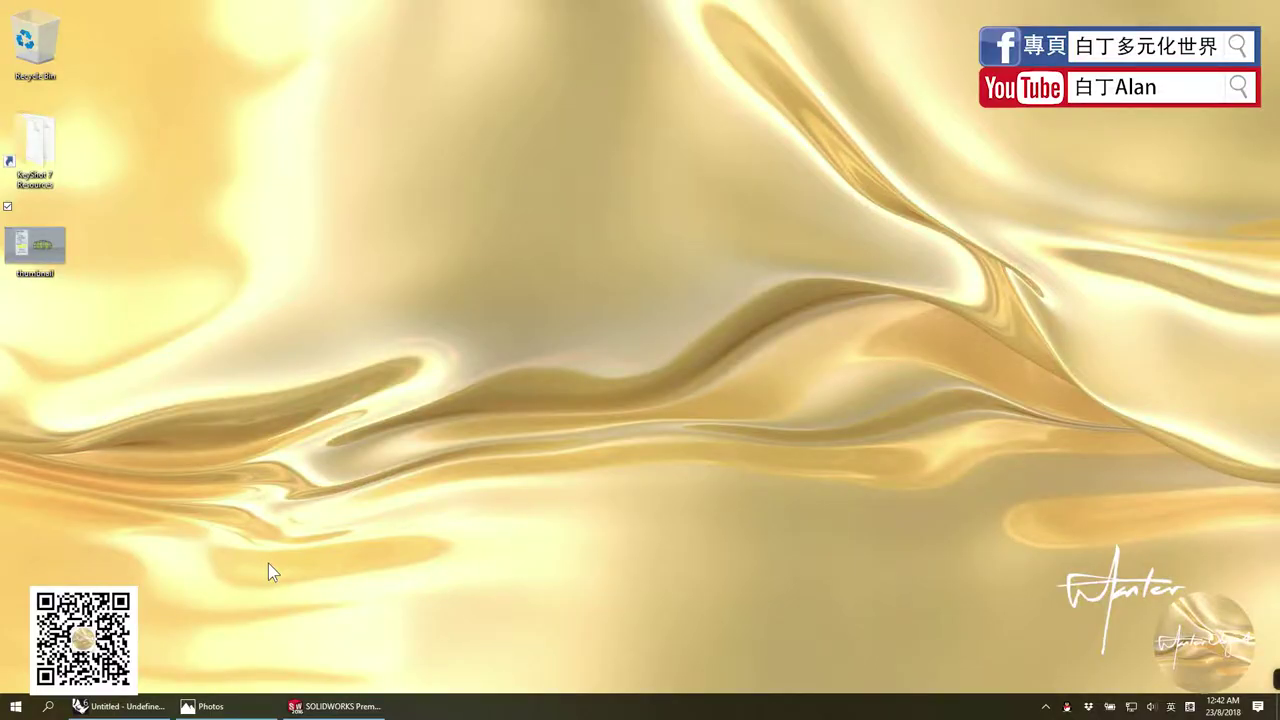
Step: View the thumbnail.png edge-analysis reference image in Photos, then put it away
left_click(205, 706)
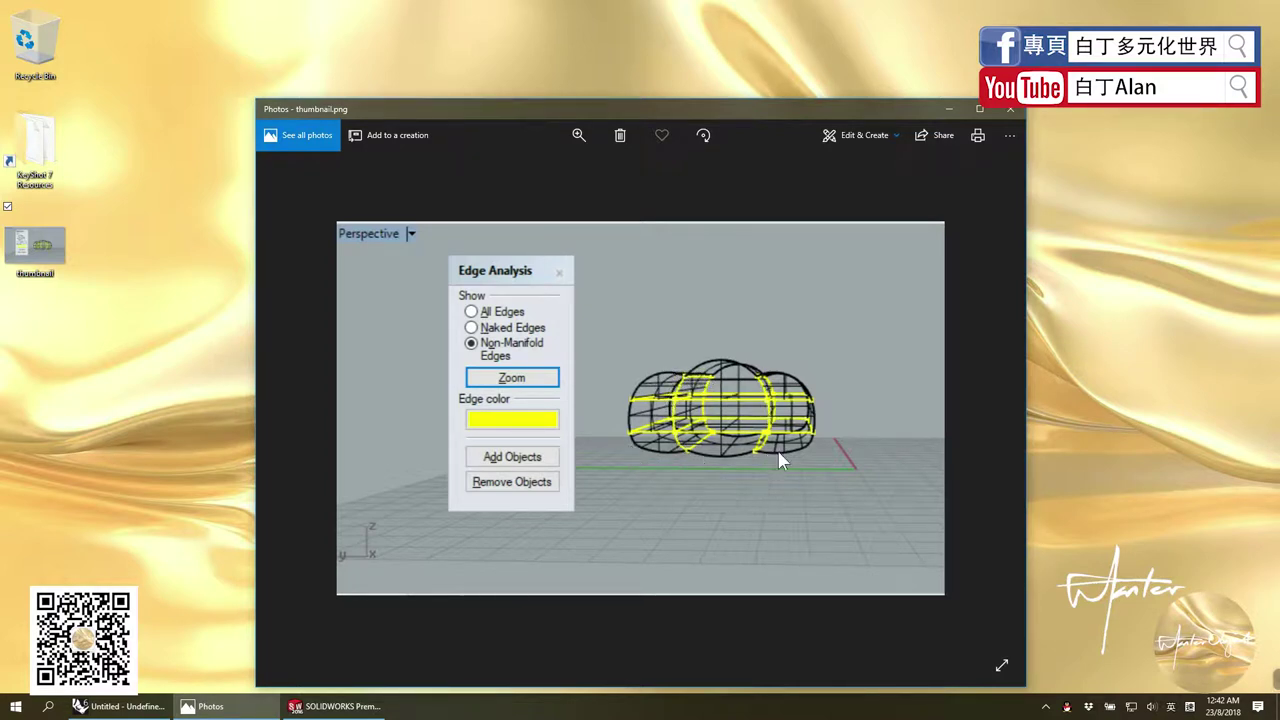
left_click(947, 110)
Step: In the Front view, draw the first small side cylinder with radius 7
left_click(120, 706)
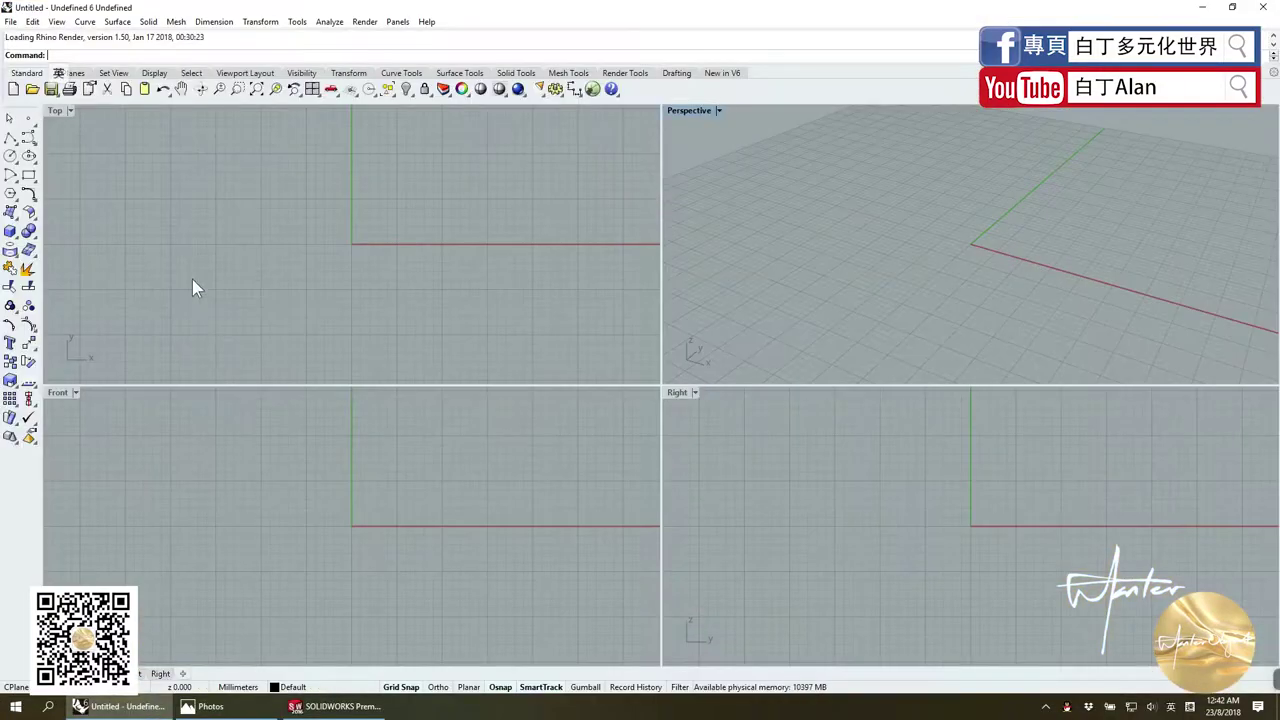
left_click(15, 241)
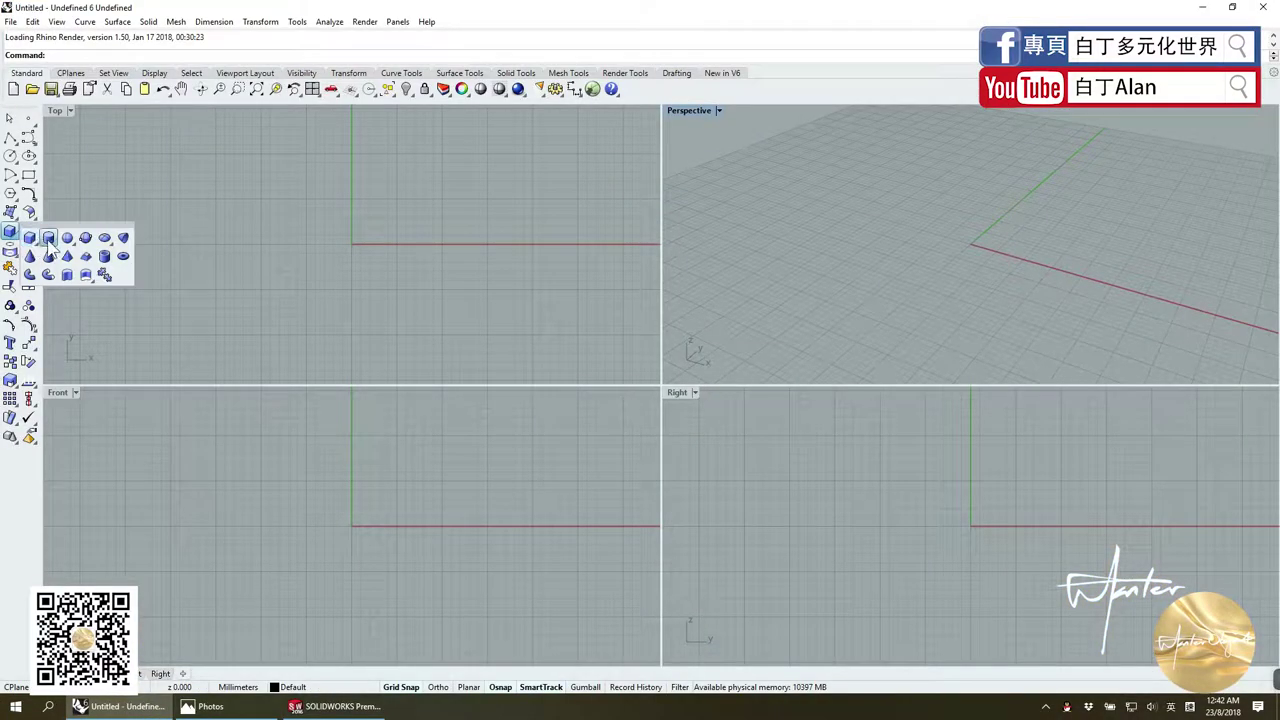
left_click(48, 238)
left_click(215, 525)
left_click(262, 526)
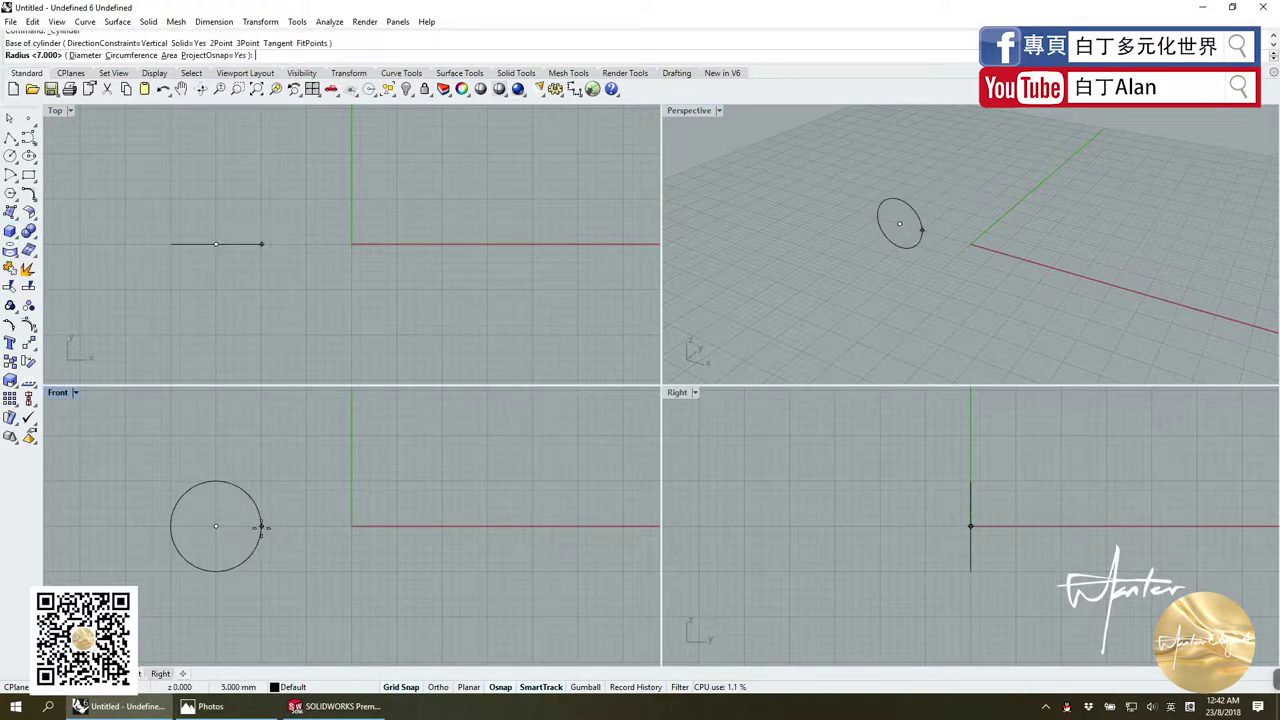
left_click(262, 526)
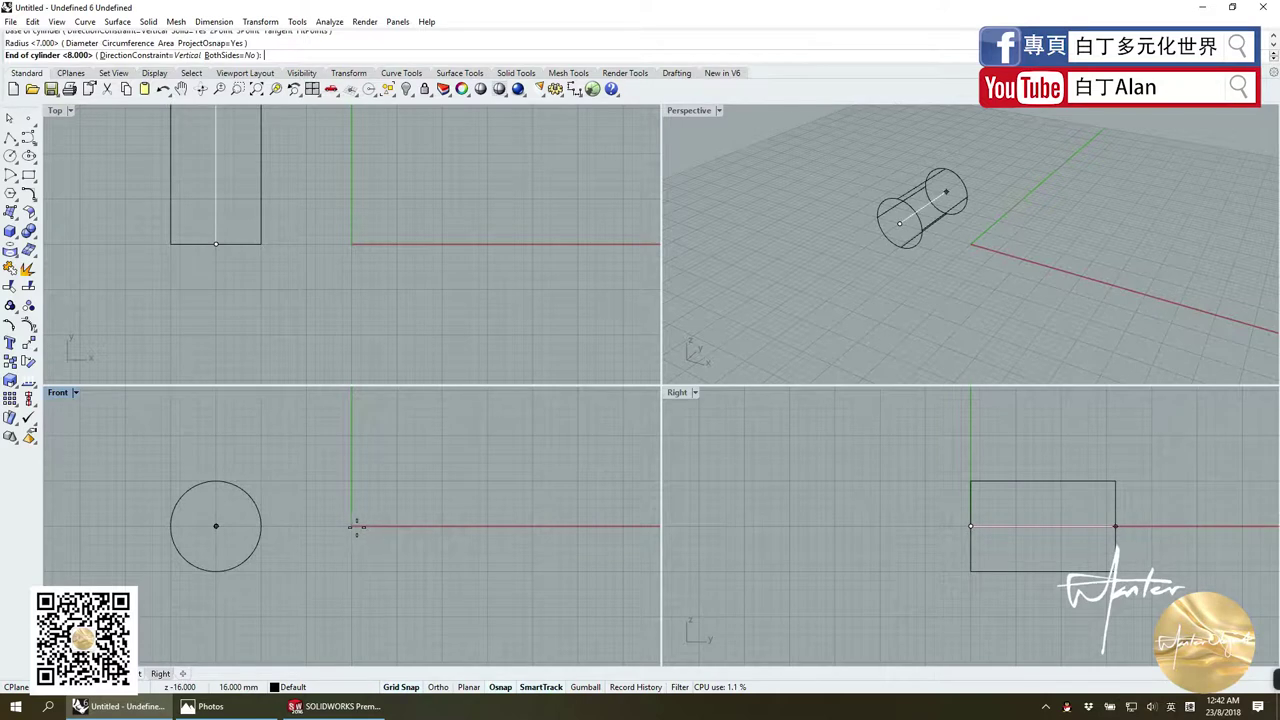
left_click(358, 527)
Step: Add a second small cylinder (radius 5, length 20) and a large central cylinder (radius 9)
right_click(383, 531)
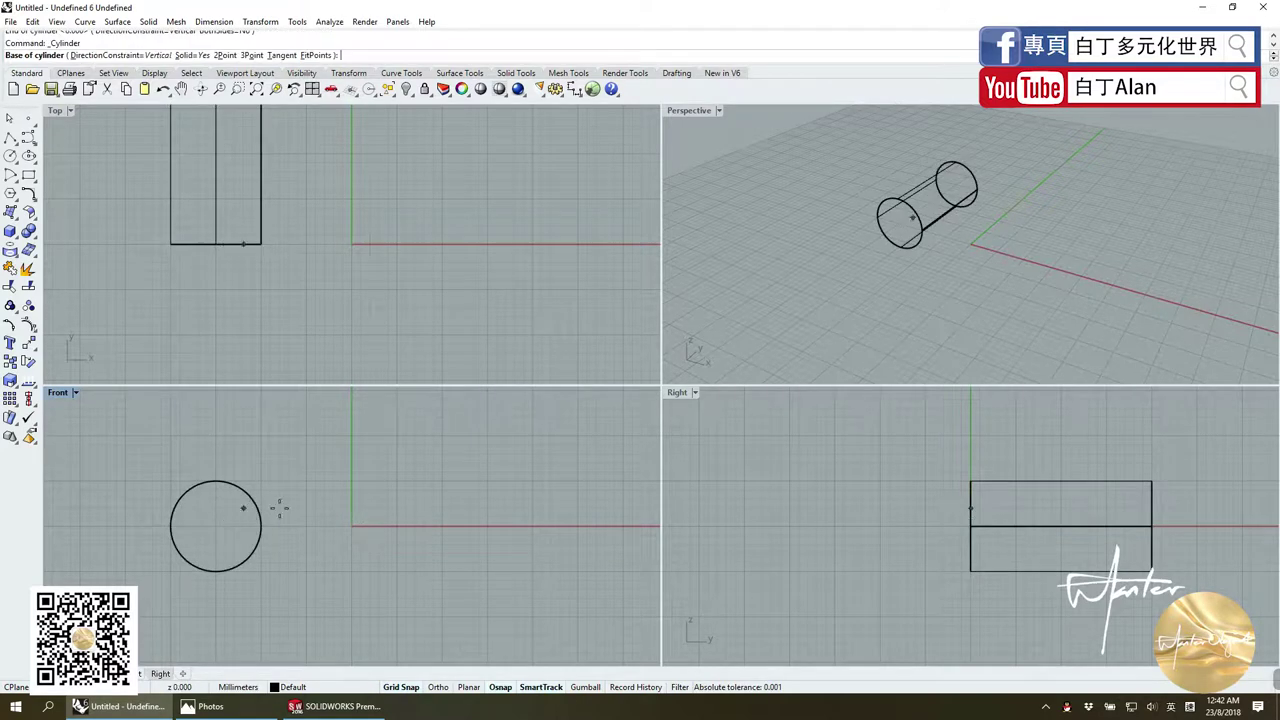
left_click(397, 528)
key("Return")
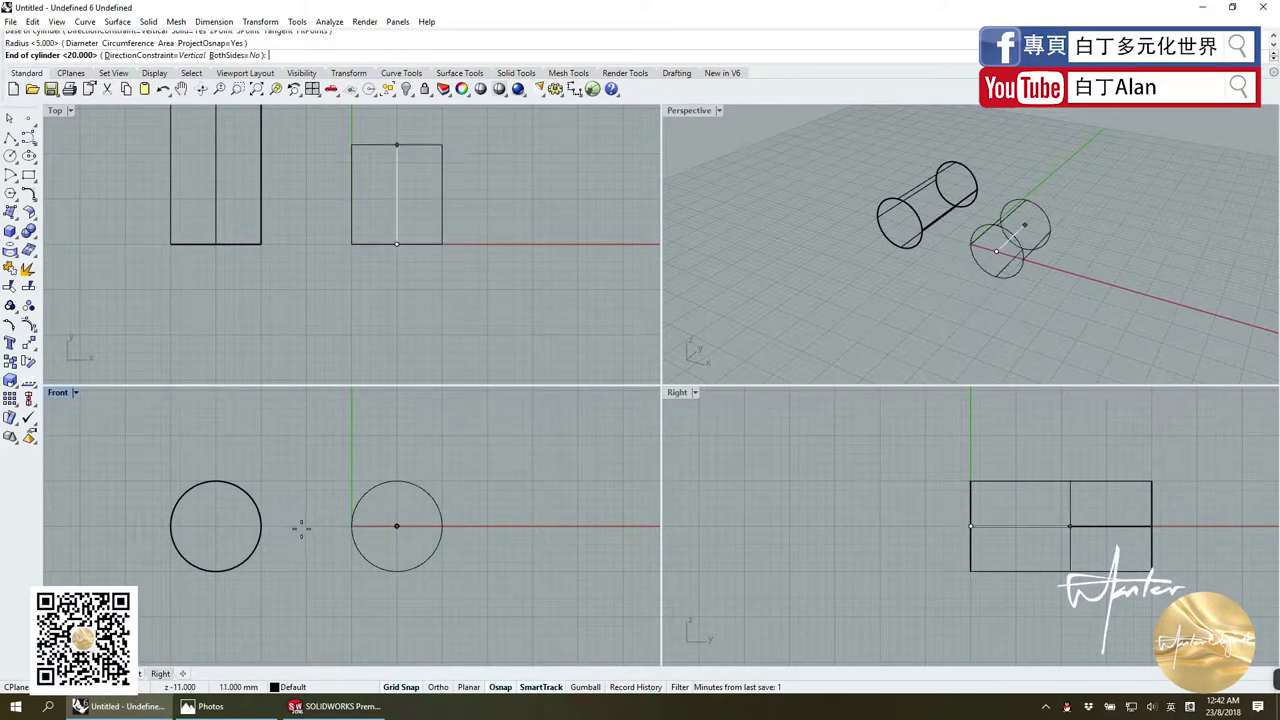
key("Return")
right_click(304, 530)
left_click(306, 526)
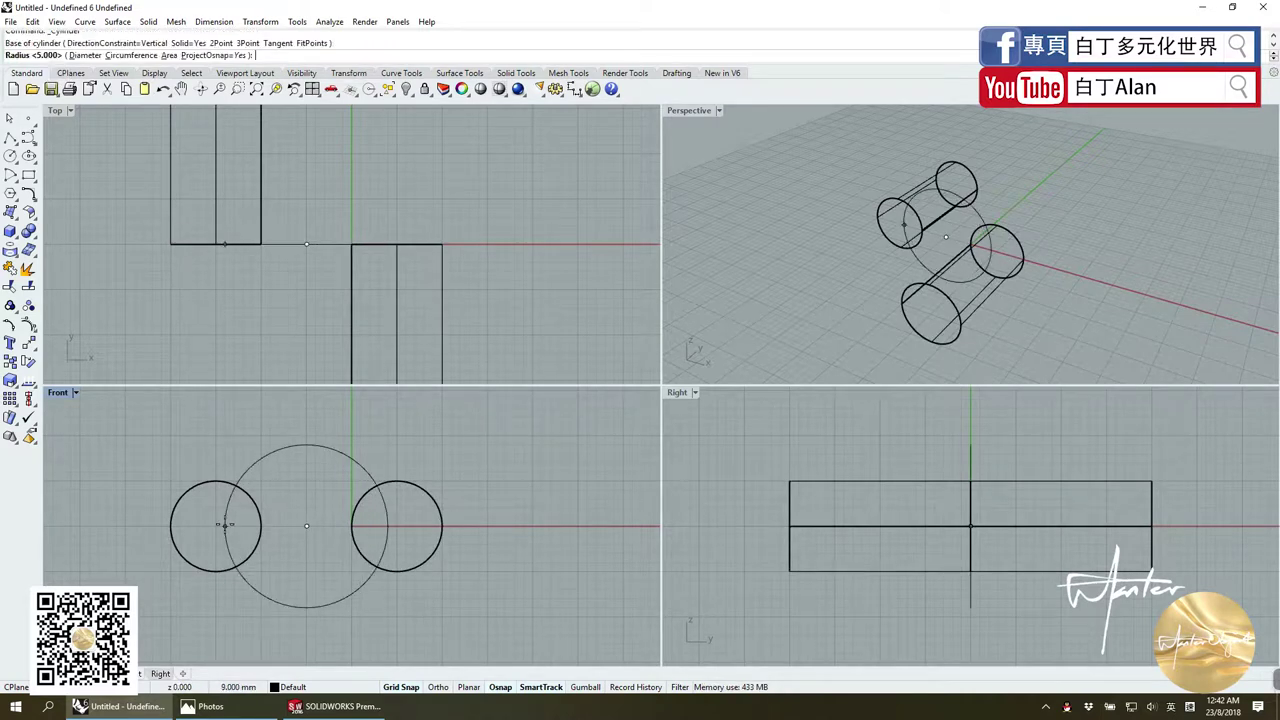
left_click(388, 526)
left_click(371, 170)
Step: Scale the right small cylinder to the big cylinder's length and align it
left_click(443, 289)
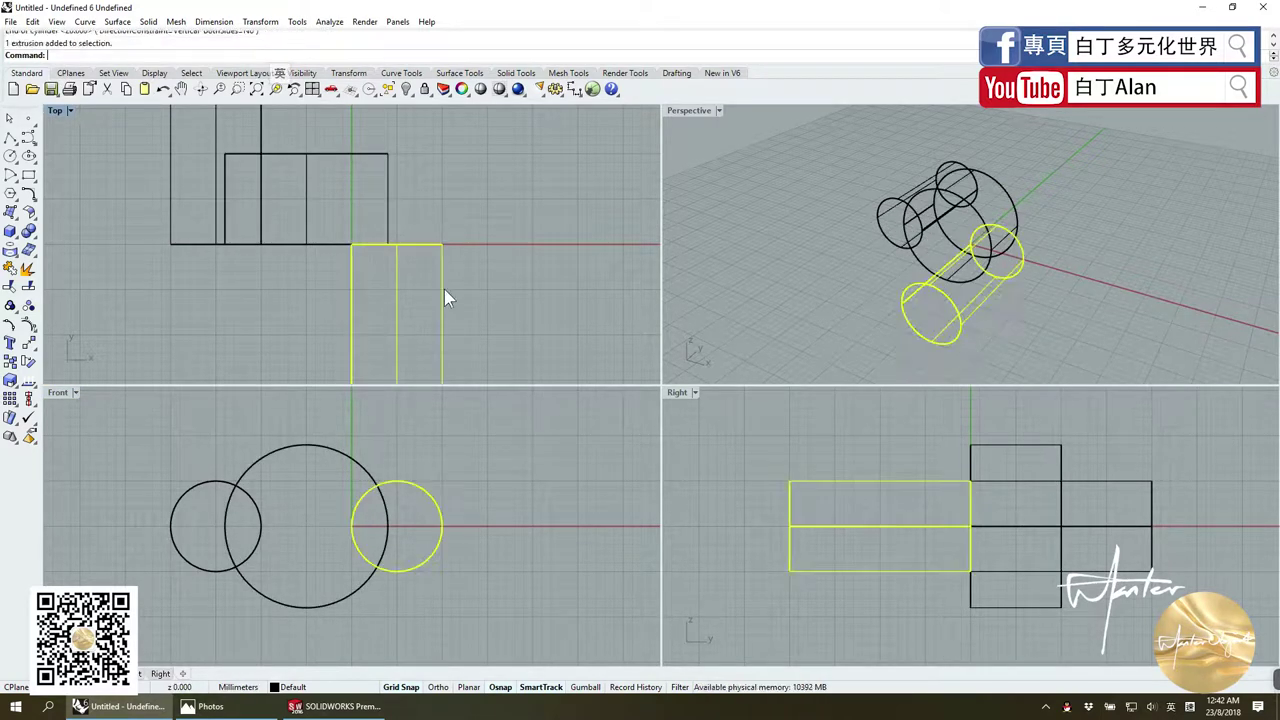
scroll(209, 341, "down", 10)
left_click(10, 380)
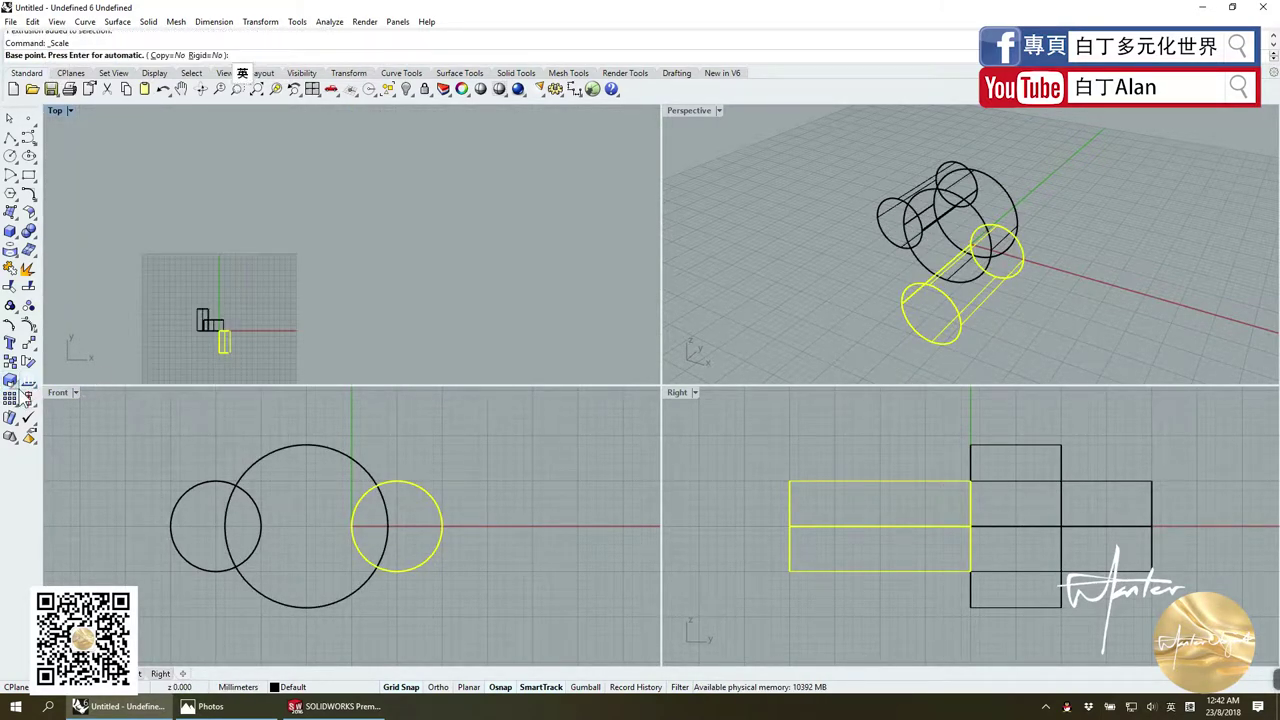
left_click(62, 387)
left_click(231, 330)
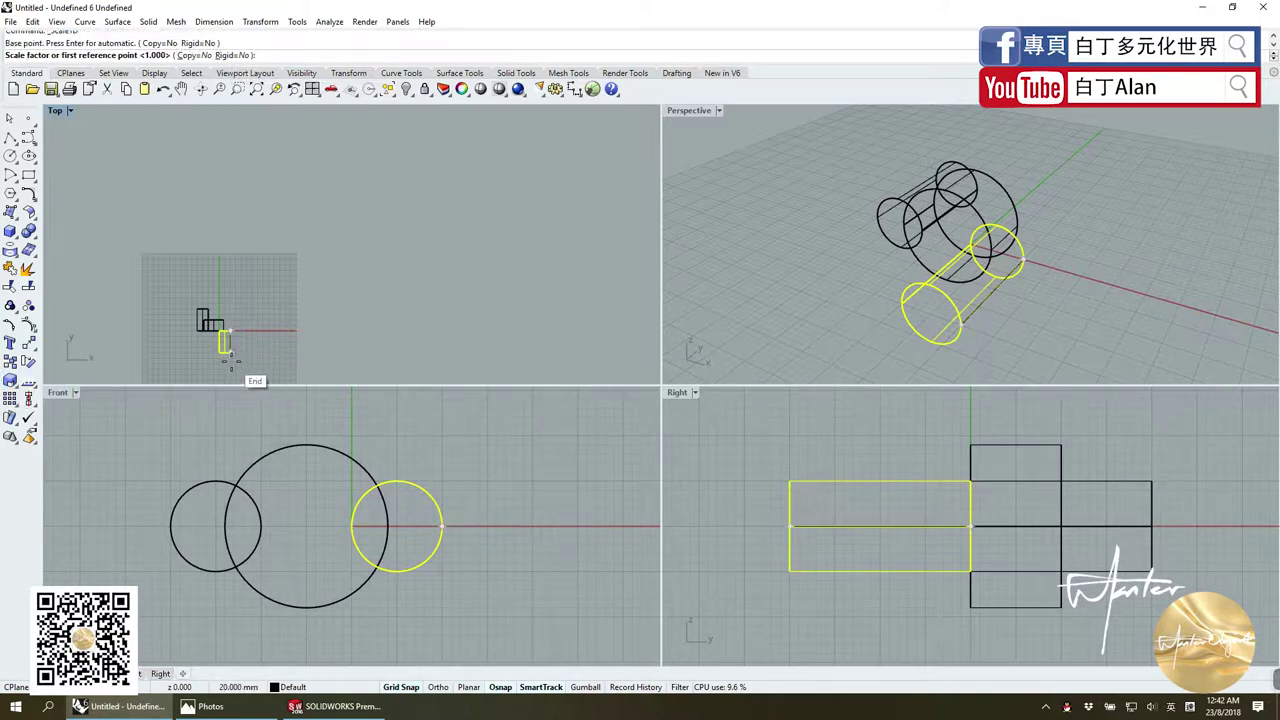
left_click(231, 352)
scroll(226, 320, "up", 5)
left_click(229, 294)
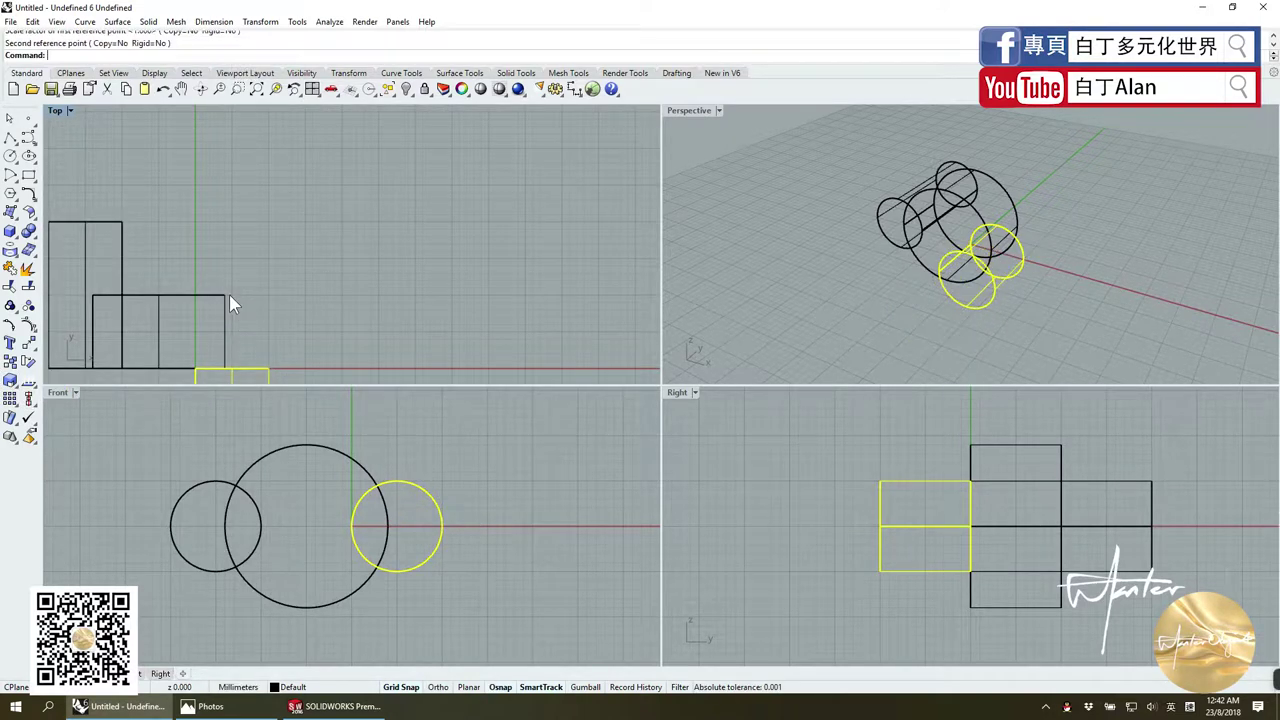
scroll(278, 310, "down", 3)
scroll(278, 310, "down", 2)
left_click_drag(279, 335, 270, 318)
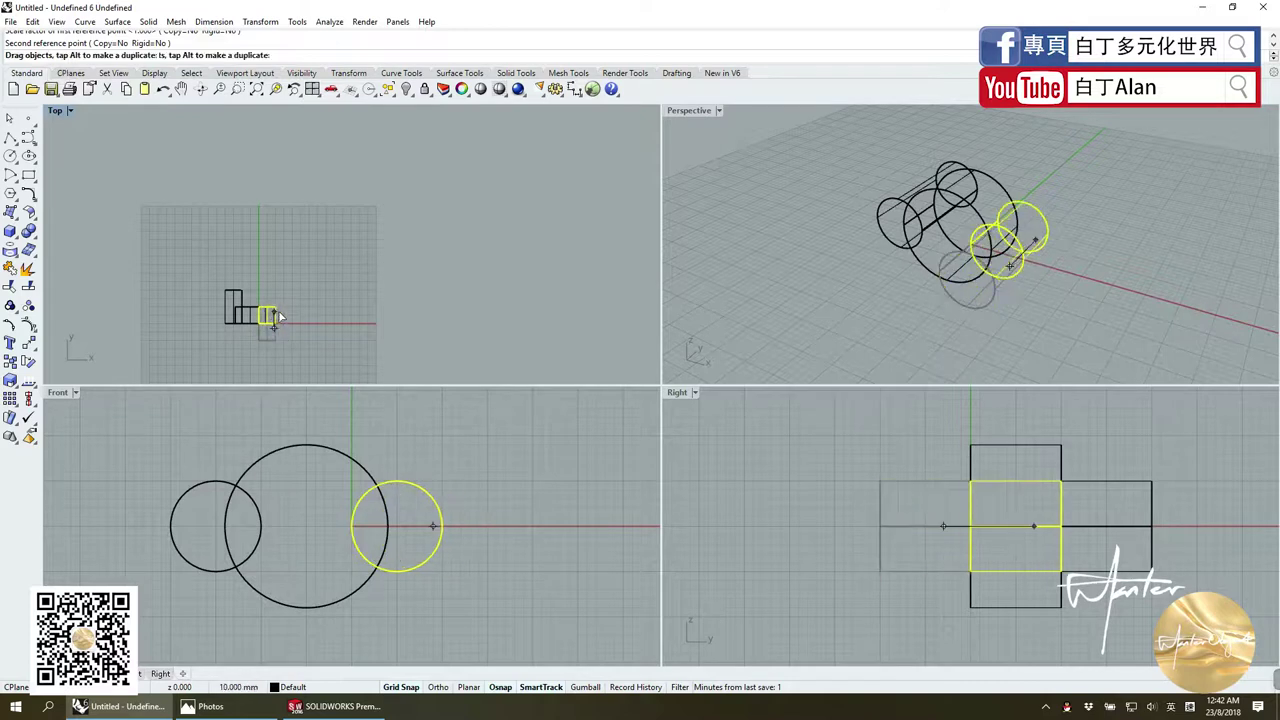
scroll(268, 319, "up", 3)
scroll(275, 315, "up", 2)
scroll(289, 310, "up", 2)
scroll(295, 310, "down", 3)
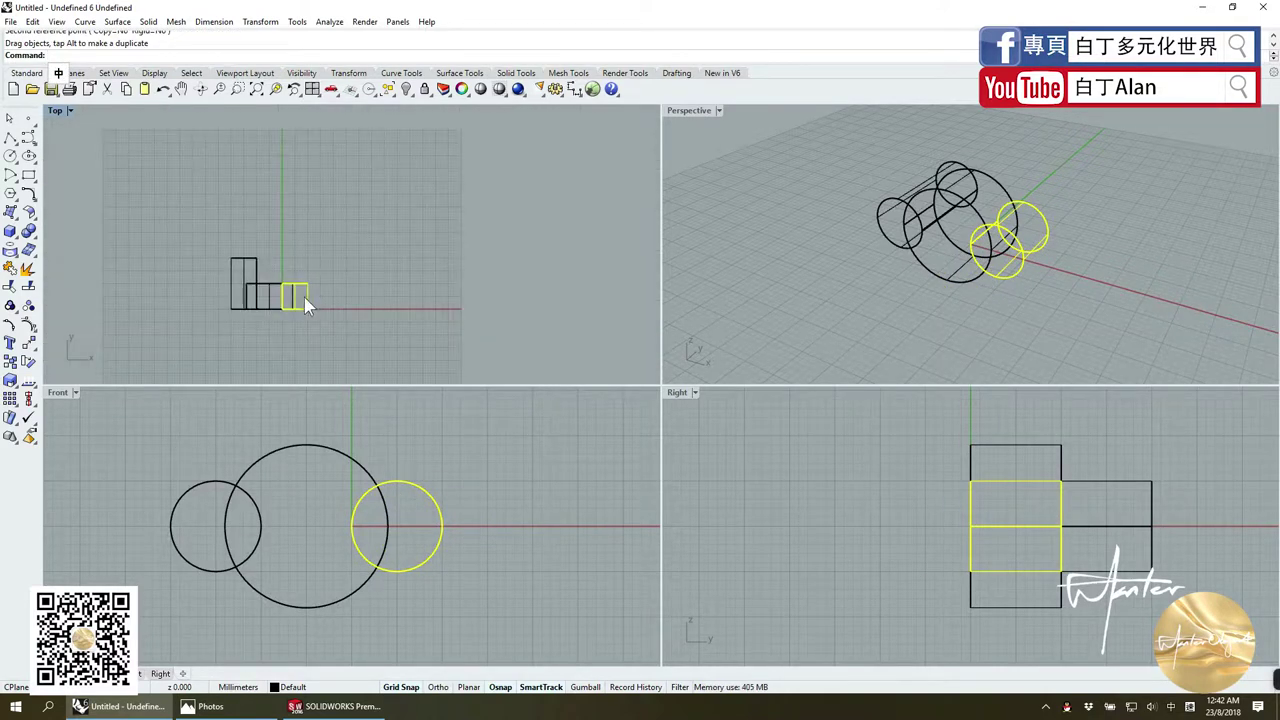
scroll(300, 300, "up", 2)
Step: Scale the left small cylinder to the big cylinder's length too
left_click(277, 300)
key("Return")
left_click(277, 319)
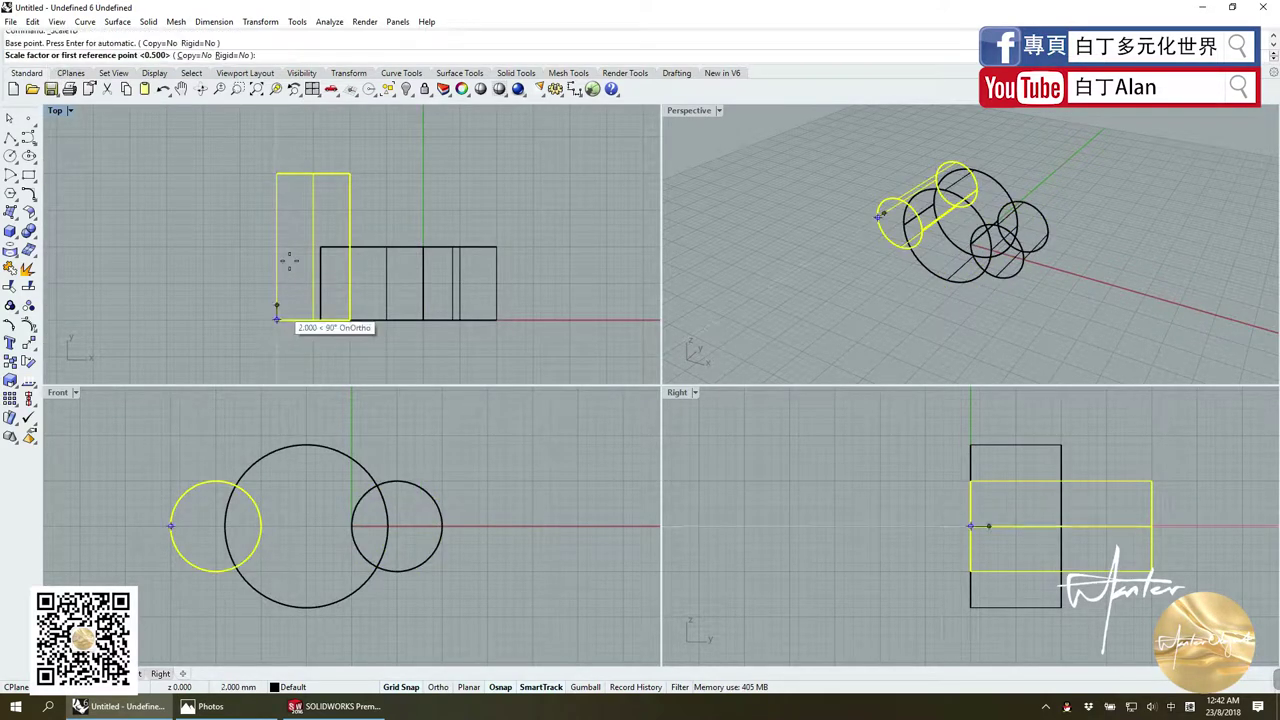
left_click(277, 173)
left_click(290, 247)
left_click(360, 204)
Step: Set the Perspective view to Shaded and orbit to check the three cylinders
scroll(360, 204, "down", 2)
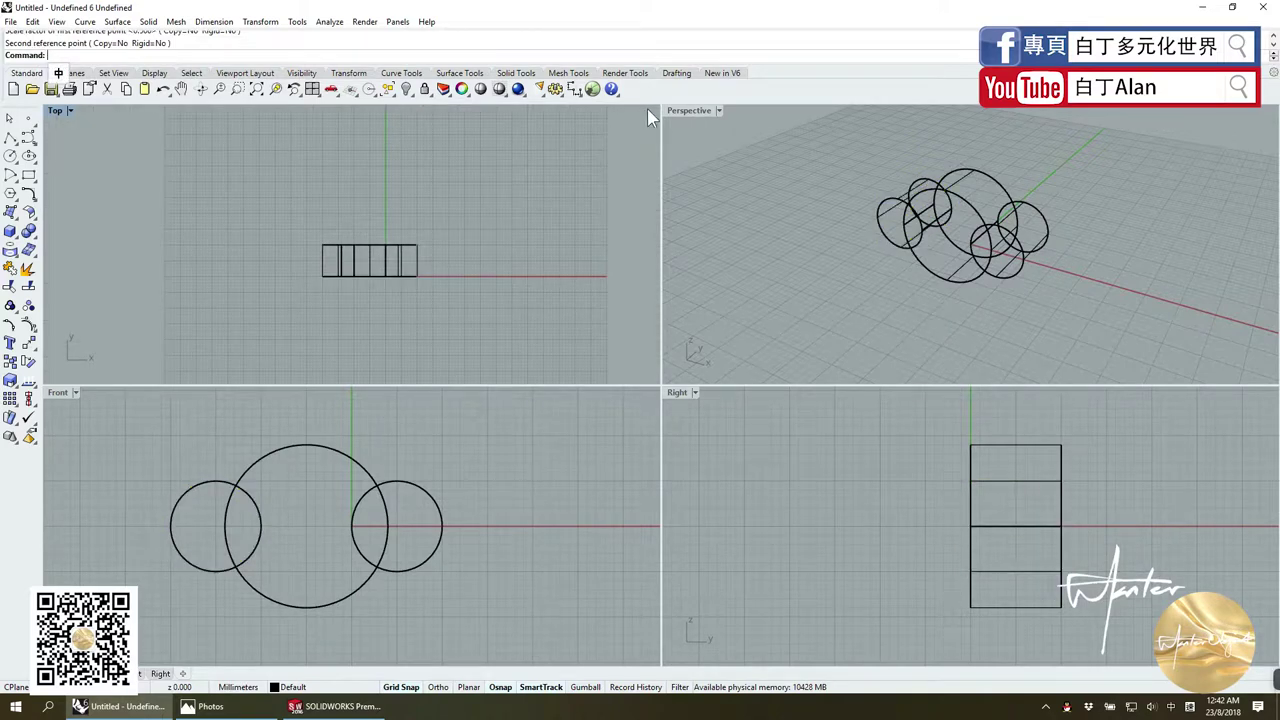
left_click(690, 110)
left_click(705, 160)
key("ctrl+a")
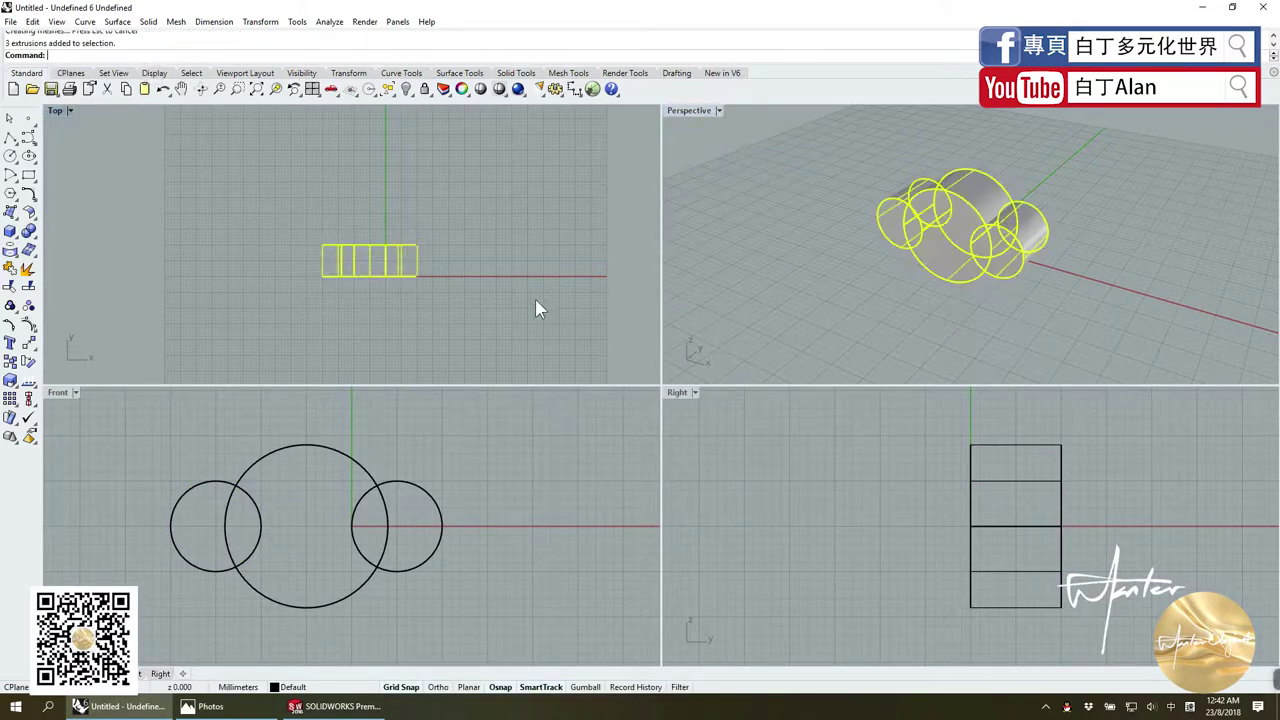
key("Escape")
right_click_drag(890, 240, 918, 272)
scroll(918, 272, "up", 3)
left_click(880, 252)
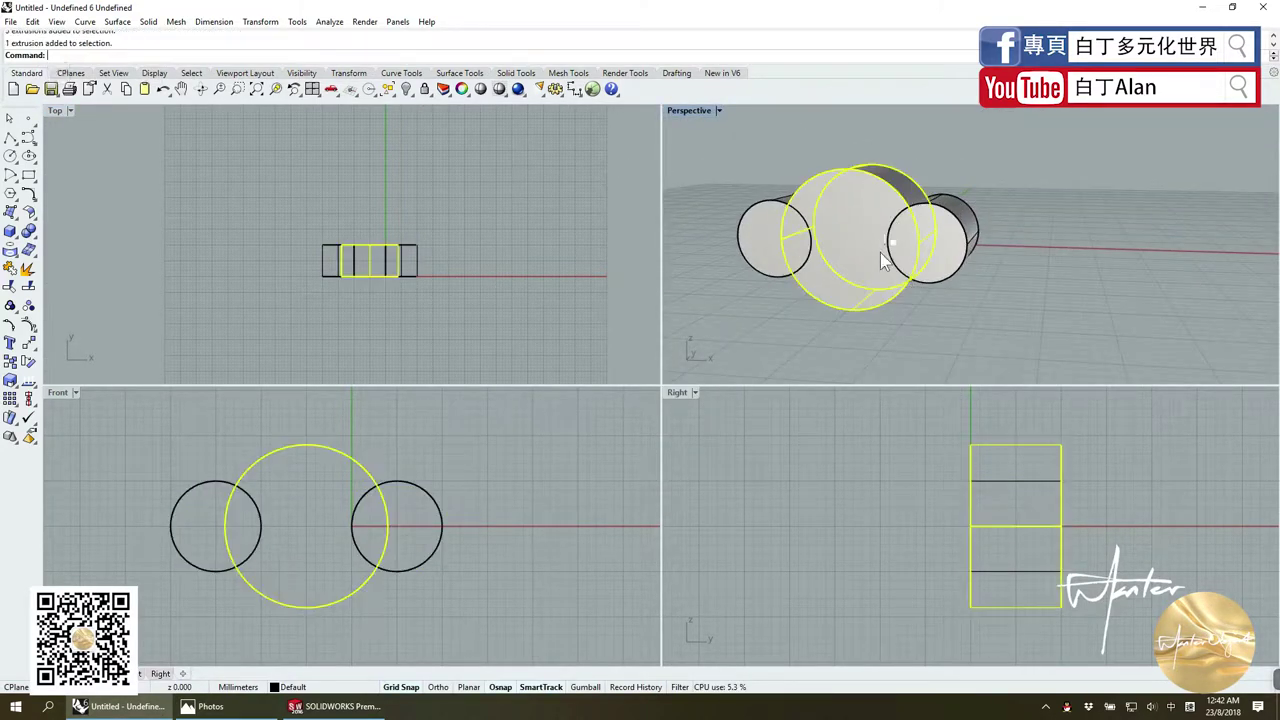
key("Escape")
key("ctrl+a")
key("Escape")
right_click_drag(770, 316, 831, 300)
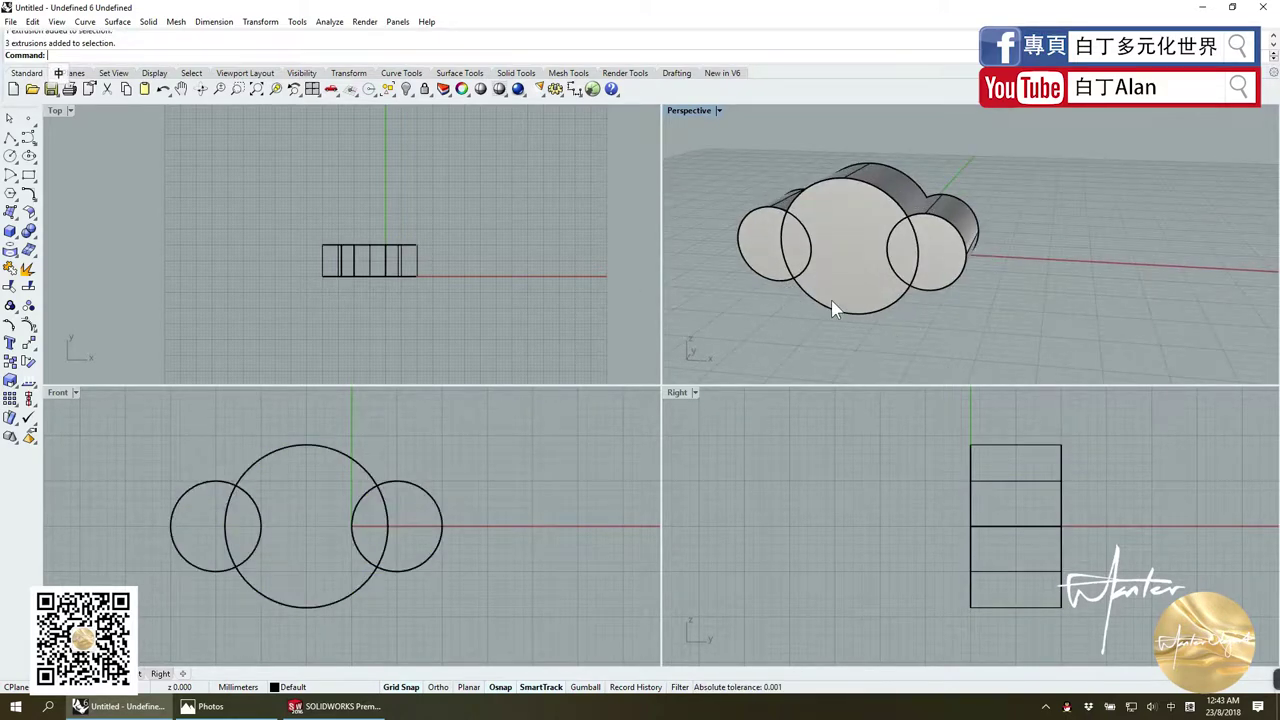
Step: Boolean-union all three cylinders into one solid and inspect the merged body
key("ctrl+a")
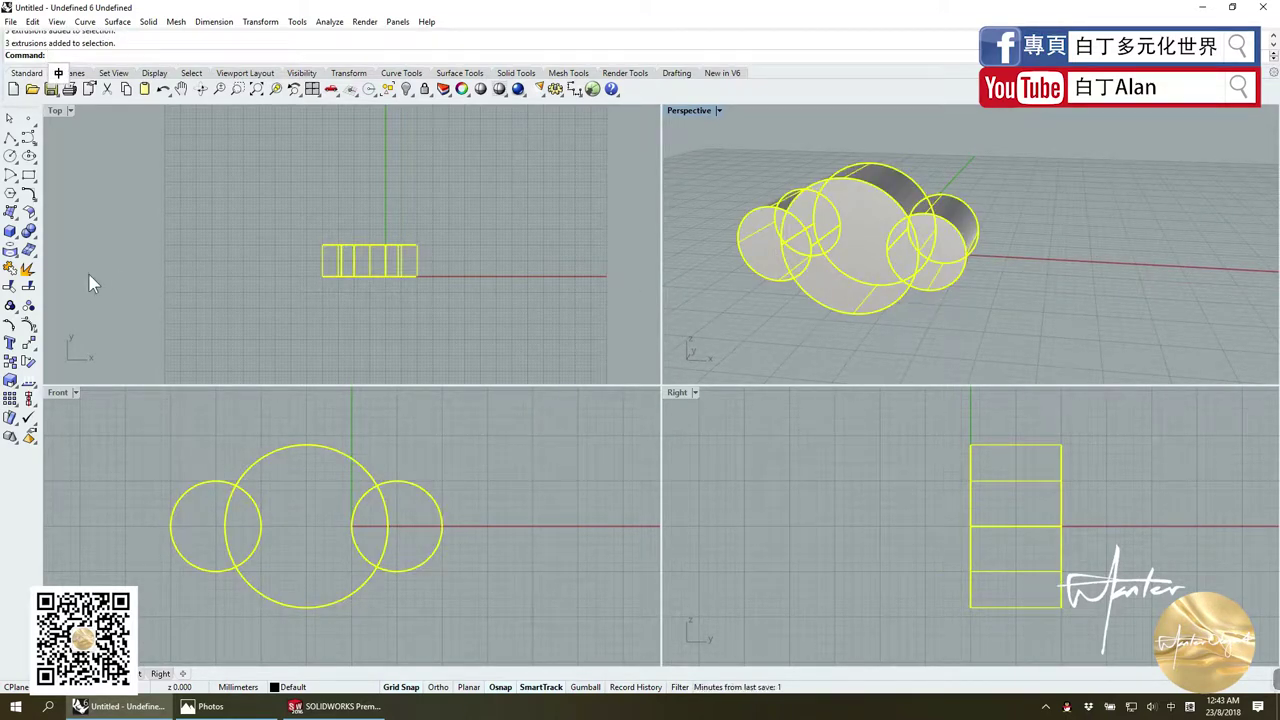
left_click(29, 250)
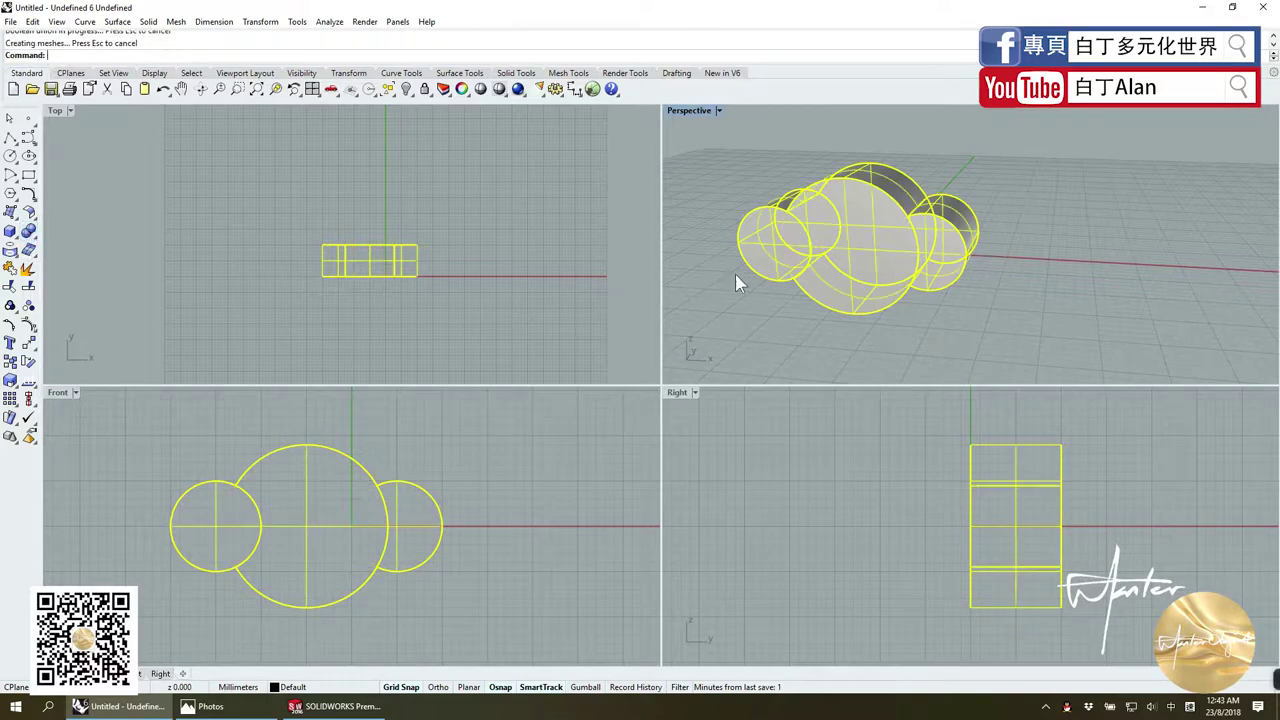
key("Escape")
left_click(873, 268)
right_click_drag(873, 268, 830, 316)
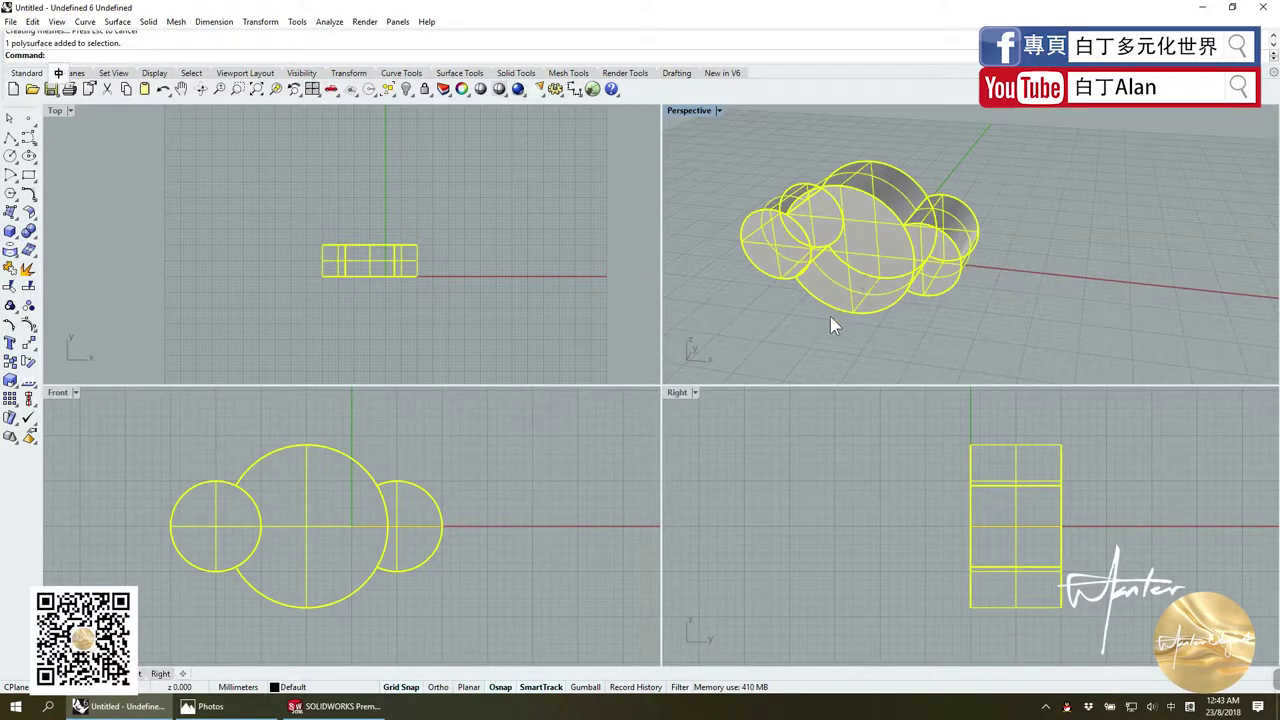
key("Escape")
left_click(821, 257)
left_click(747, 310)
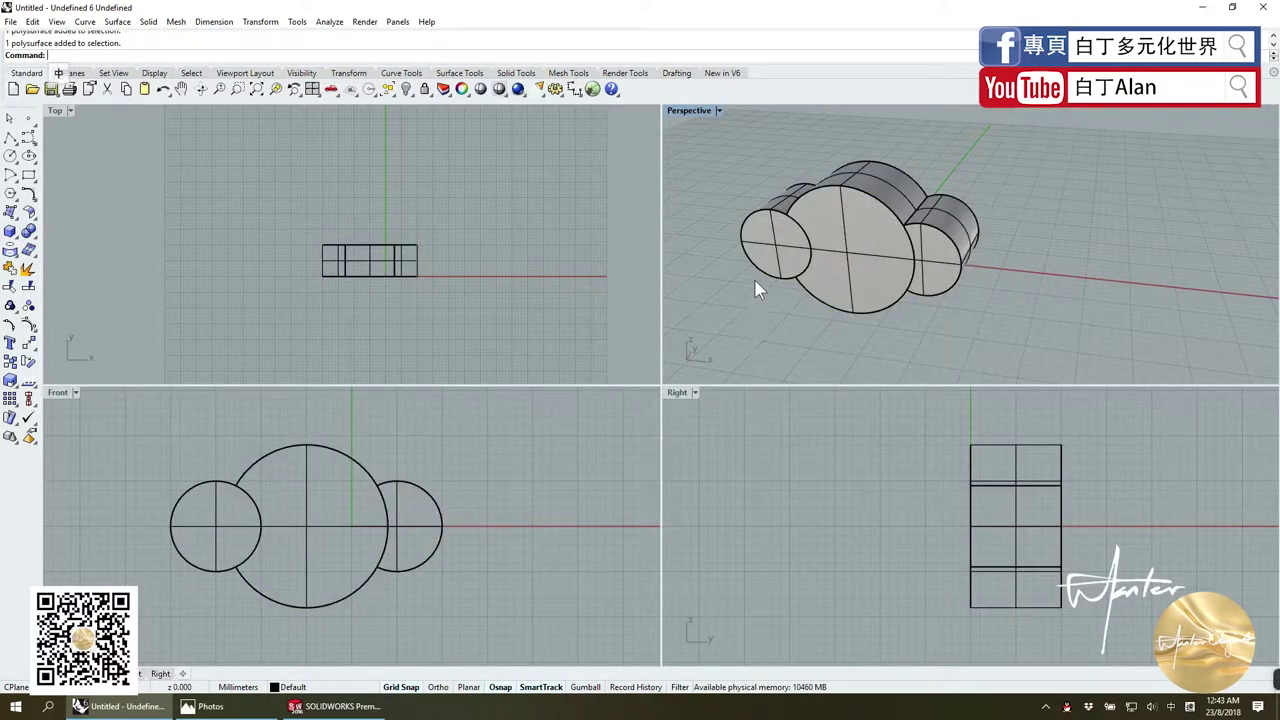
left_click(795, 257)
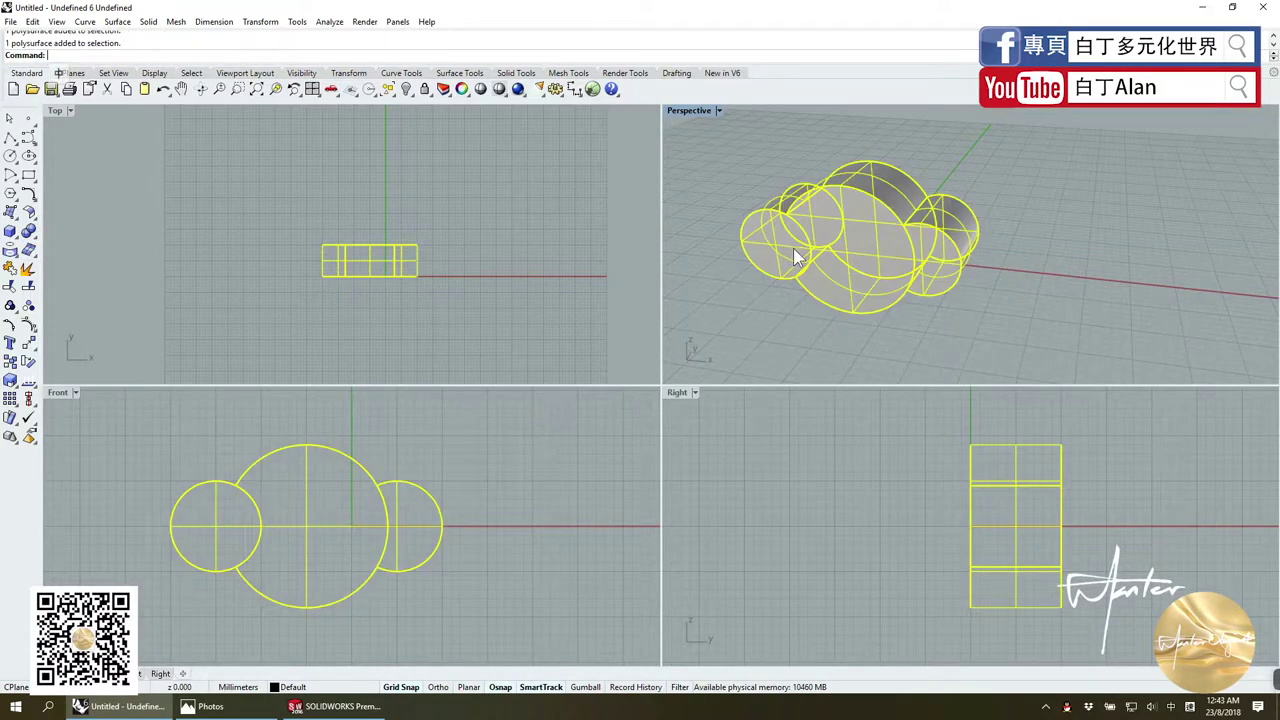
Step: Save the model as the STEP file Untitled.stp with default export settings
left_click(10, 21)
left_click(44, 130)
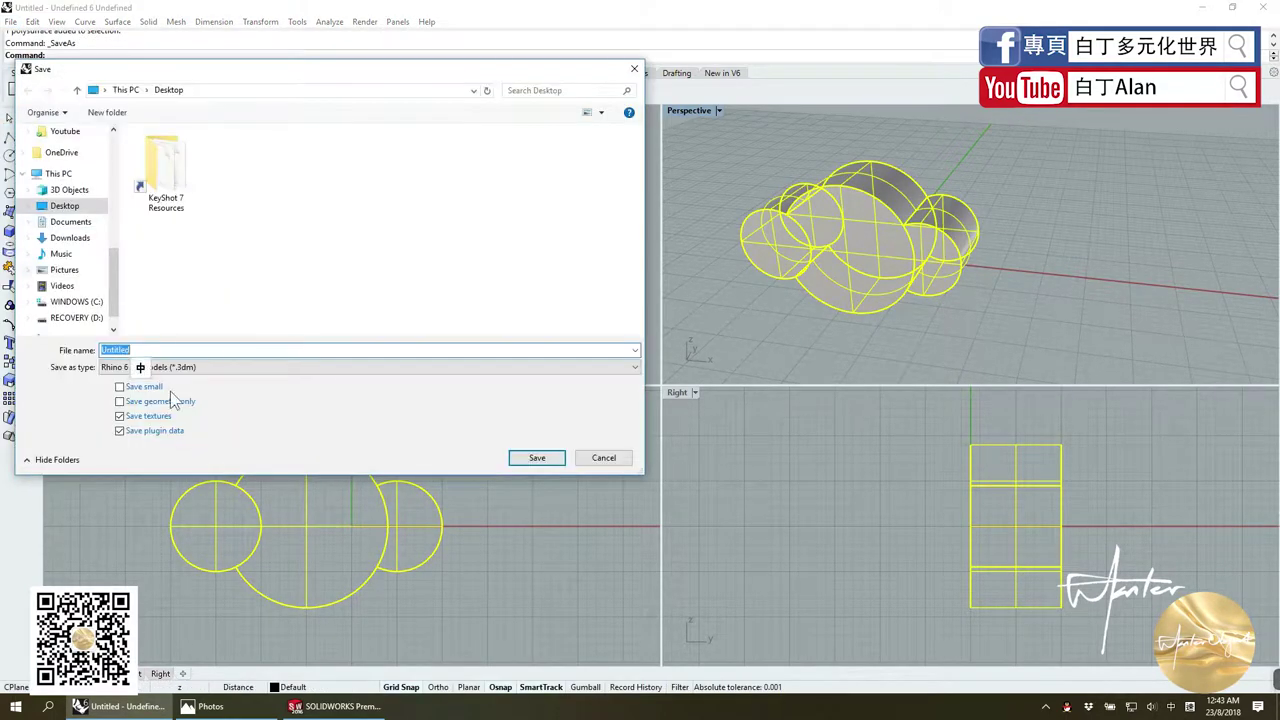
left_click(201, 367)
scroll(201, 595, "down", 5)
scroll(195, 590, "down", 5)
scroll(190, 585, "down", 3)
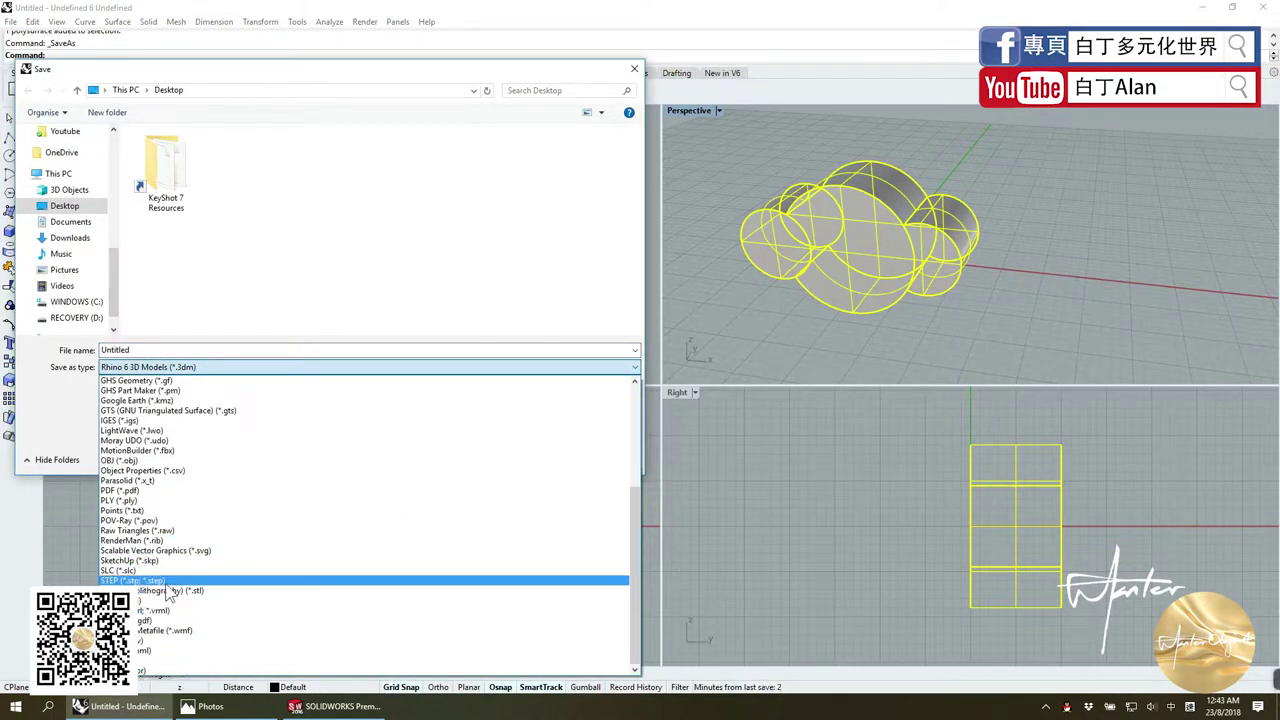
left_click(188, 573)
left_click(533, 457)
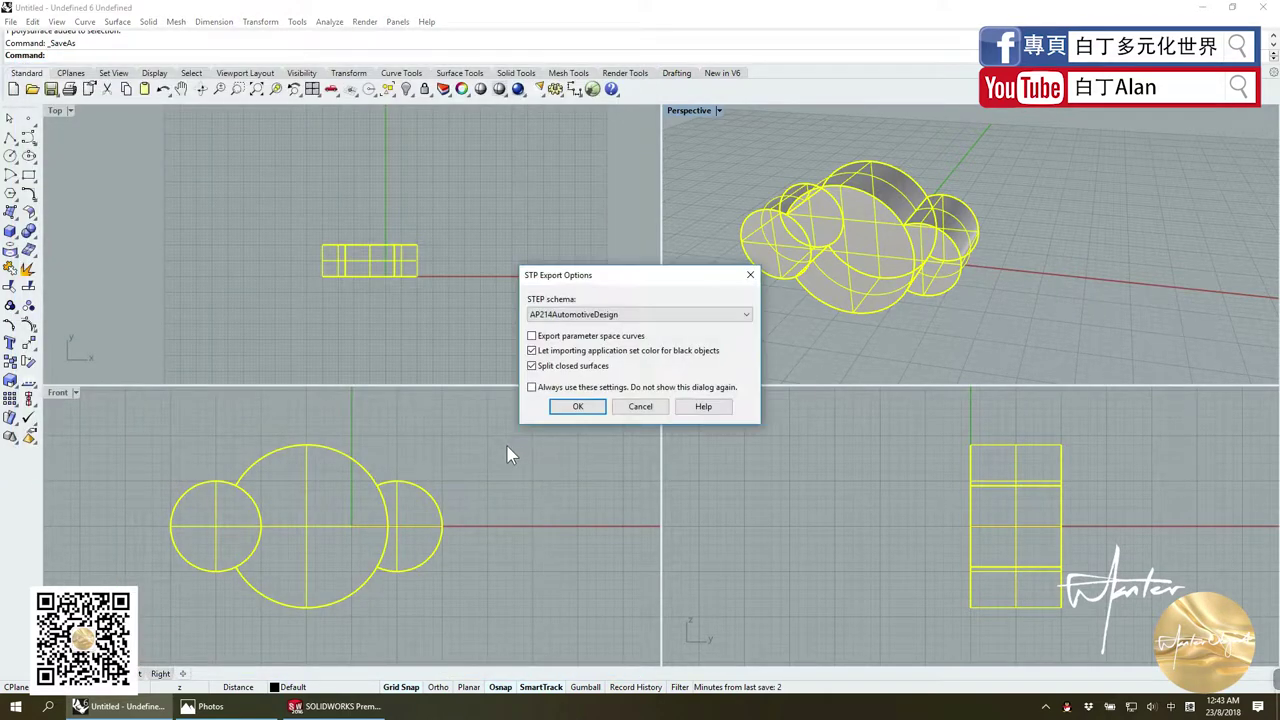
left_click(577, 407)
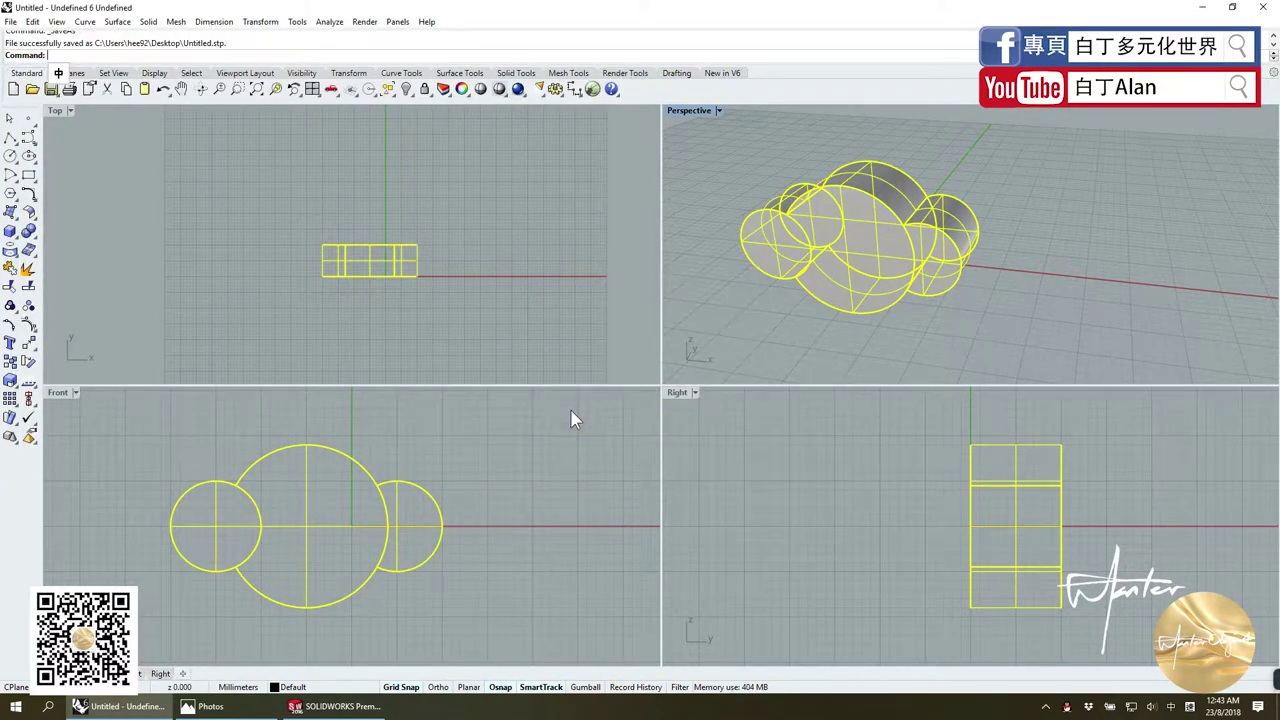
key("super+d")
Step: Open Untitled.stp in SOLIDWORKS and inspect its side and top faces
mouse_move(35, 340)
left_mouse_down()
mouse_move(373, 700)
mouse_move(520, 367)
left_mouse_up()
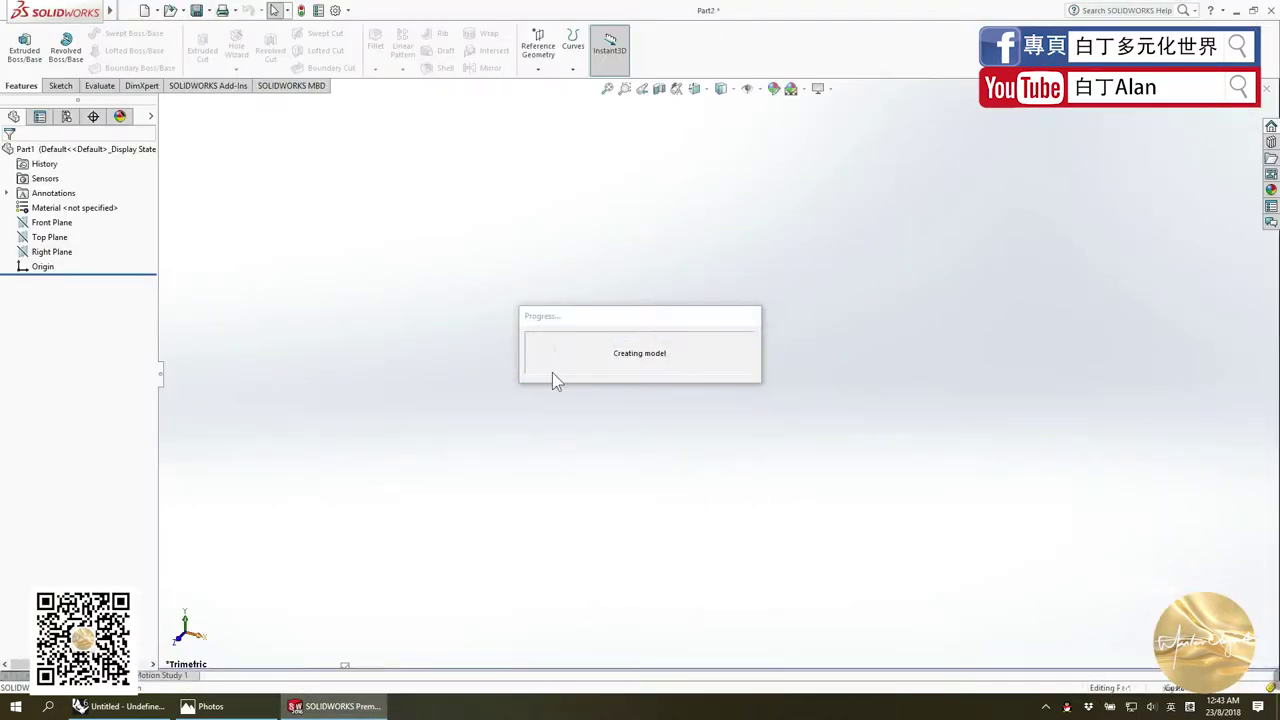
middle_click_drag(531, 375, 663, 338)
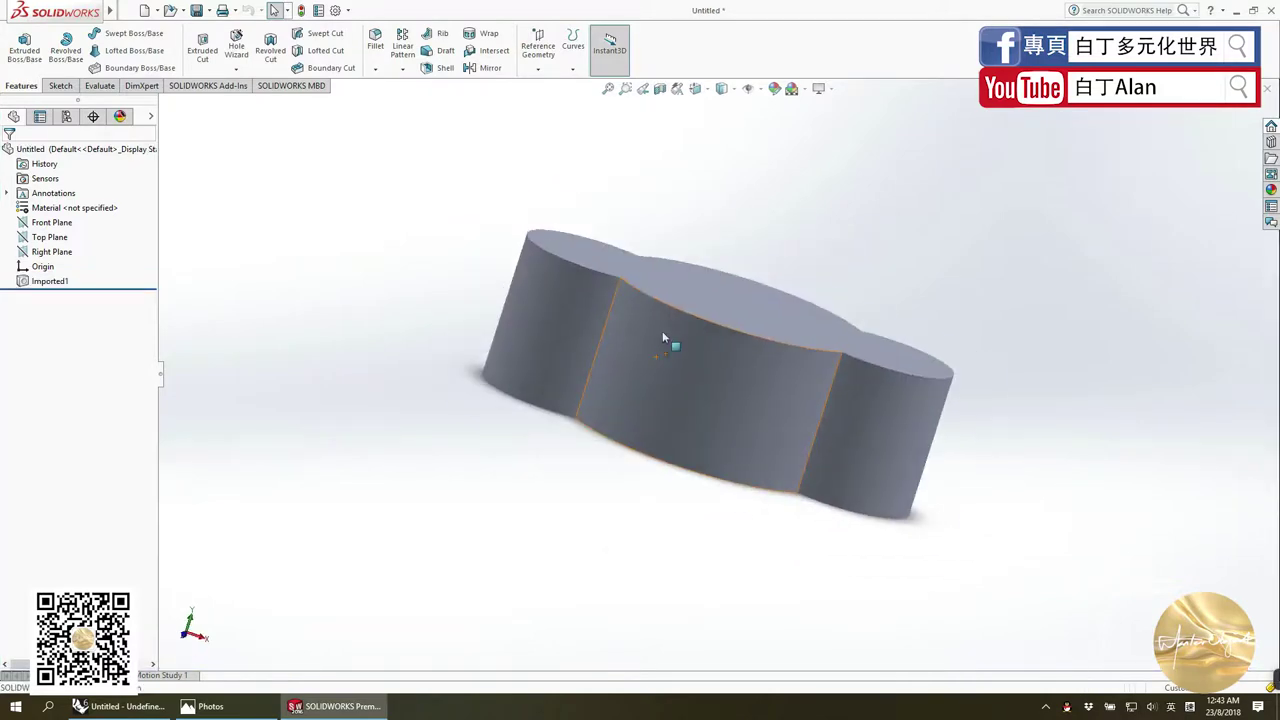
left_click(663, 338)
middle_click_drag(583, 307, 694, 363)
left_click(694, 363)
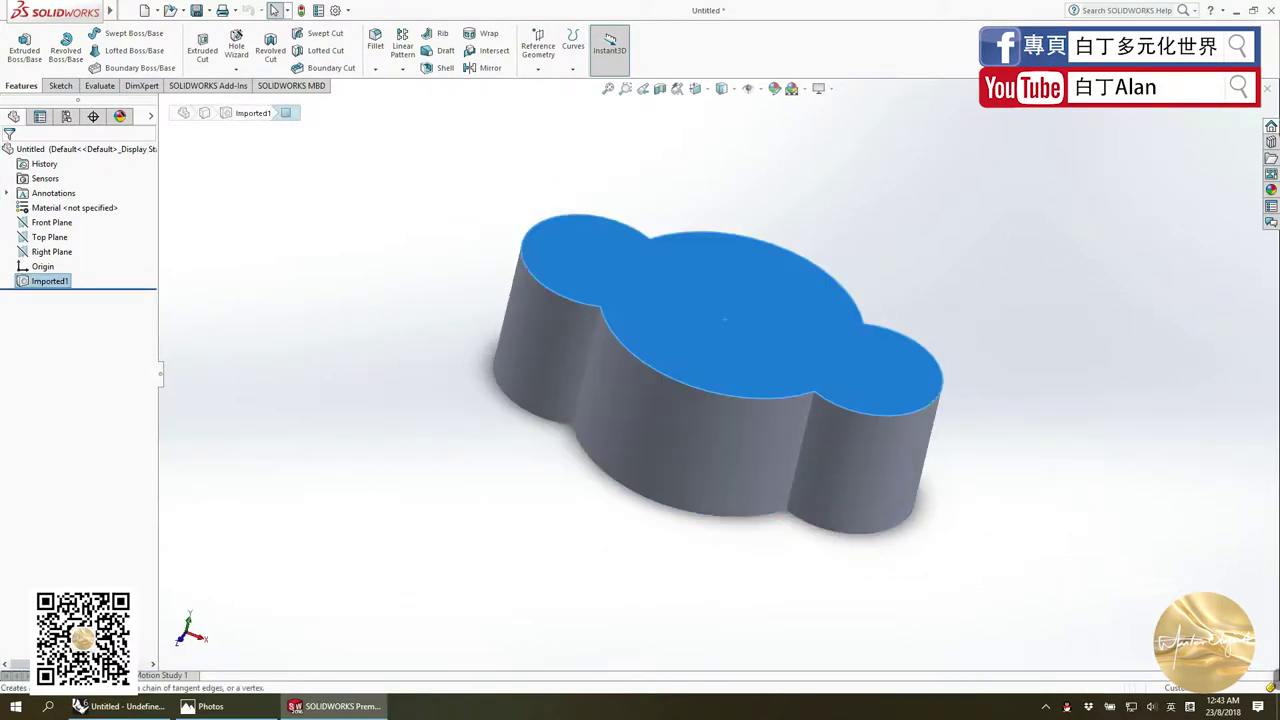
Step: Close the imported part without saving and return to Rhino
key("ctrl+w")
left_click(632, 300)
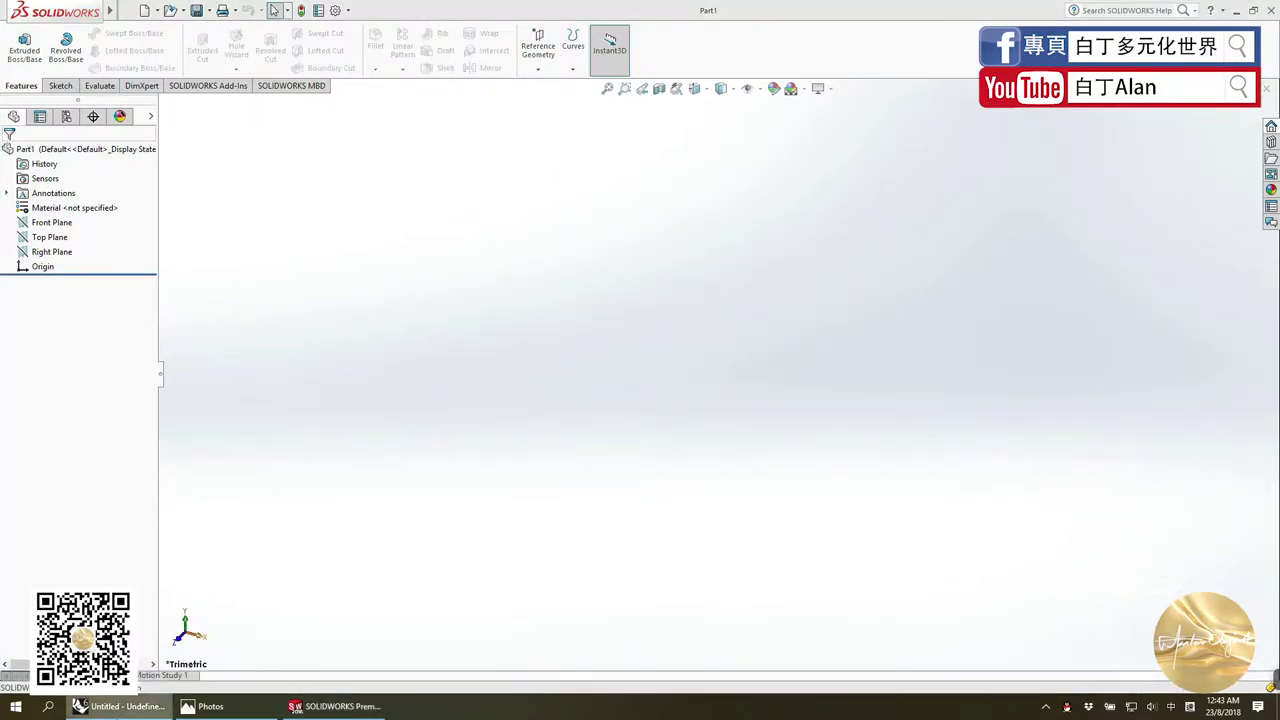
left_click(115, 706)
Step: Undo and redo the last rearrangement of the cylinders, abandoning a started save
left_click(790, 313)
scroll(801, 315, "down", 3)
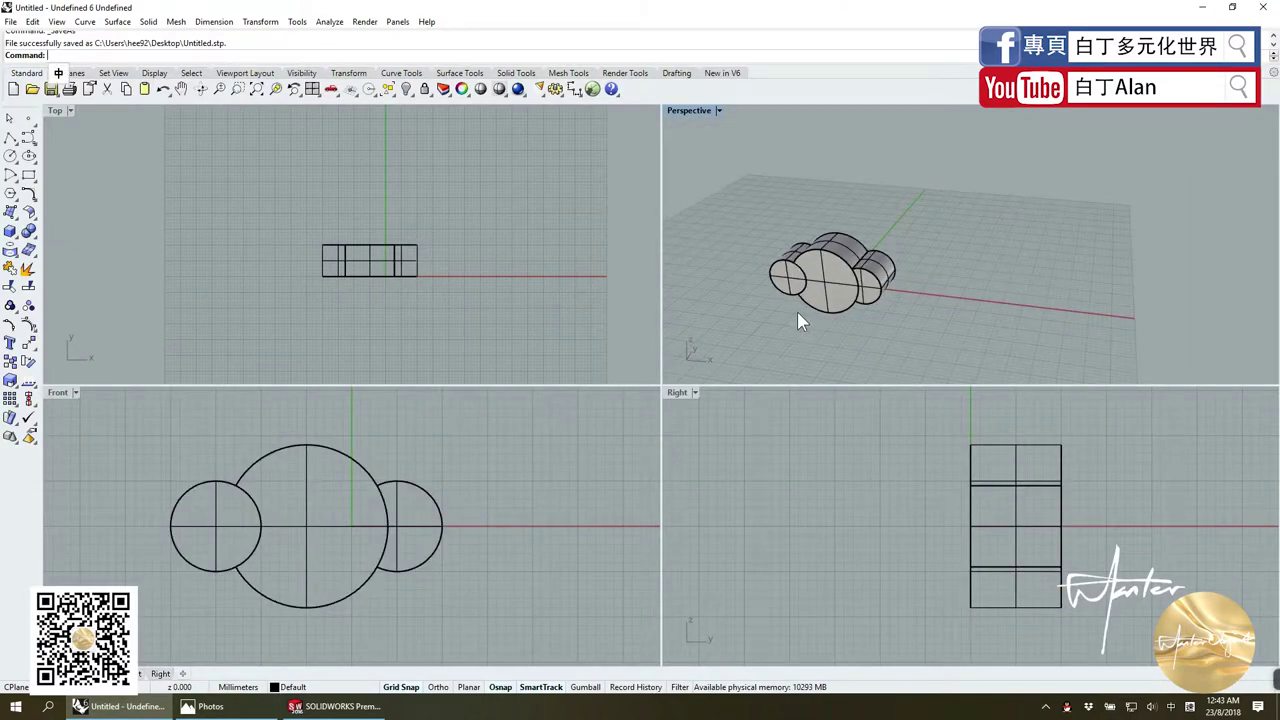
left_click(797, 313)
left_click(810, 310)
left_click(10, 21)
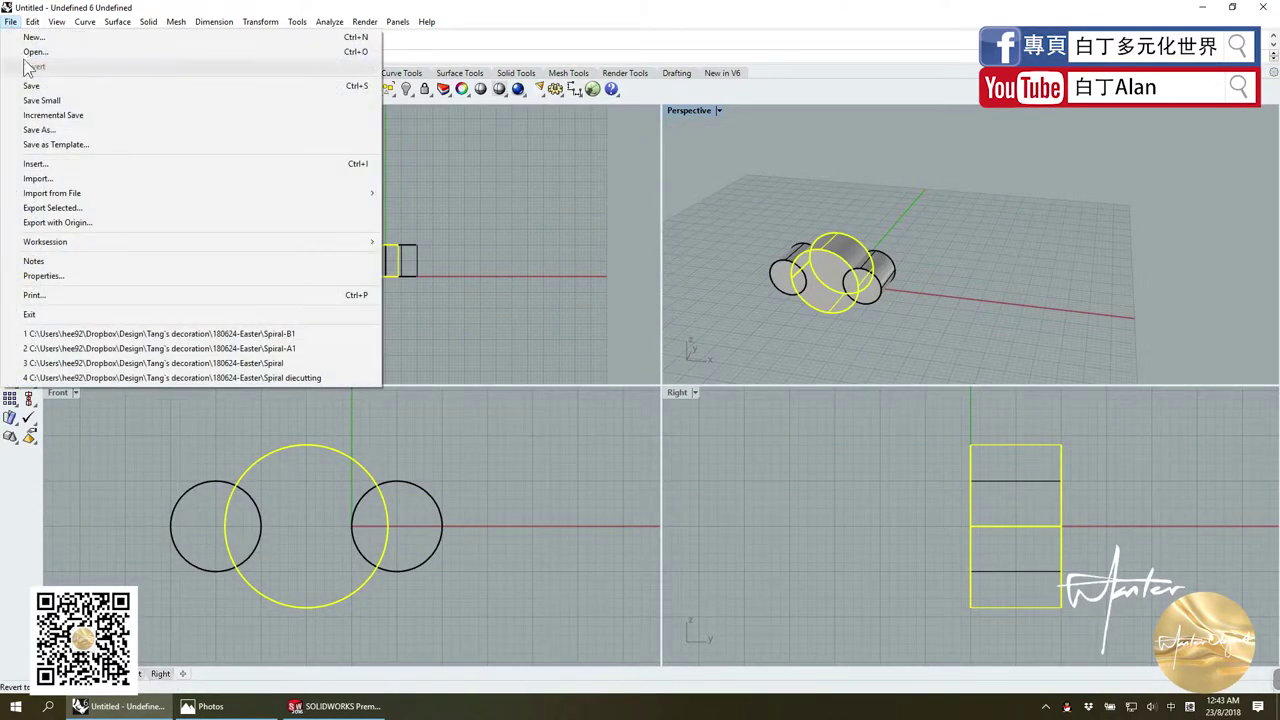
left_click(38, 129)
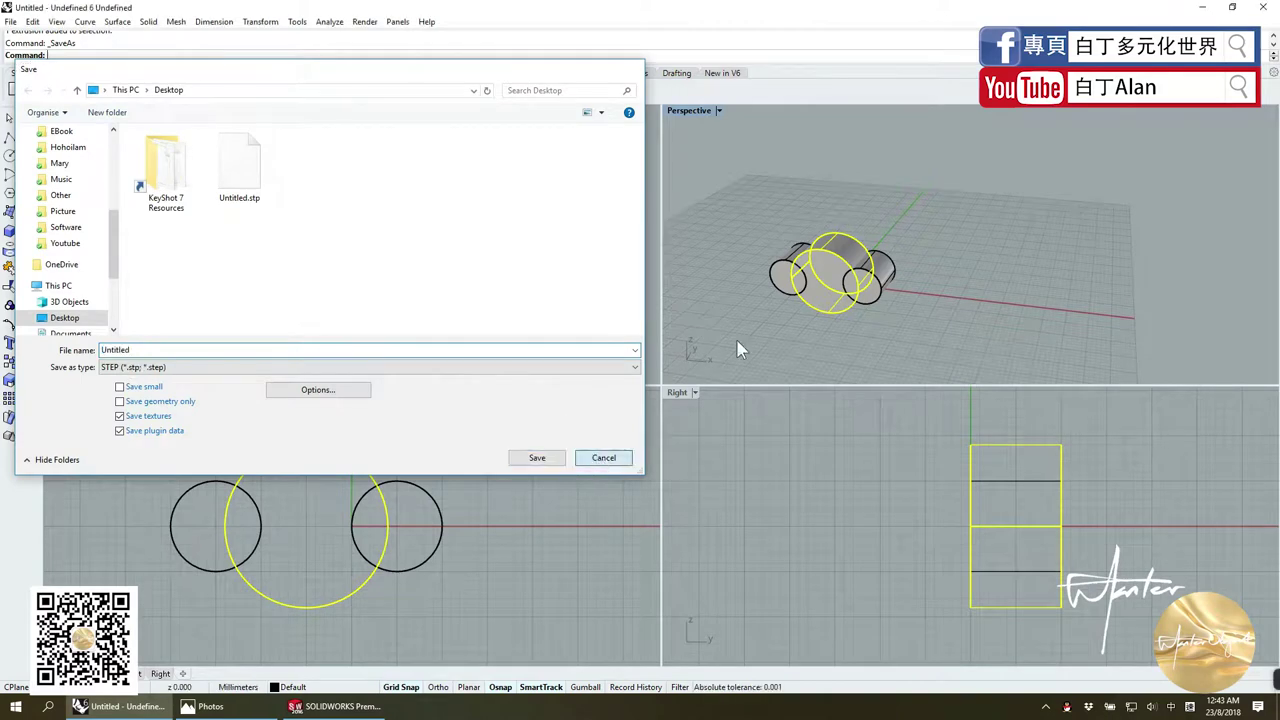
key("Escape")
key("ctrl+z")
key("ctrl+z")
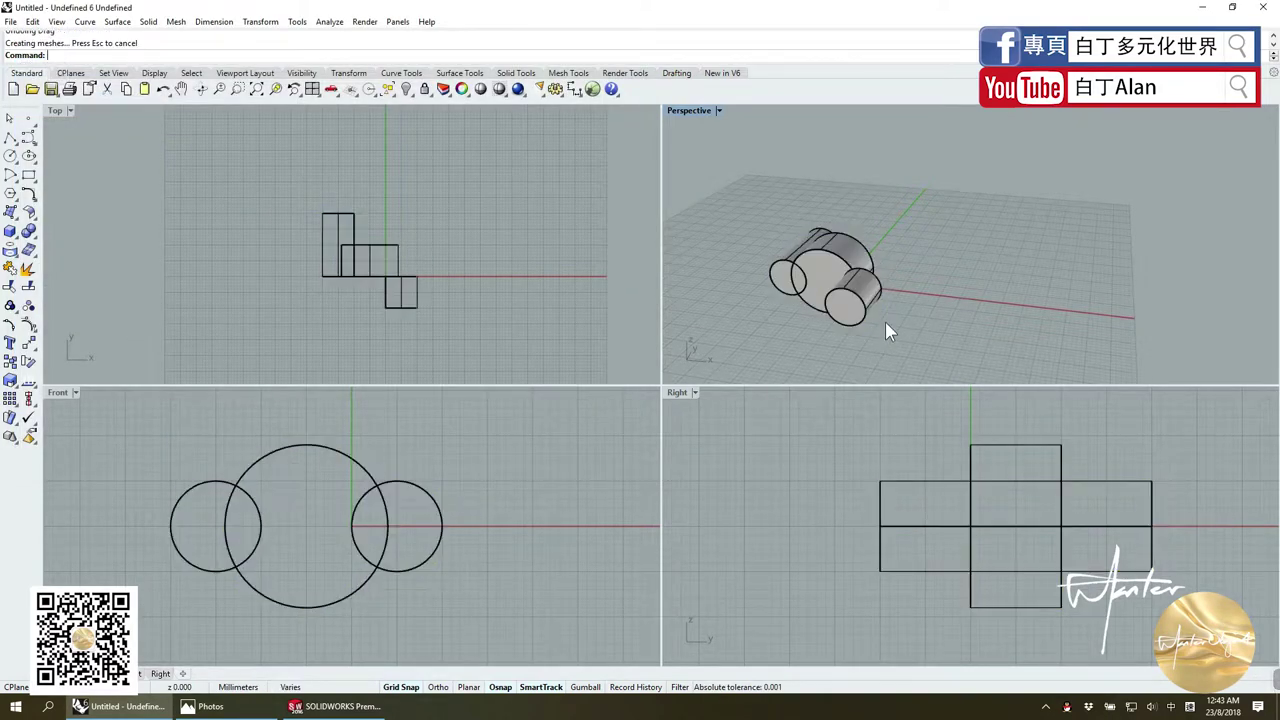
key("ctrl+y")
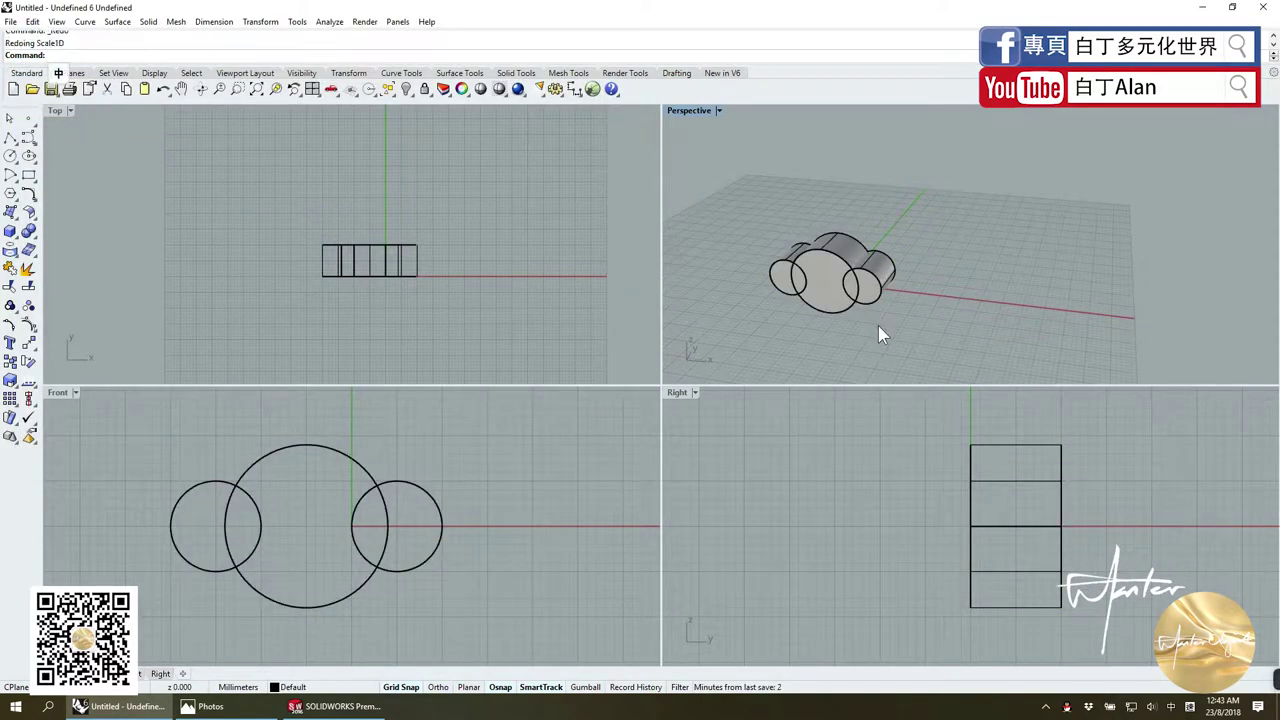
Step: Boolean-union all three cylinders into one solid again
key("ctrl+a")
left_click(29, 233)
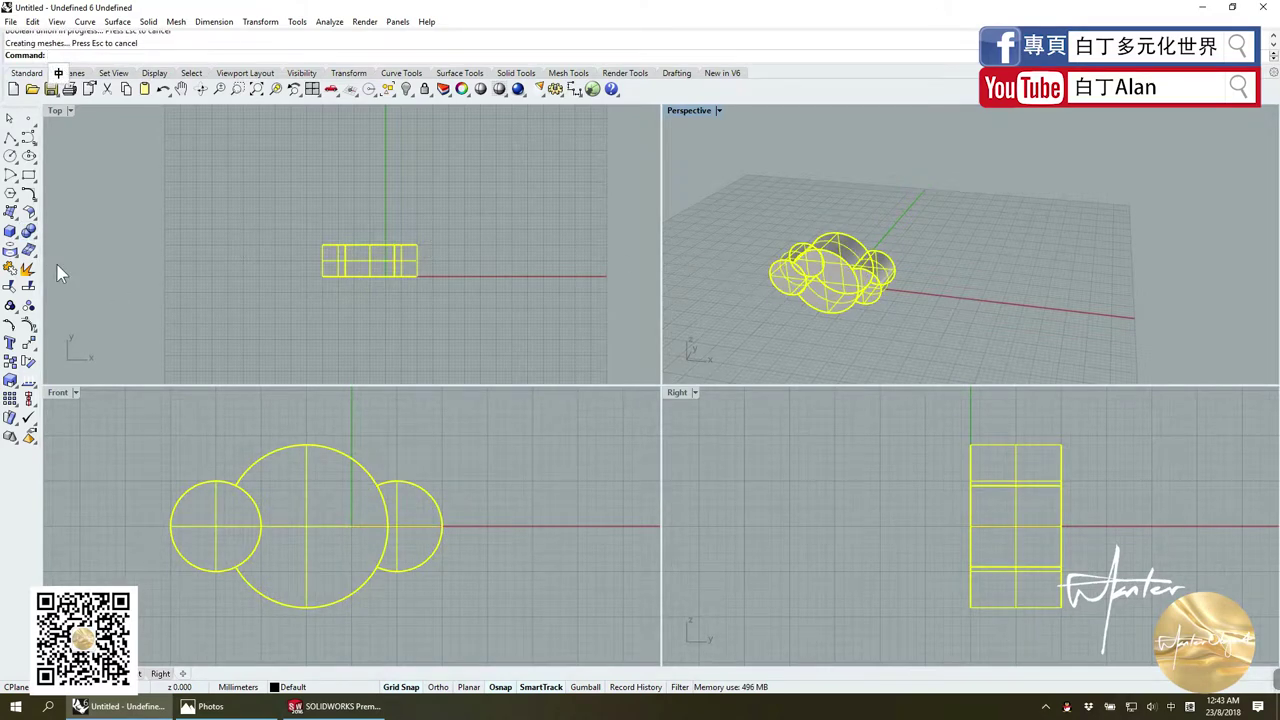
left_click(880, 290, "ctrl+shift")
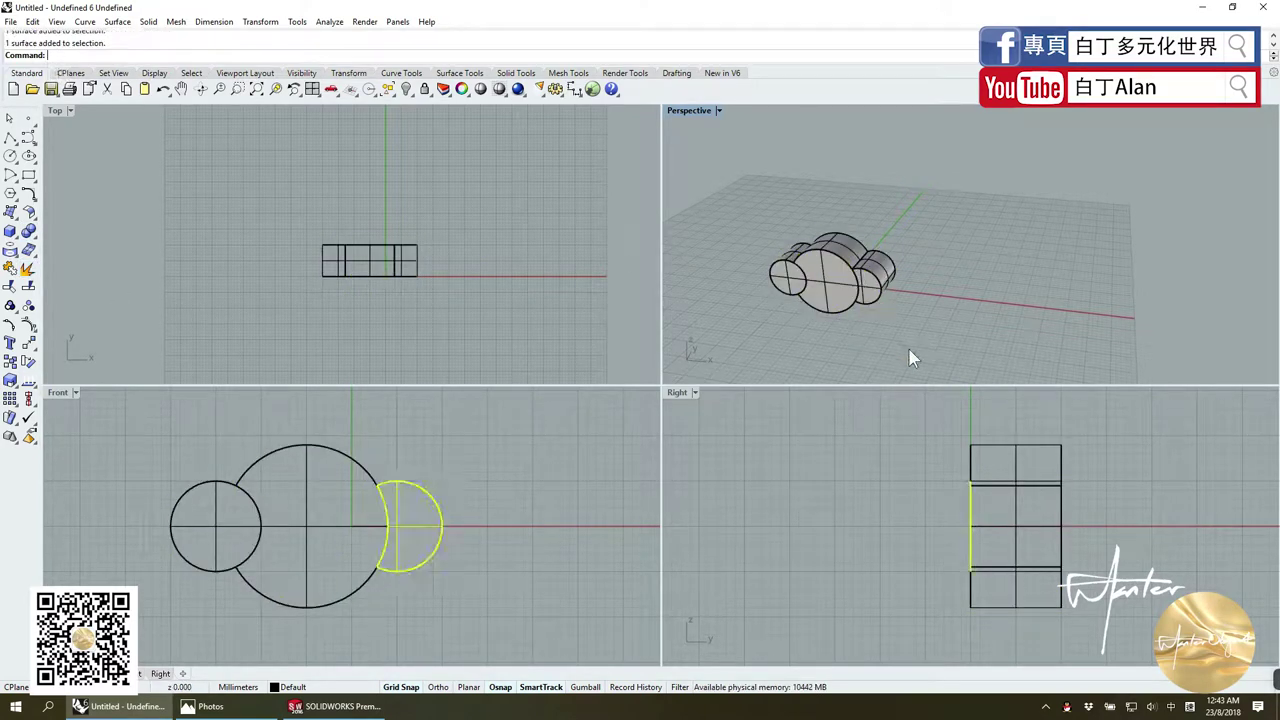
key("Escape")
Step: Export the model as STEP, overwriting Untitled.stp with the default export settings
left_click(10, 21)
left_click(120, 130)
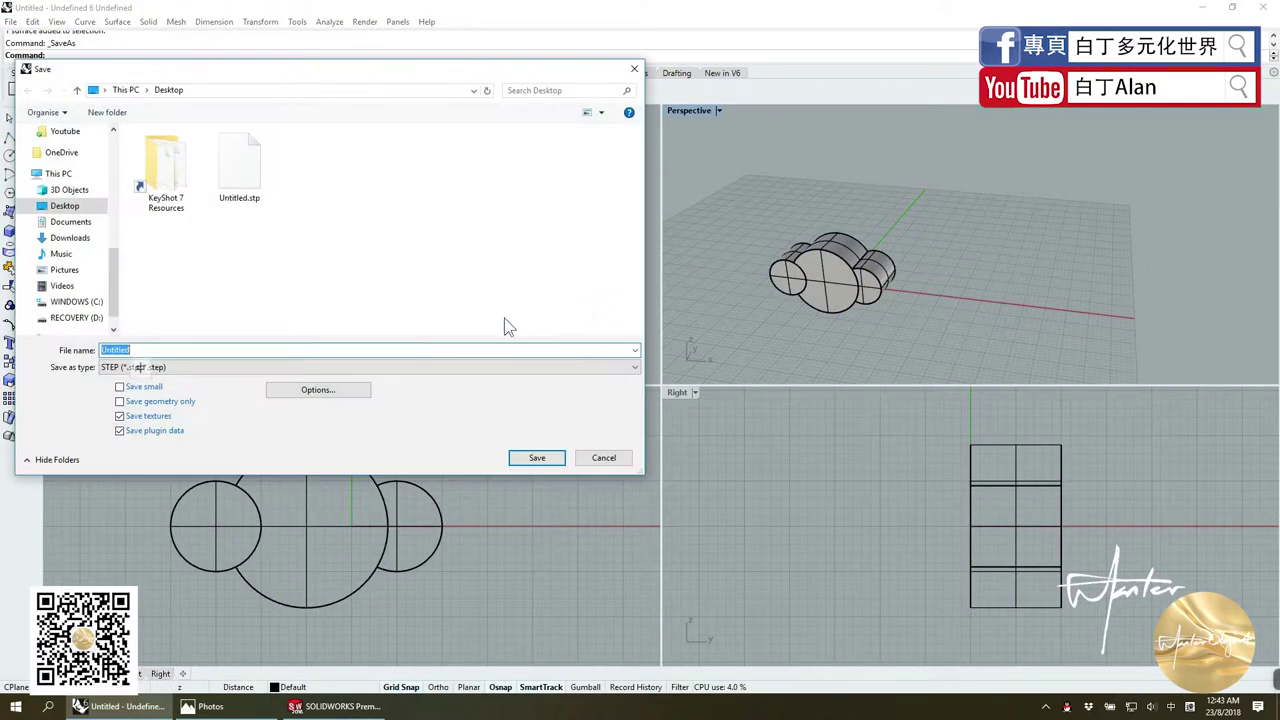
left_click(239, 165)
left_click(535, 457)
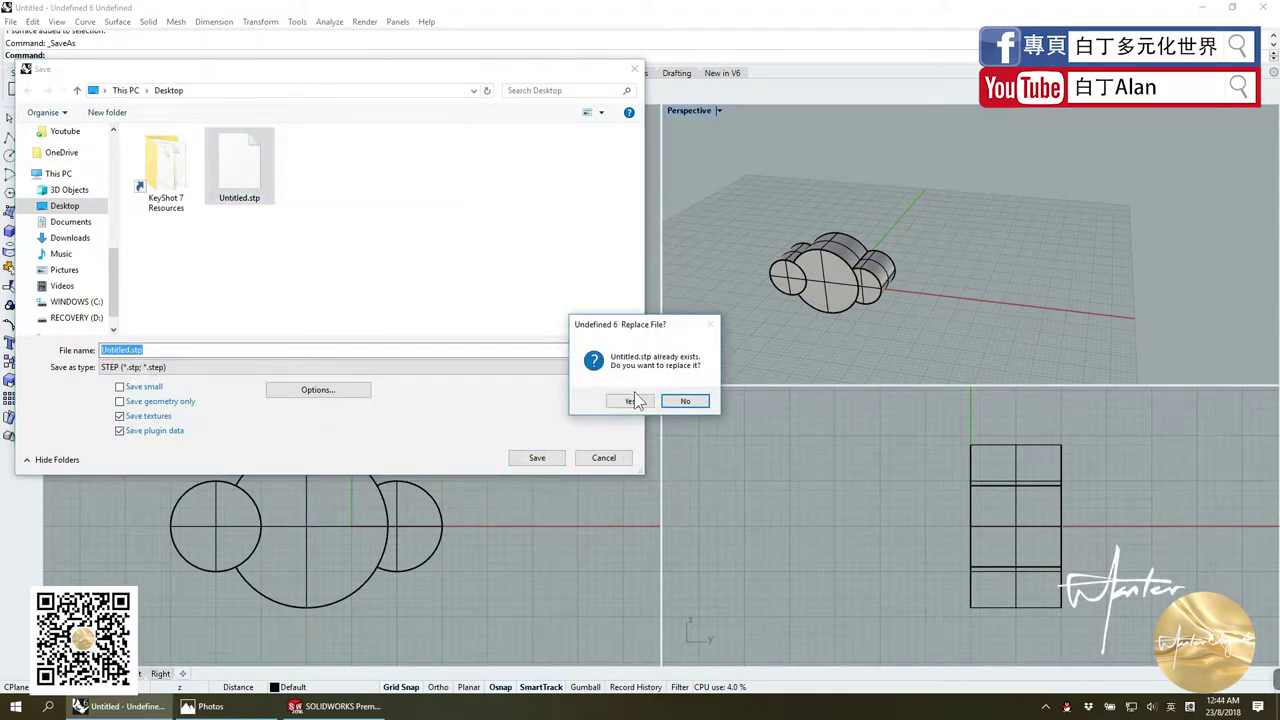
left_click(630, 399)
left_click(574, 405)
Step: Open the re-exported Untitled.stp in SOLIDWORKS and check Surface-Imported4 and Surface-Imported8
left_click(120, 706)
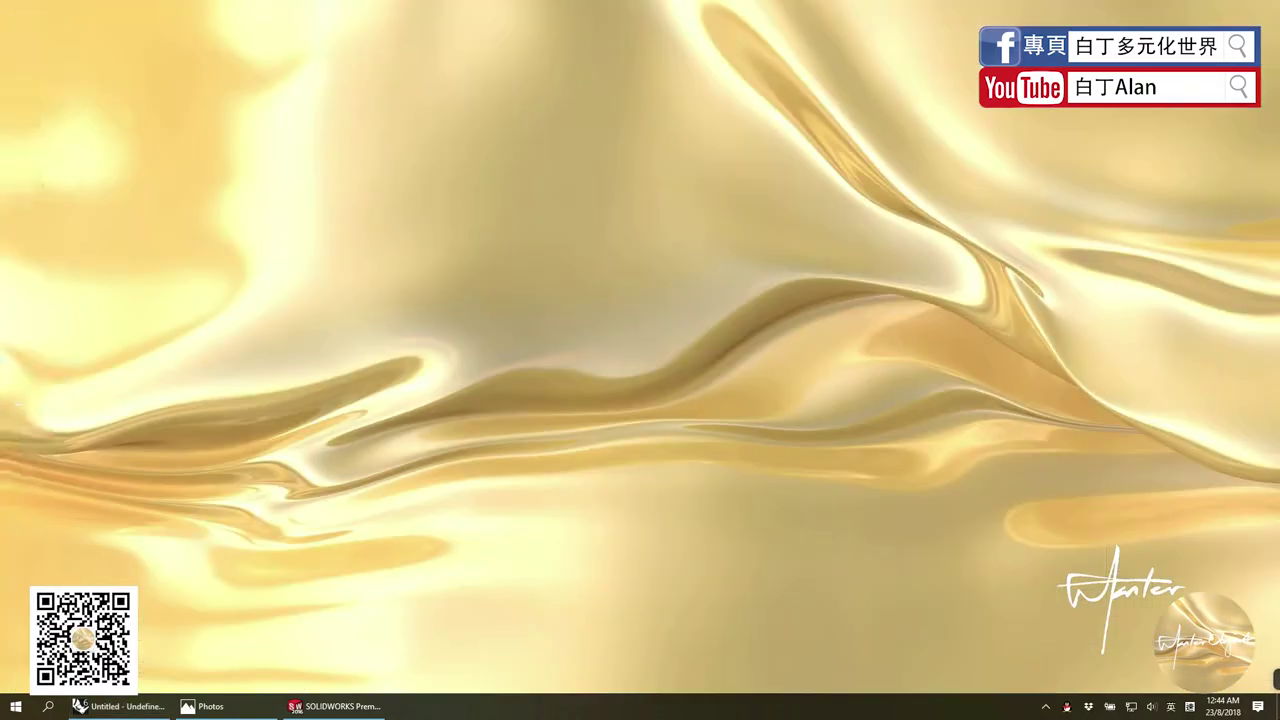
mouse_move(35, 430)
left_mouse_down()
mouse_move(365, 705)
mouse_move(631, 391)
left_mouse_up()
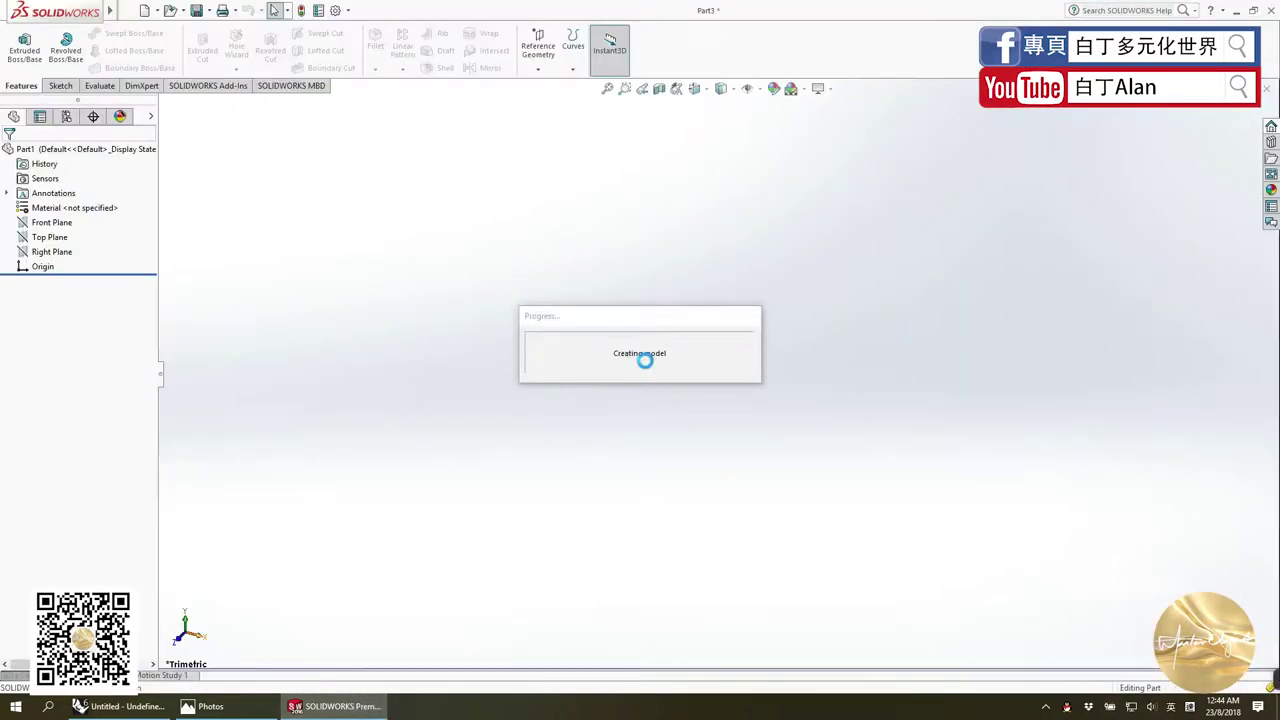
left_click(636, 312)
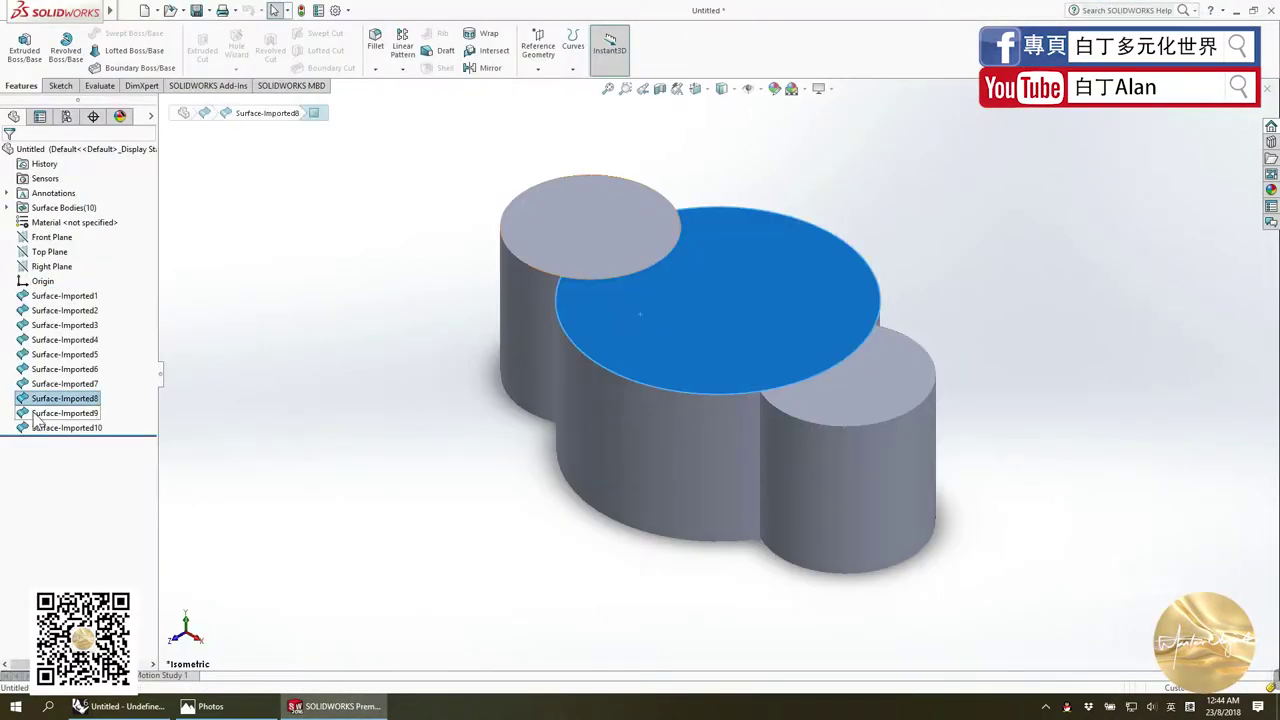
left_click(58, 339)
left_click(66, 398)
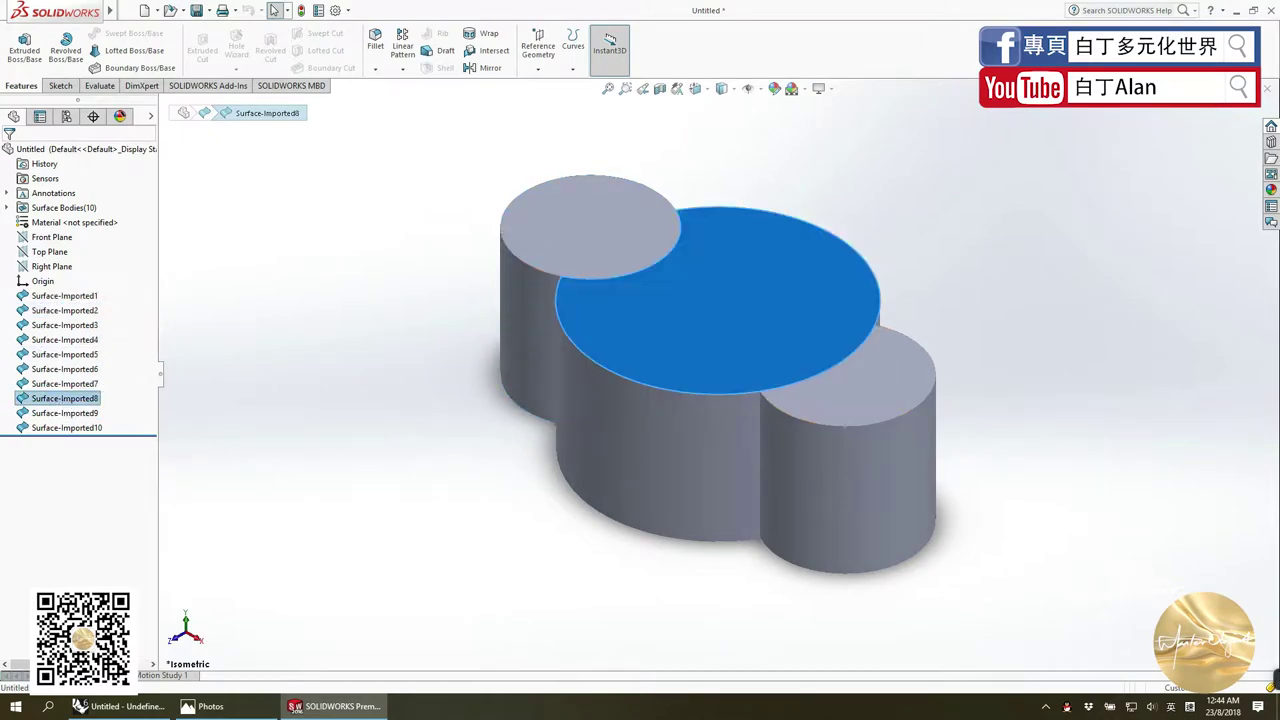
Step: Close the imported model without saving and return to Rhino
left_click(1267, 89)
left_click(590, 365)
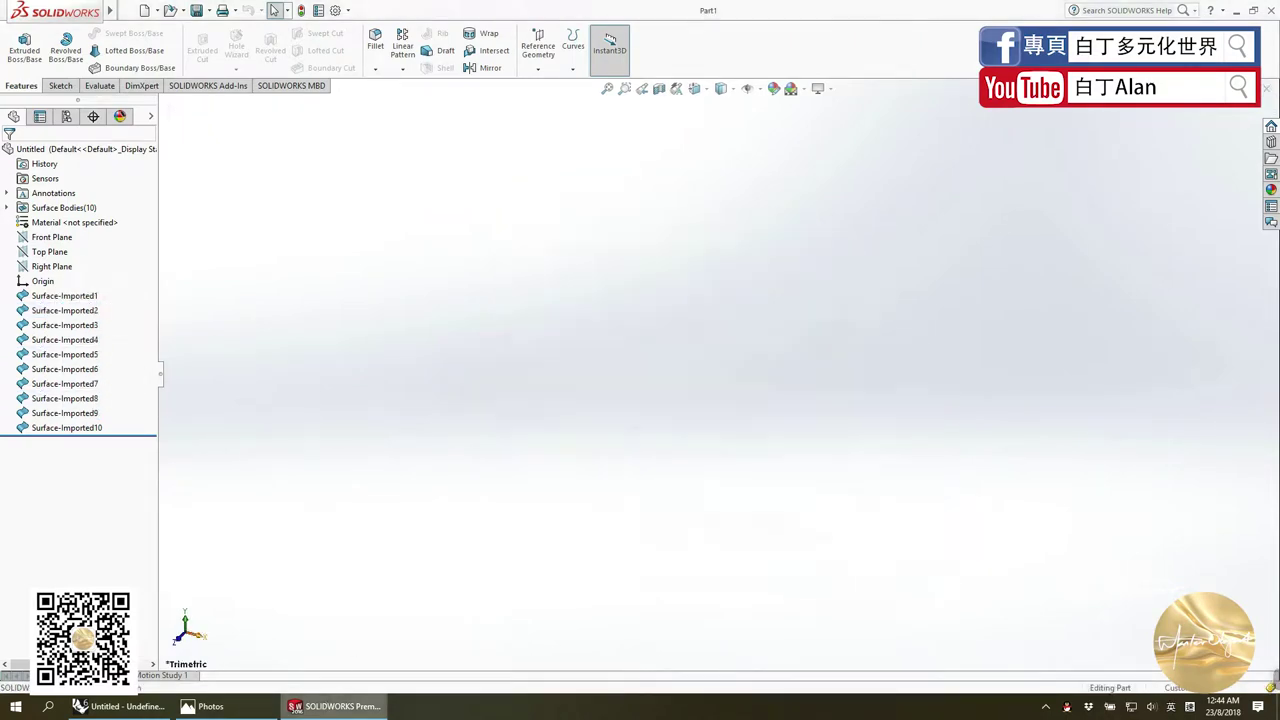
left_click(120, 706)
Step: Maximize the Perspective view, orbit the model and compare it with the edge-analysis reference
left_click(780, 279)
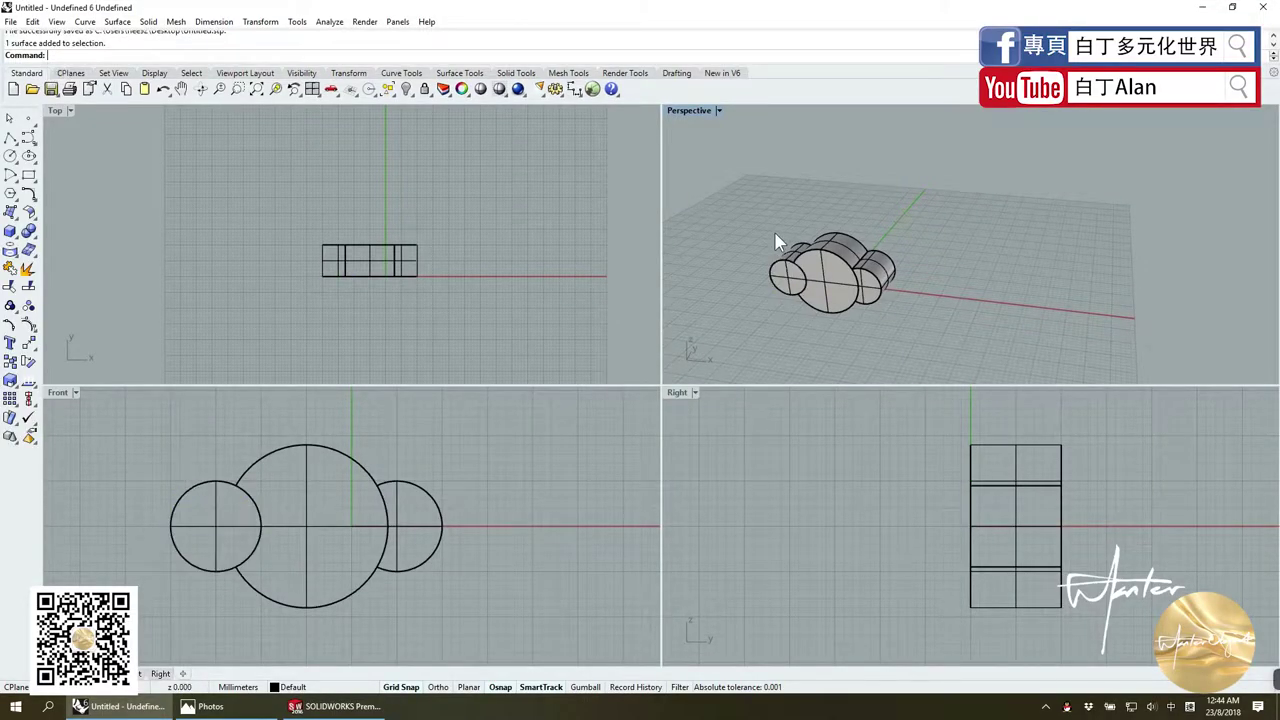
right_click_drag(790, 275, 830, 270)
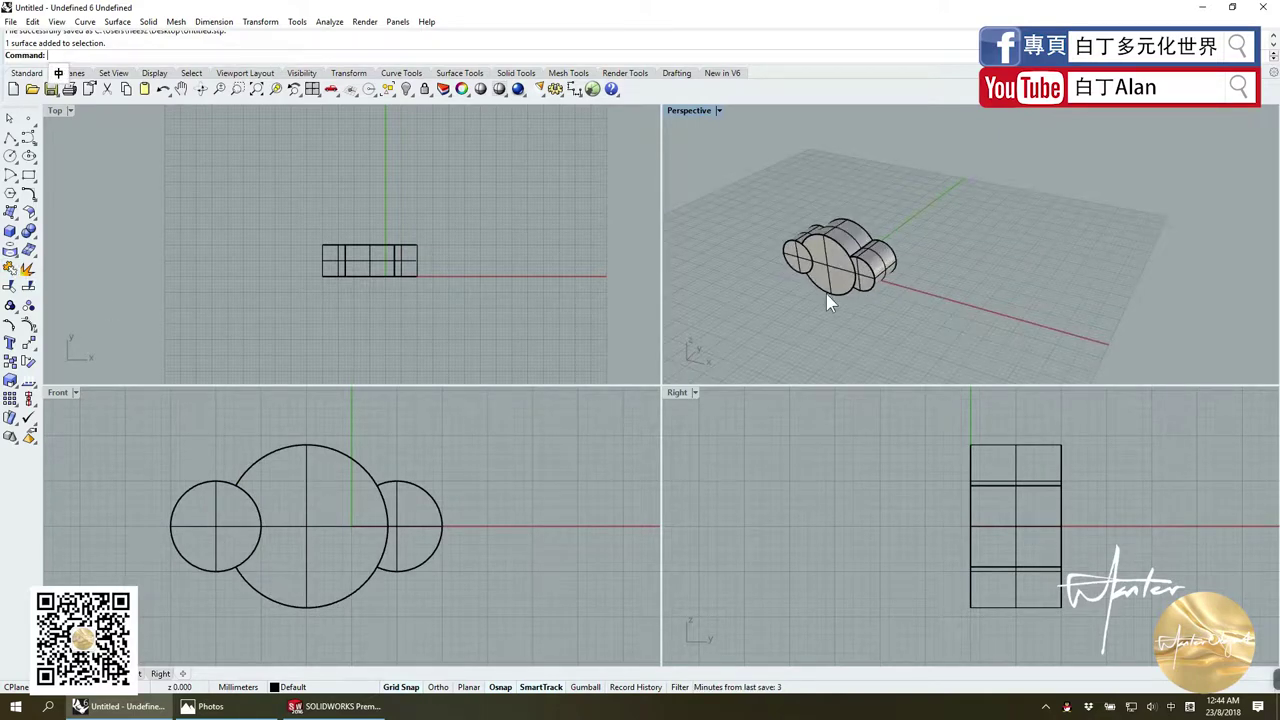
double_click(698, 112)
scroll(715, 278, "down", 3)
scroll(504, 382, "up", 5)
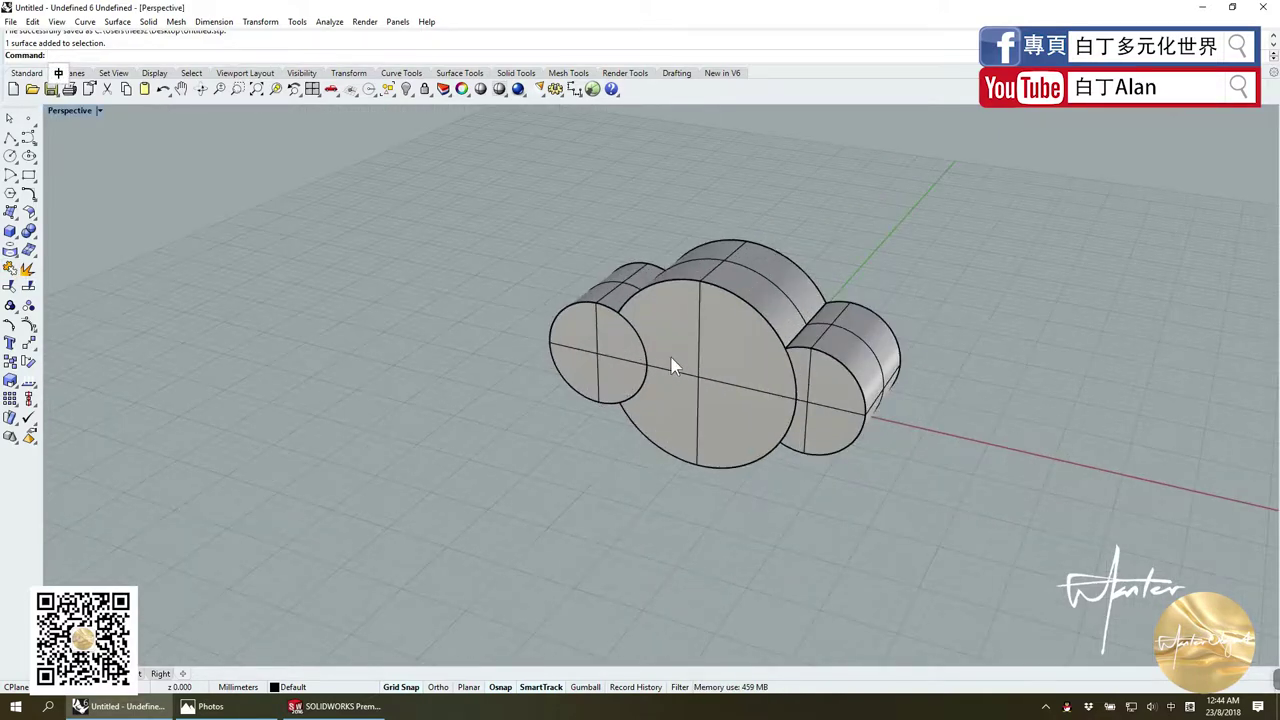
left_click(597, 358)
right_click_drag(597, 360, 807, 399)
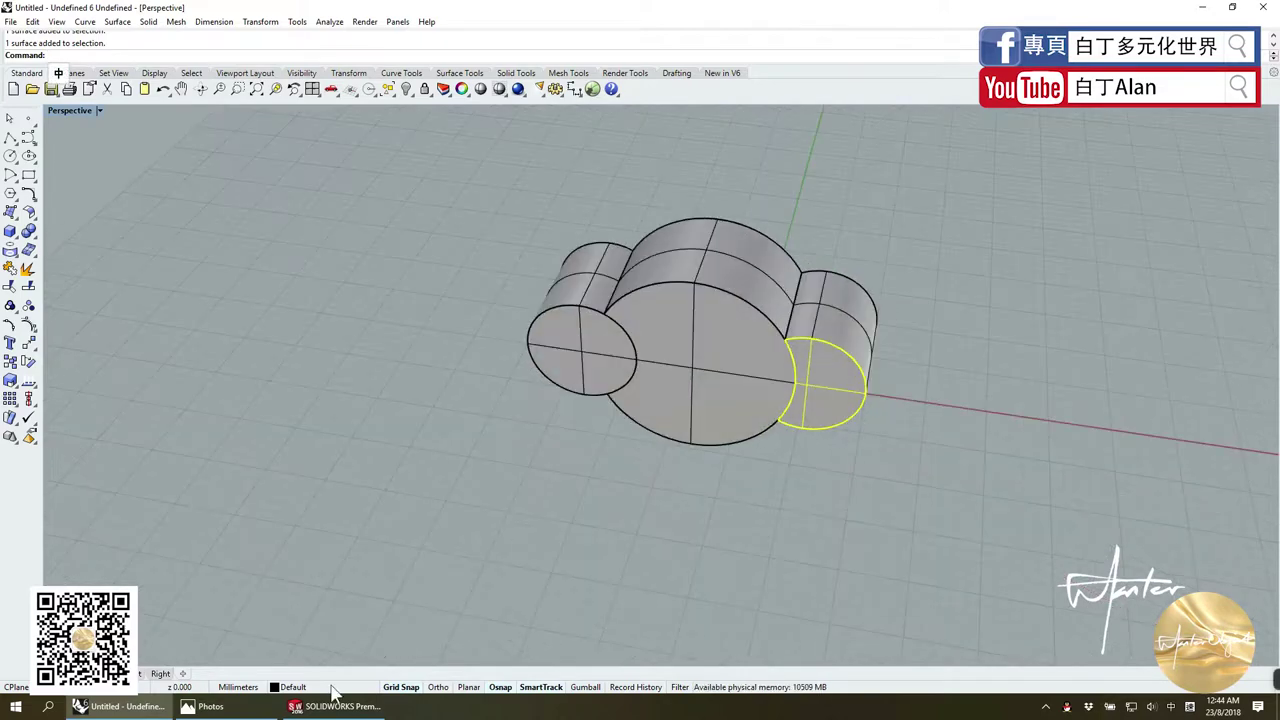
key("alt+Tab")
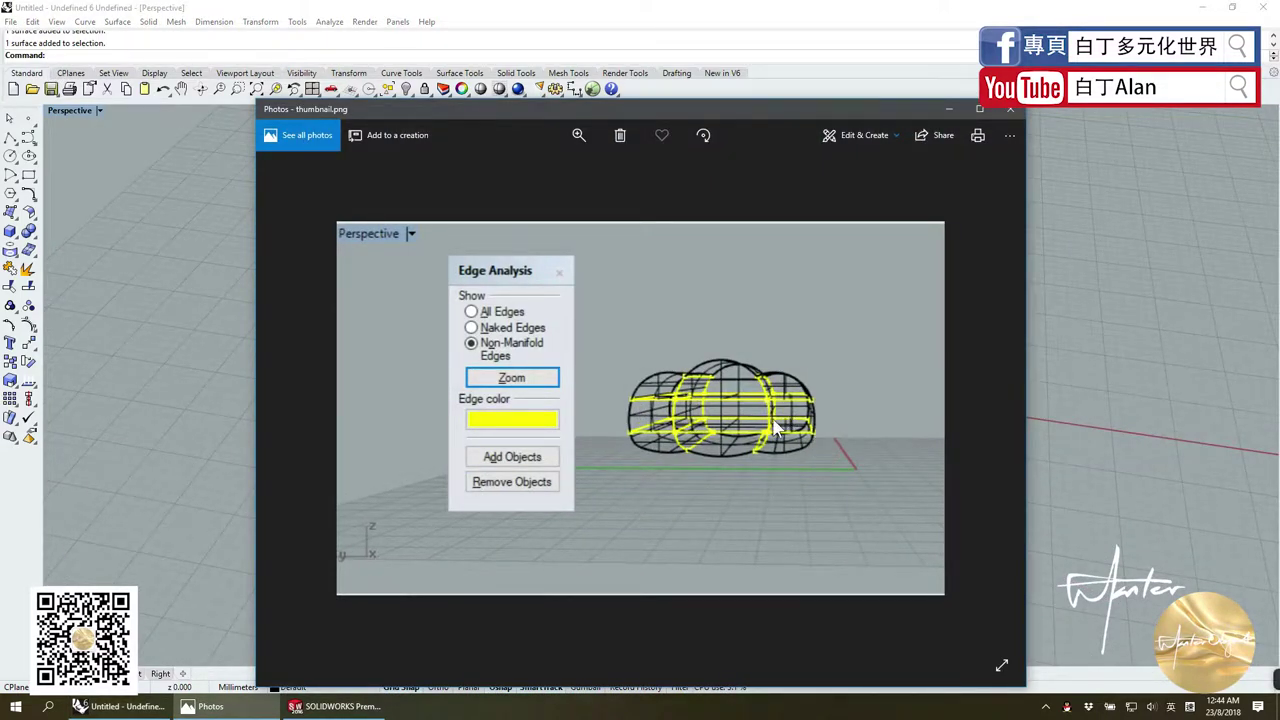
left_click(1067, 425)
Step: Delete the right, middle and left circular front end faces
scroll(867, 398, "down", 3)
scroll(847, 402, "up", 5)
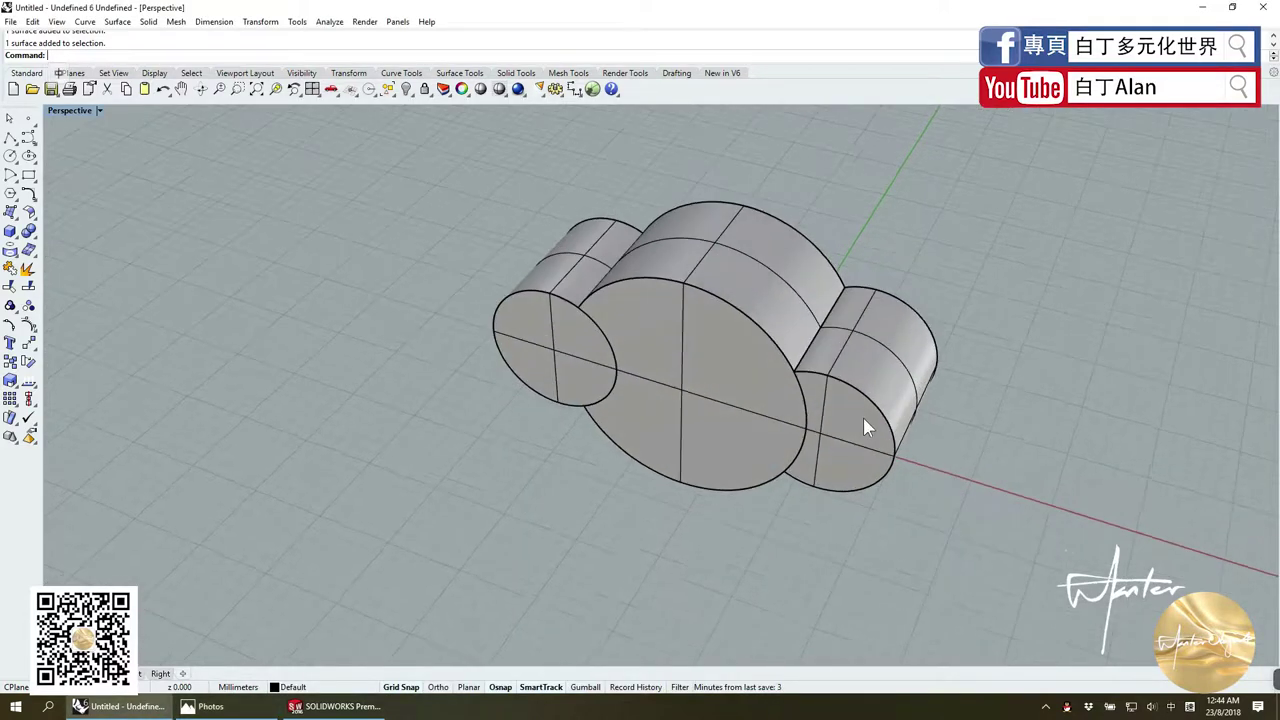
left_click(863, 418, "ctrl+shift")
left_click(739, 416, "ctrl+shift")
left_click(536, 348, "ctrl+shift")
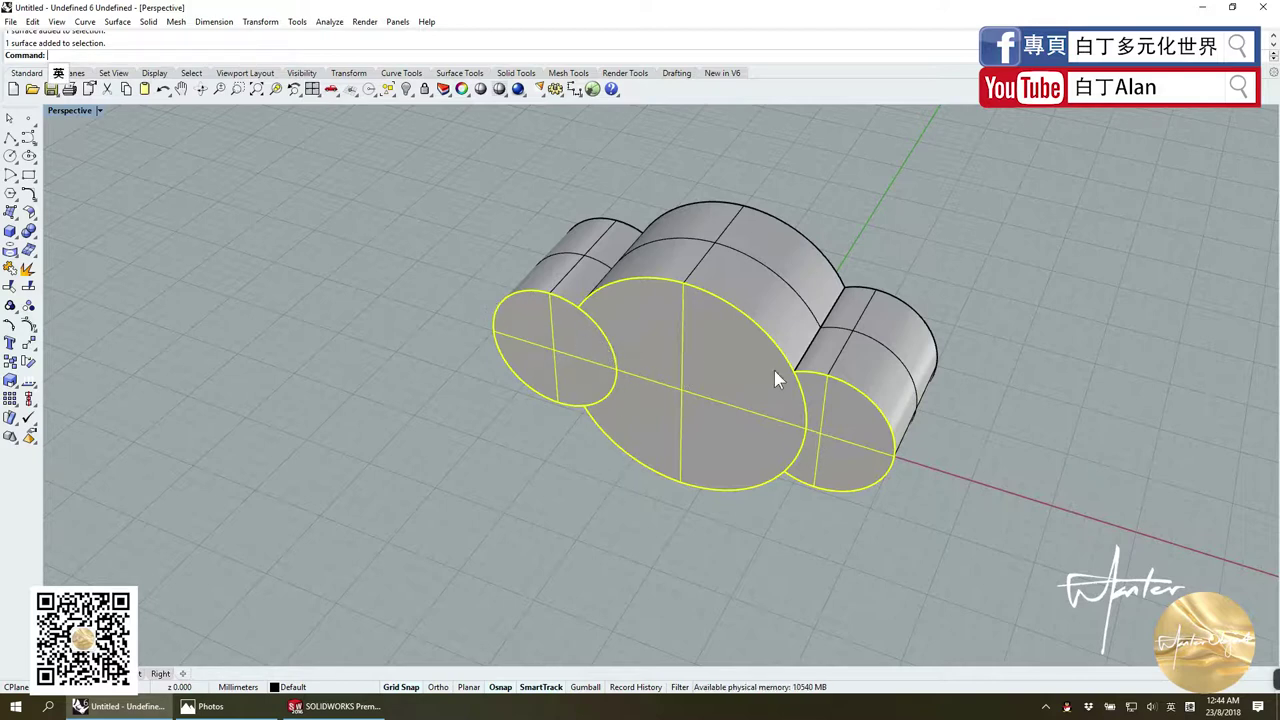
key("Delete")
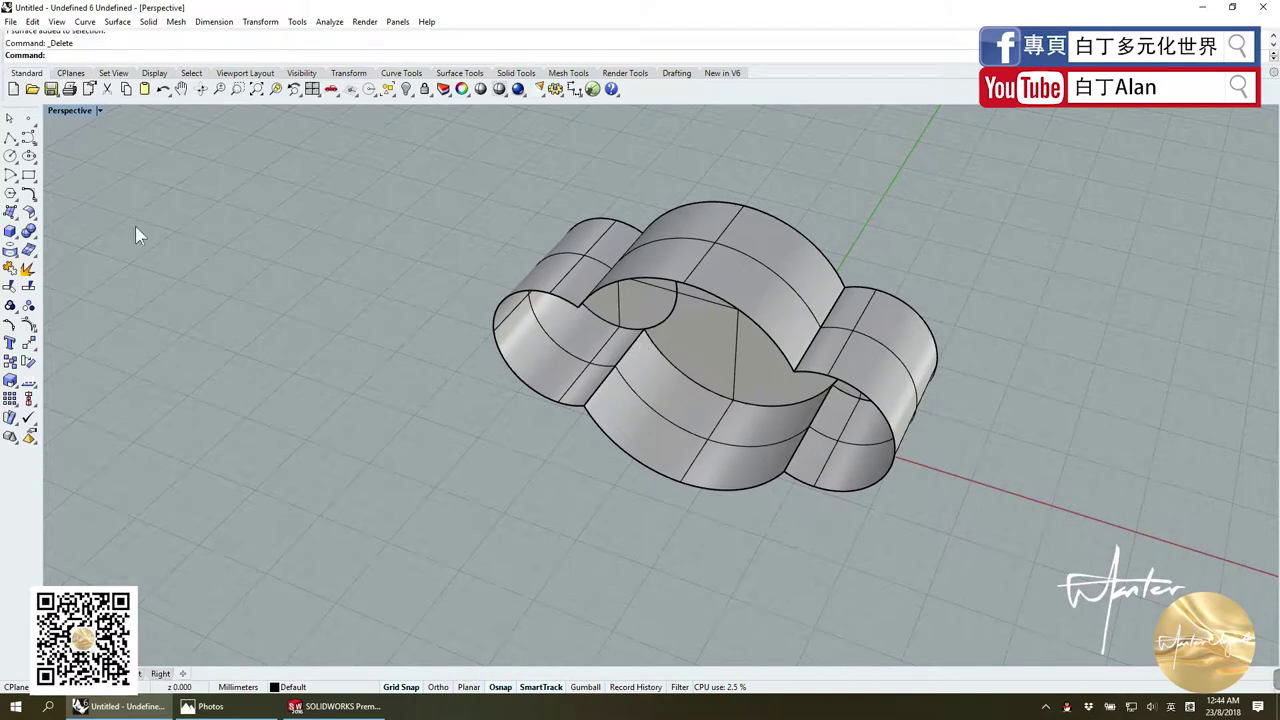
Step: Build a planar surface from the four open edge curves of the left lobe
left_click(20, 226)
left_click(46, 220)
left_click(536, 400)
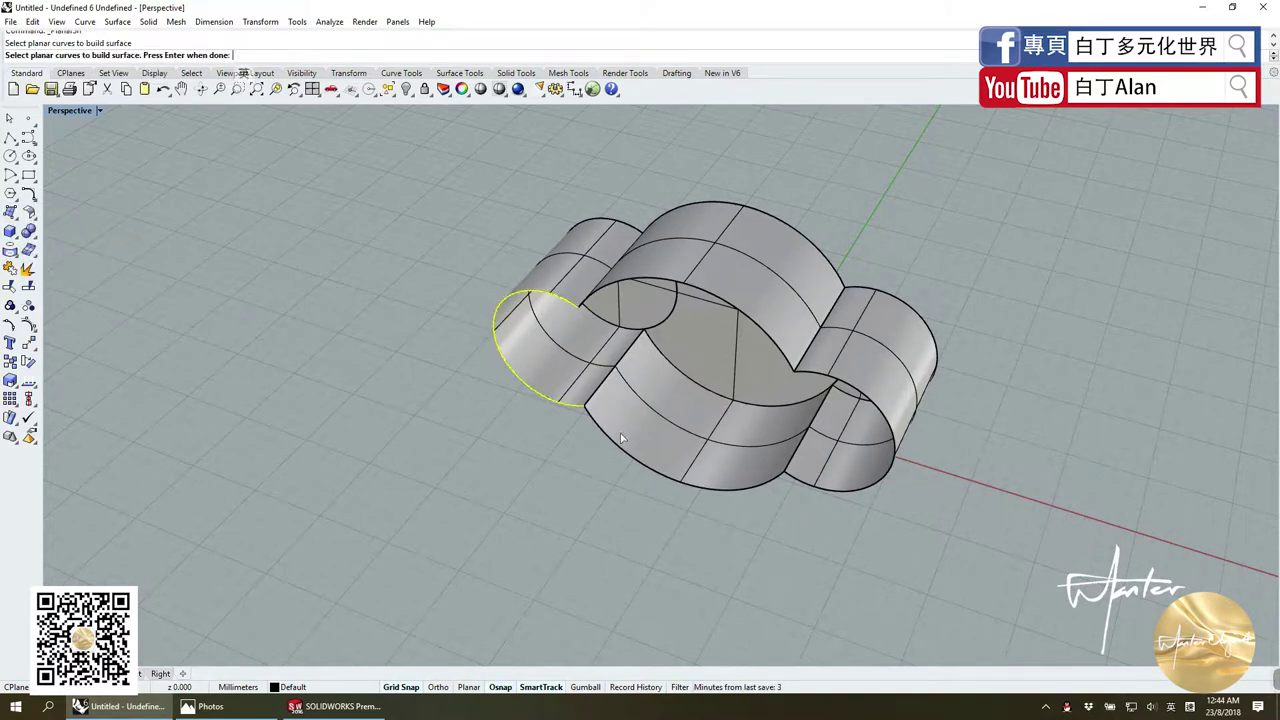
left_click(620, 440)
left_click(614, 287)
left_click(871, 444)
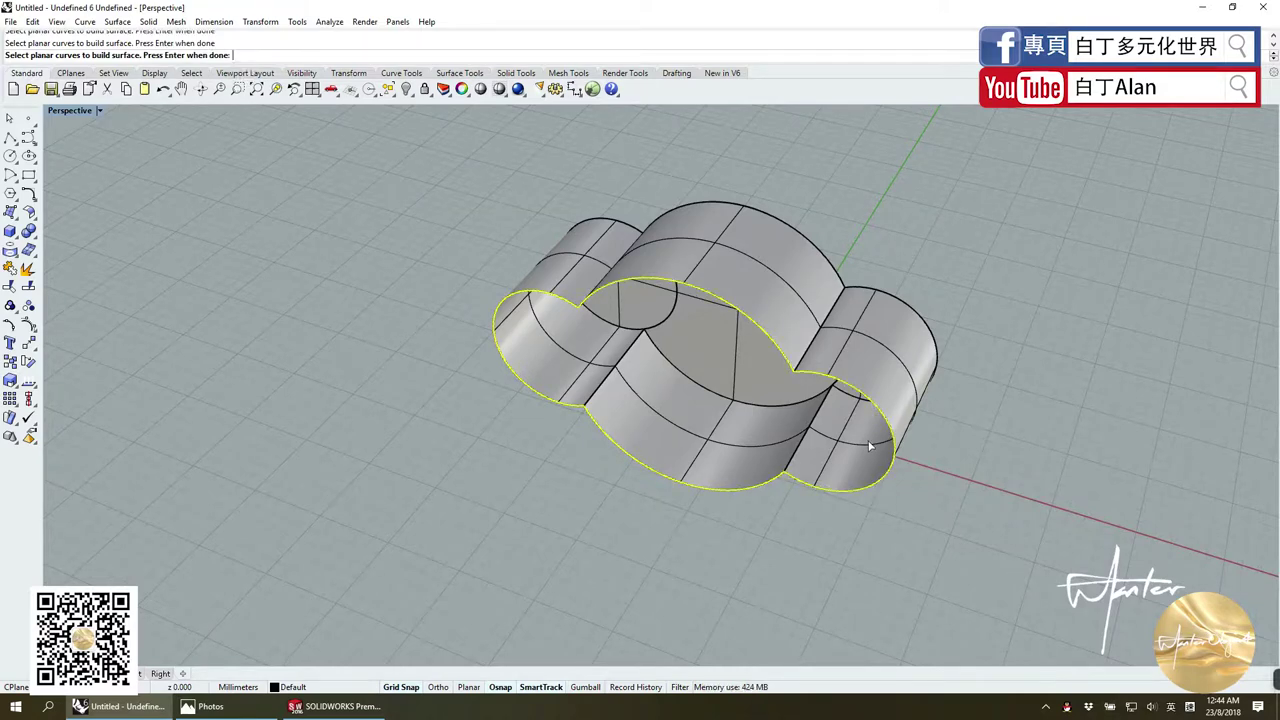
key("Return")
Step: Delete the three stray end faces: the lower end, the large flat face and the small right face
right_click_drag(871, 444, 663, 534)
left_click(663, 534)
key("Delete")
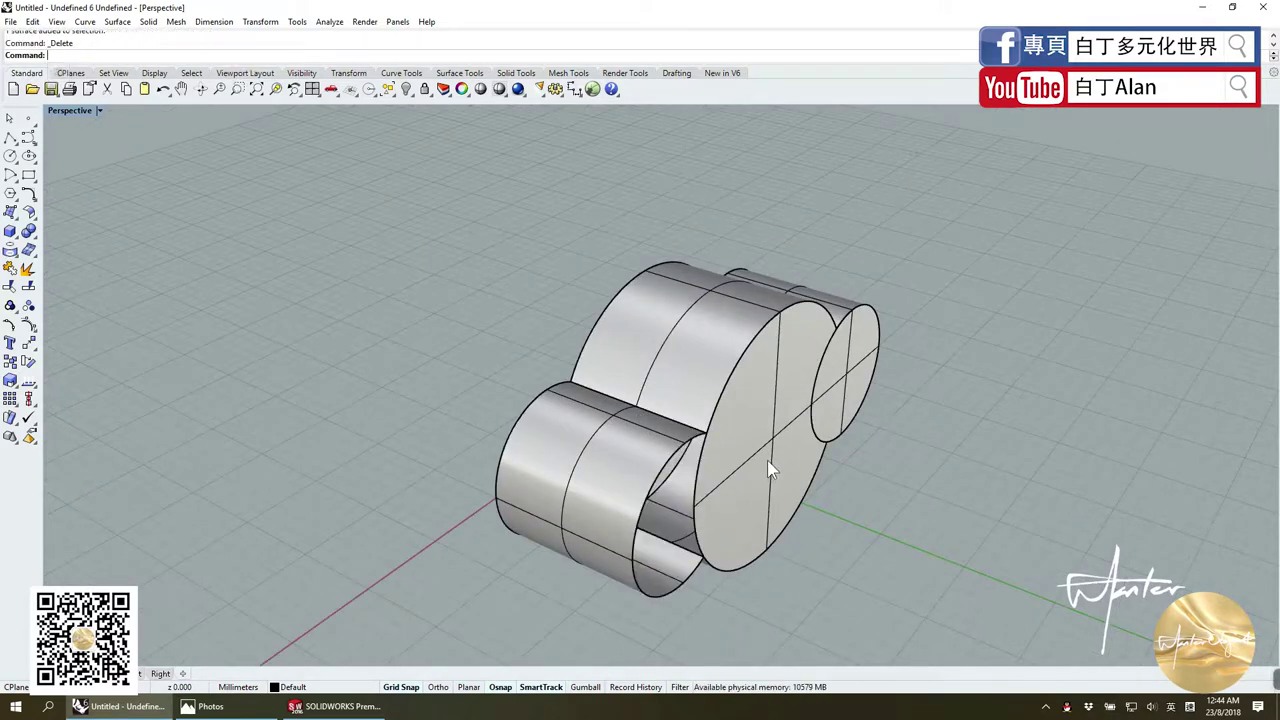
left_click(767, 460)
key("Delete")
left_click(845, 372)
key("Delete")
Step: Cap both cloud-shaped ends with PlanarSrf from the window-selected outline curves
key("Return")
key("ctrl+m")
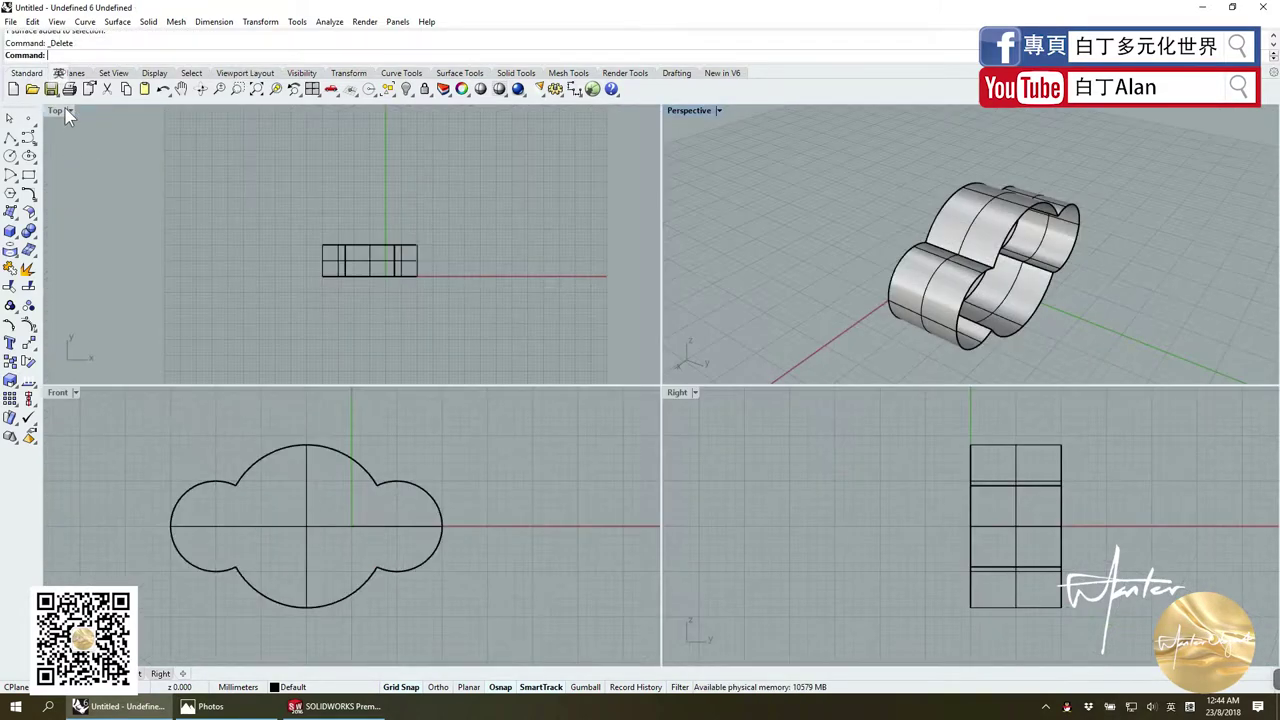
left_click_drag(460, 262, 464, 257)
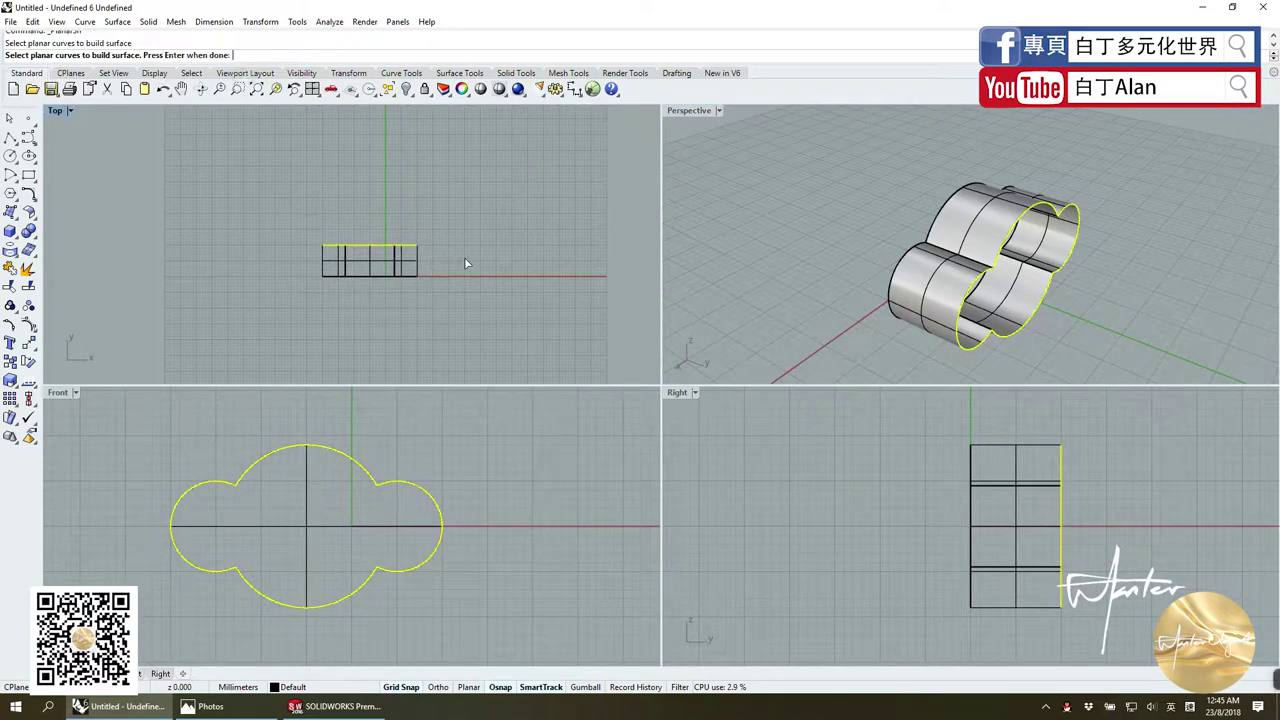
key("Return")
Step: Join all six surfaces into one closed polysurface, shown maximized in Perspective
key("ctrl+a")
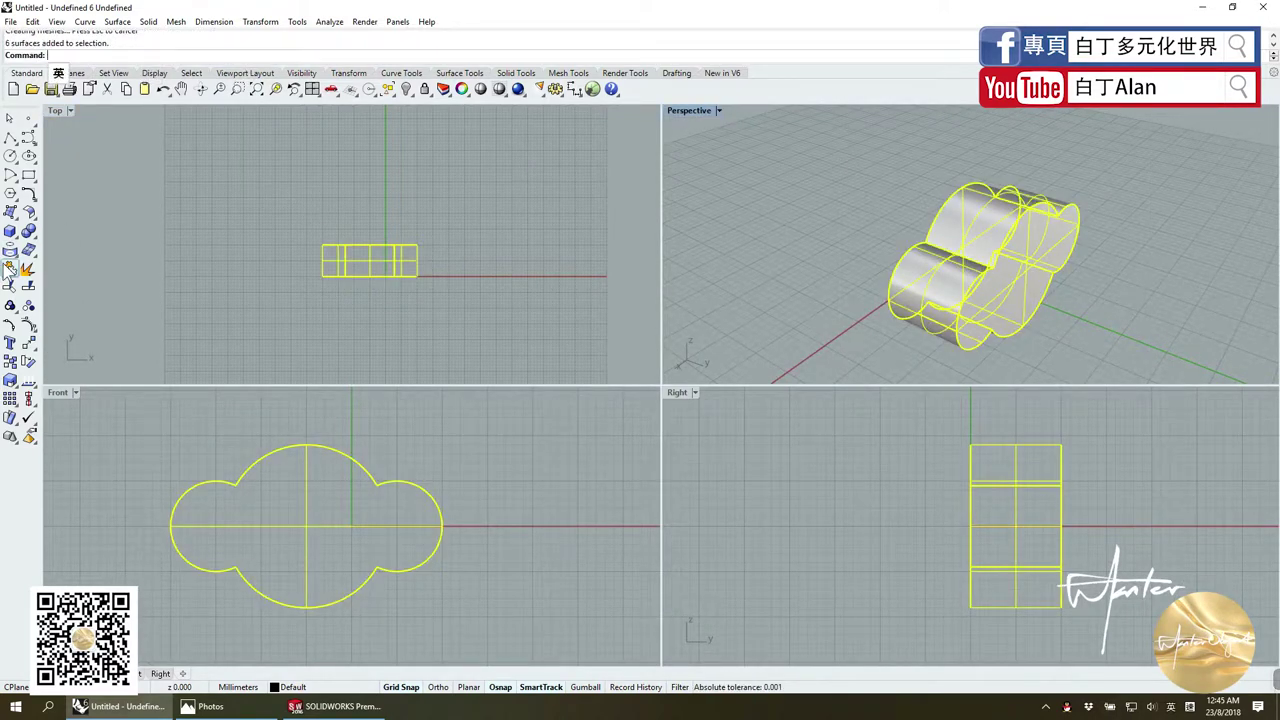
left_click(10, 268)
double_click(700, 111)
left_click(1008, 238)
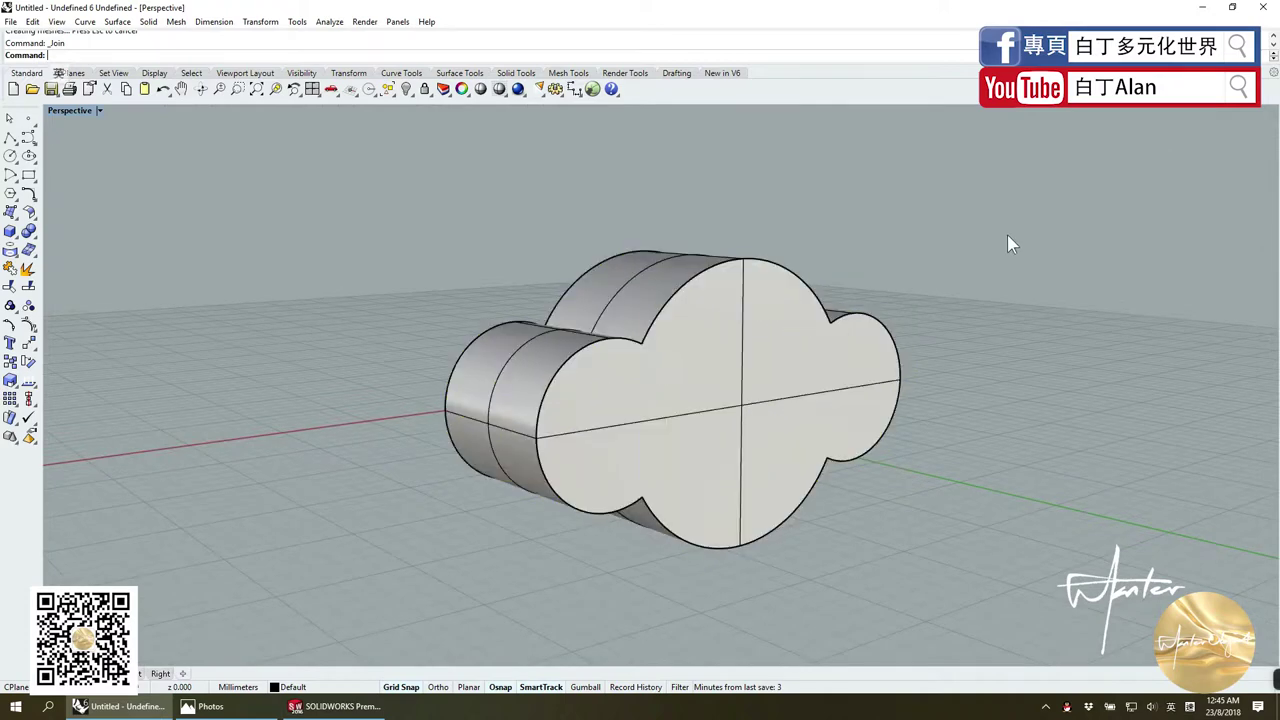
Step: Back in four views, draw a trial box enclosing the cloud, then delete it
left_click(12, 233)
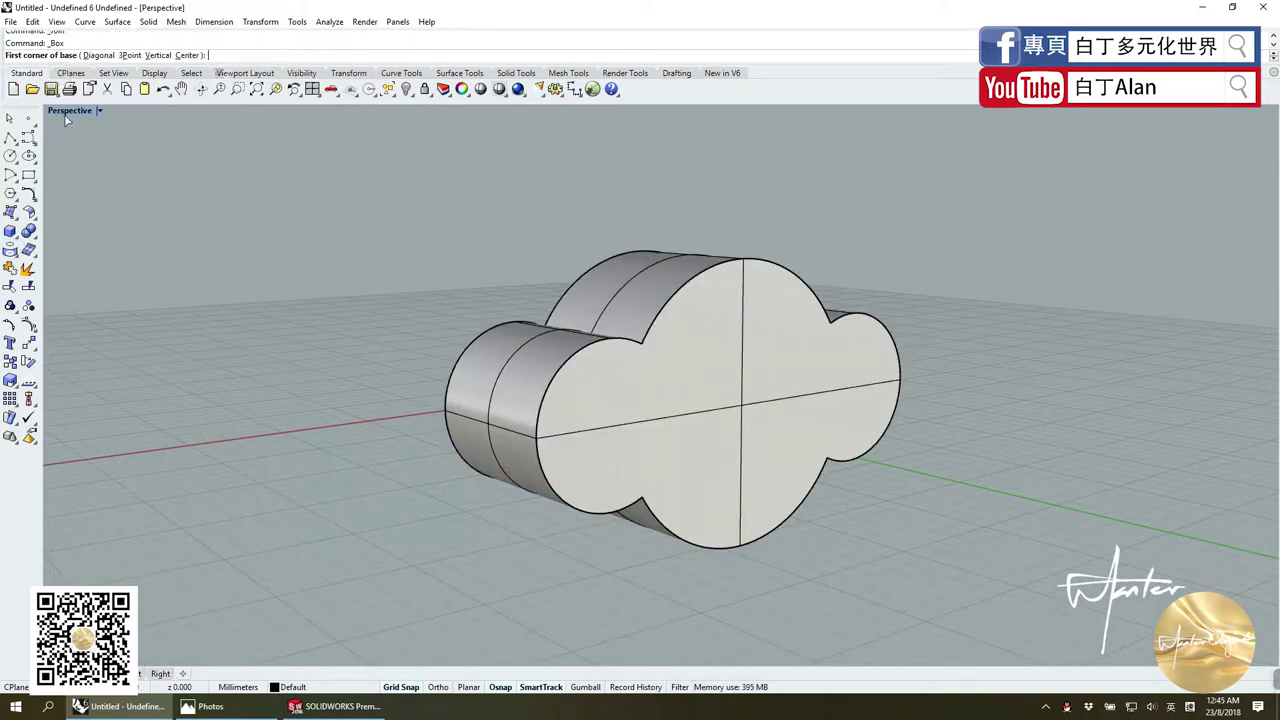
double_click(66, 112)
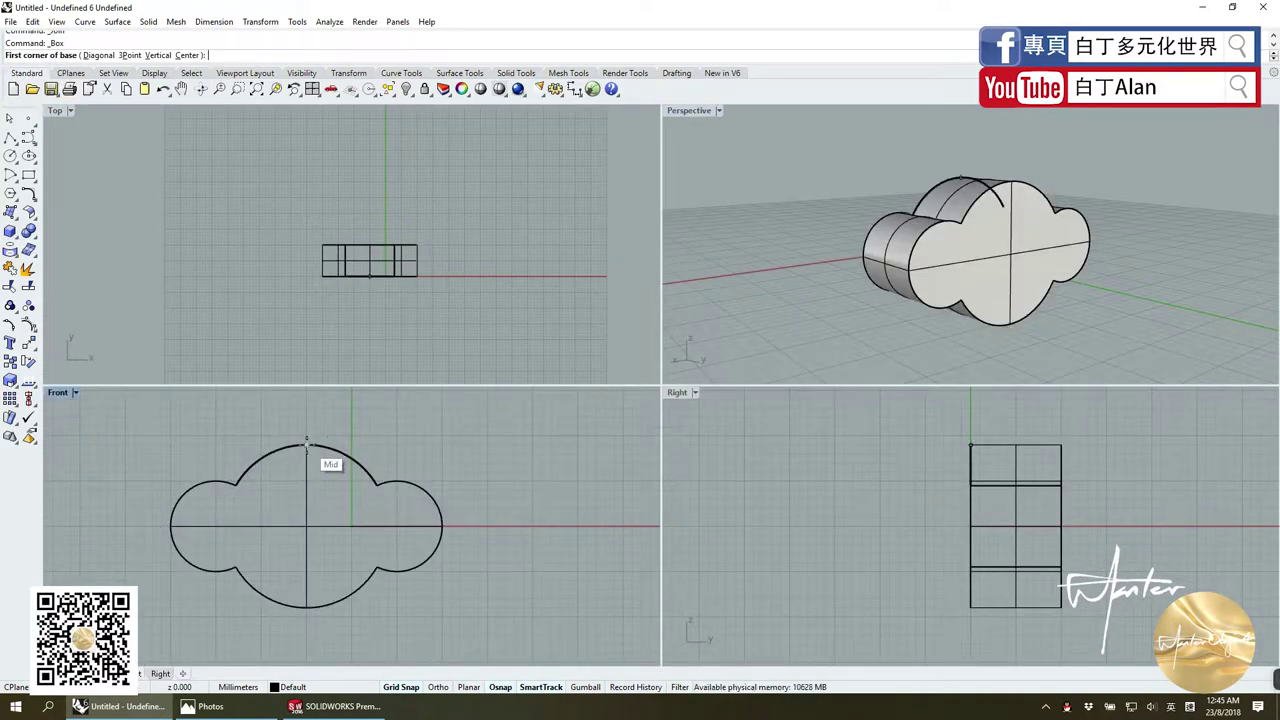
left_click(171, 445)
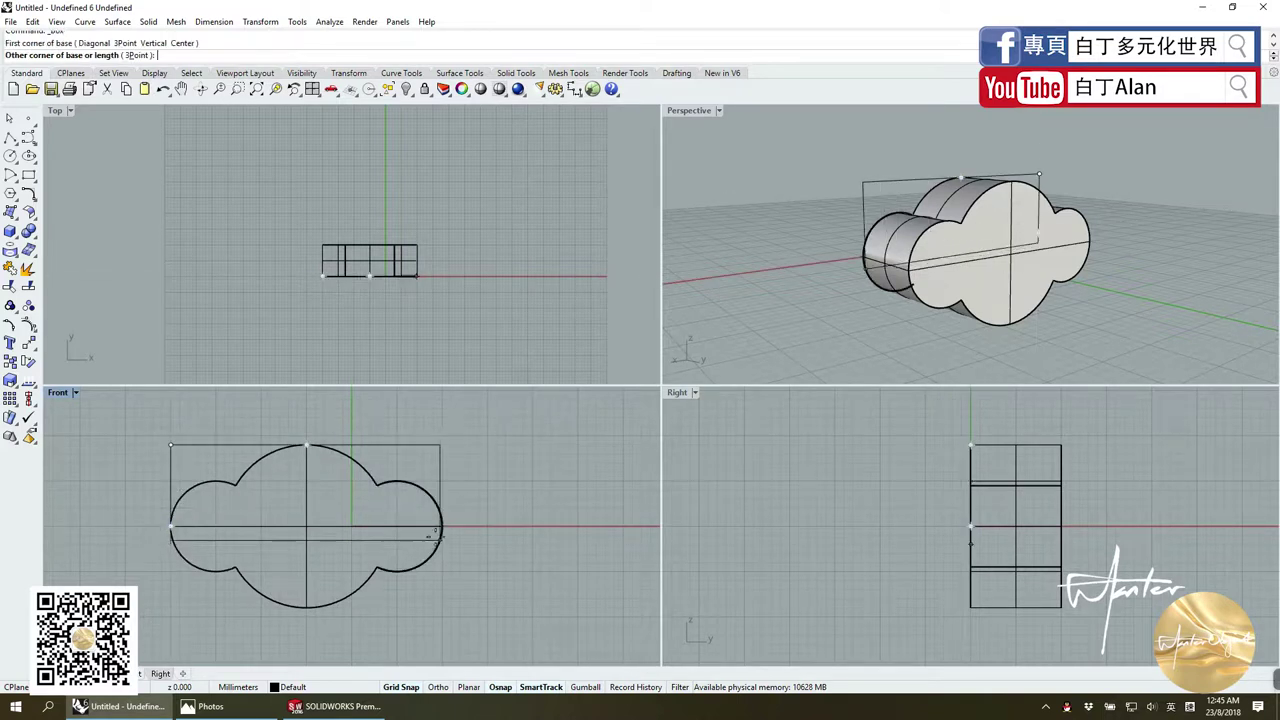
left_click(442, 606)
left_click(417, 245)
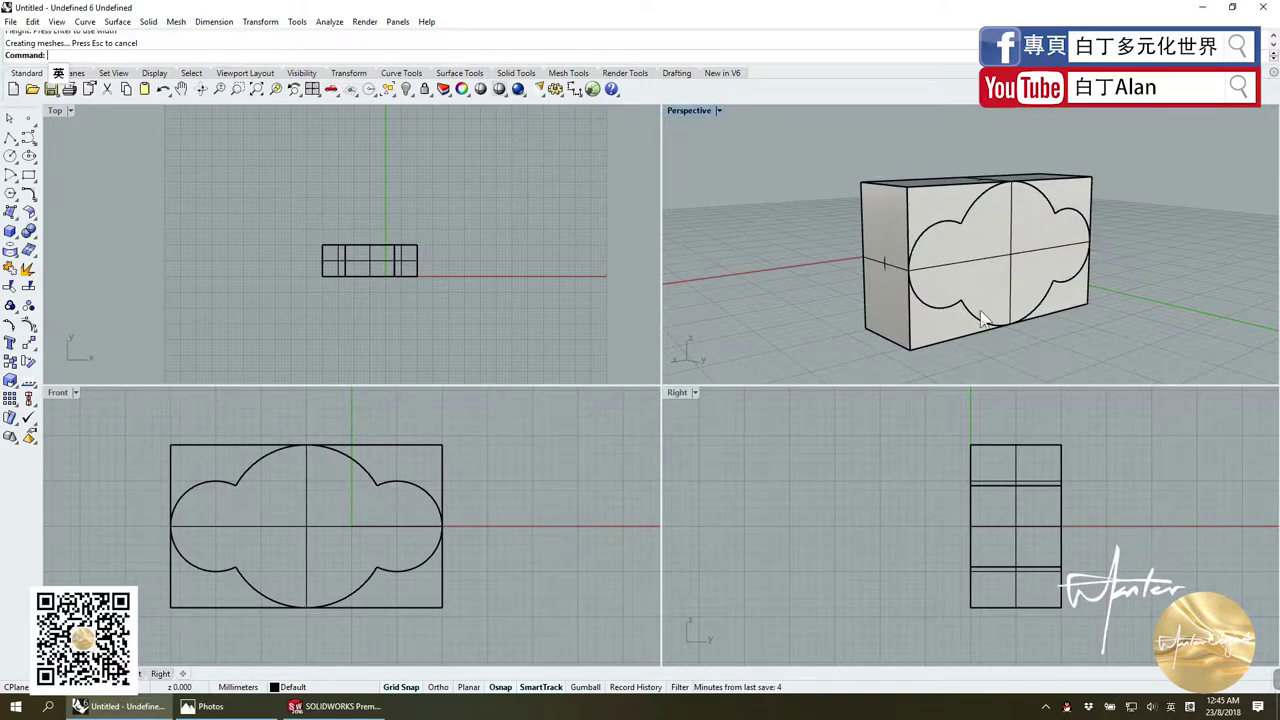
left_click(925, 203)
key("Delete")
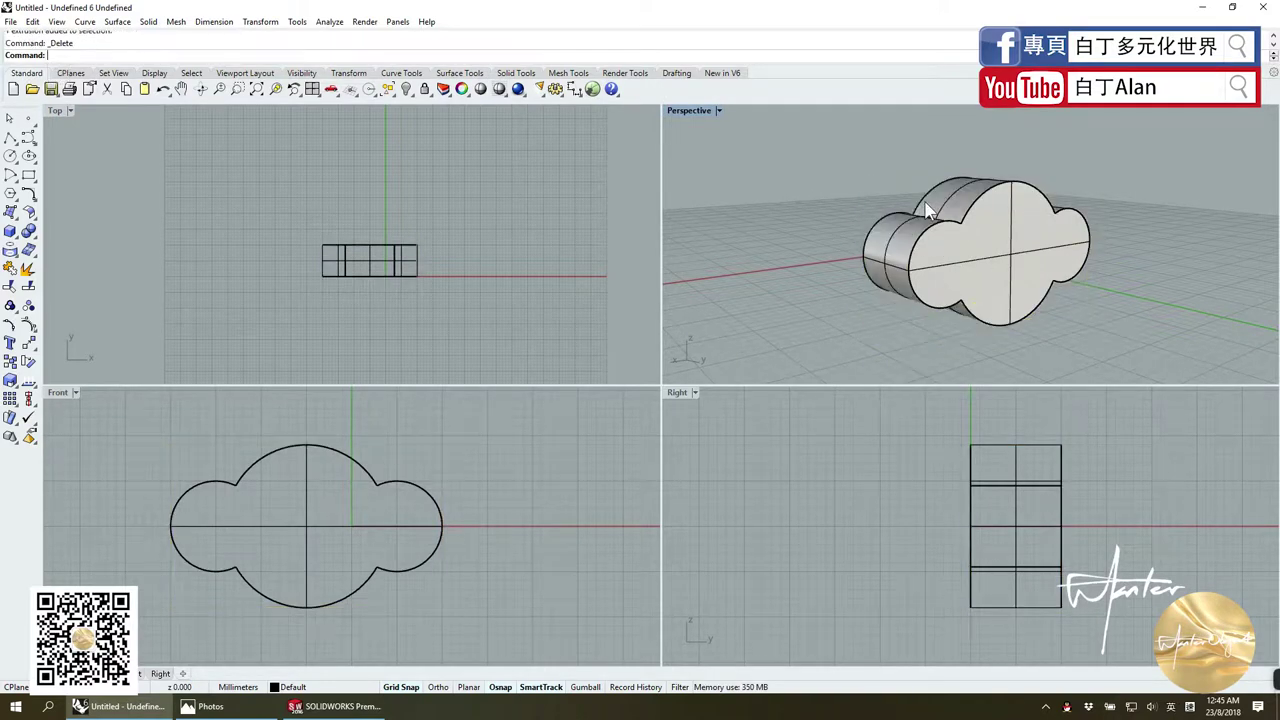
Step: Sketch three overlapping circles on the Top Plane in SOLIDWORKS
left_click(345, 706)
left_click(48, 238)
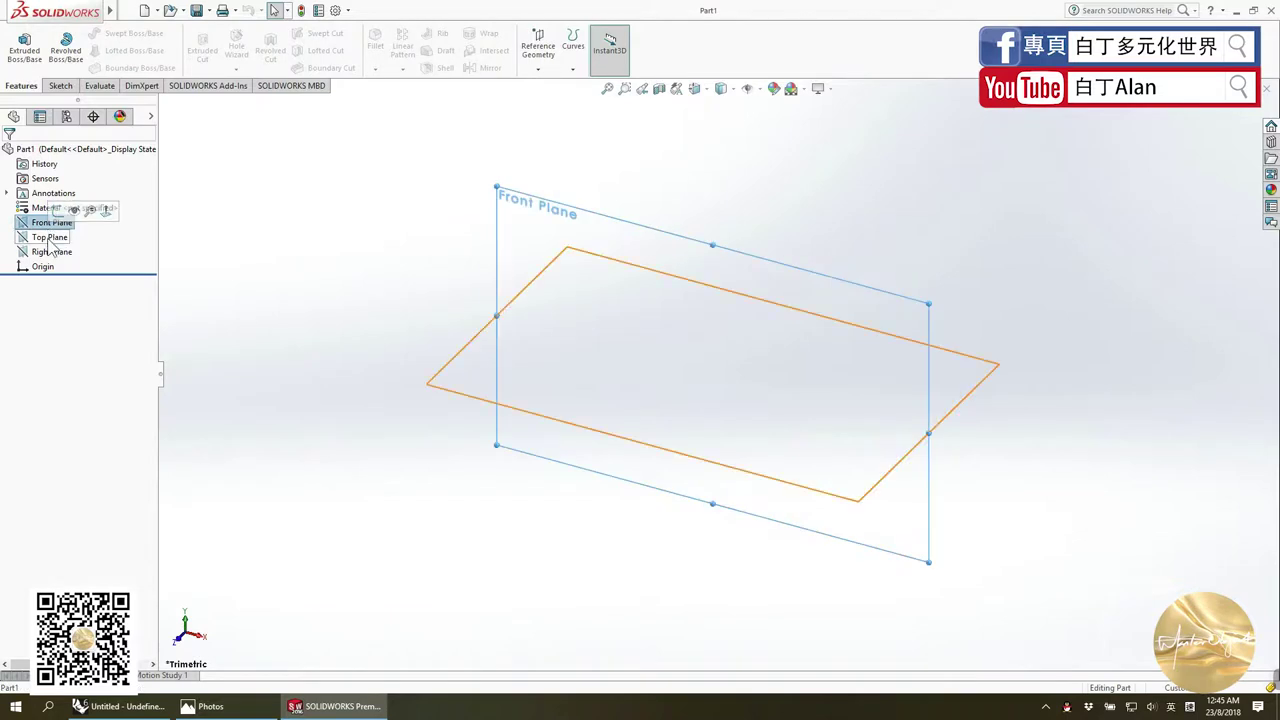
left_click(60, 85)
left_click(18, 45)
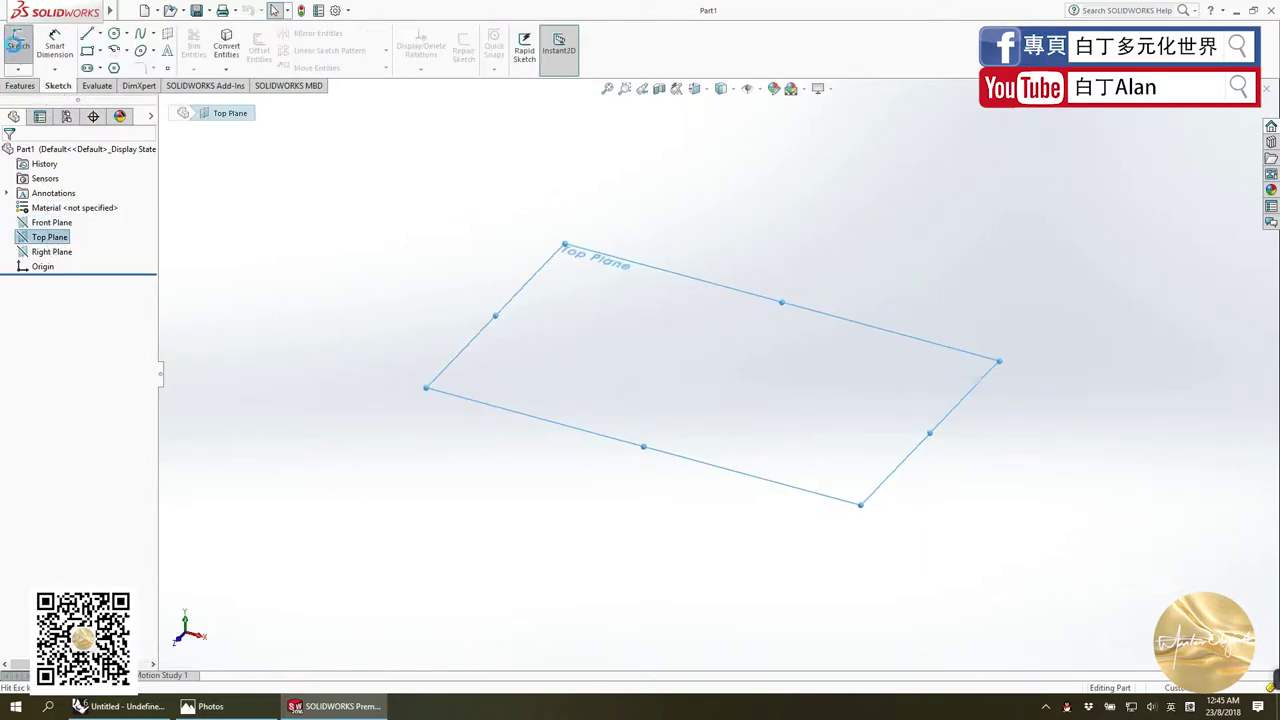
left_click(114, 33)
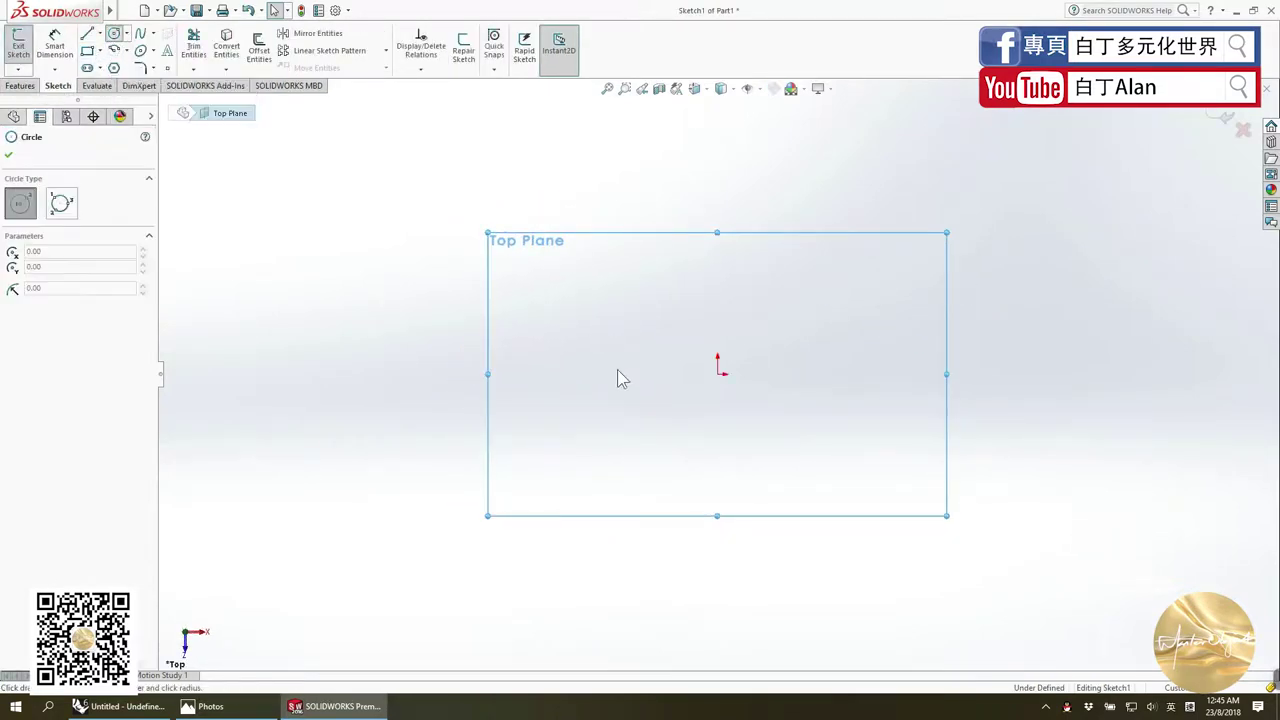
left_click(638, 374)
left_click(672, 376)
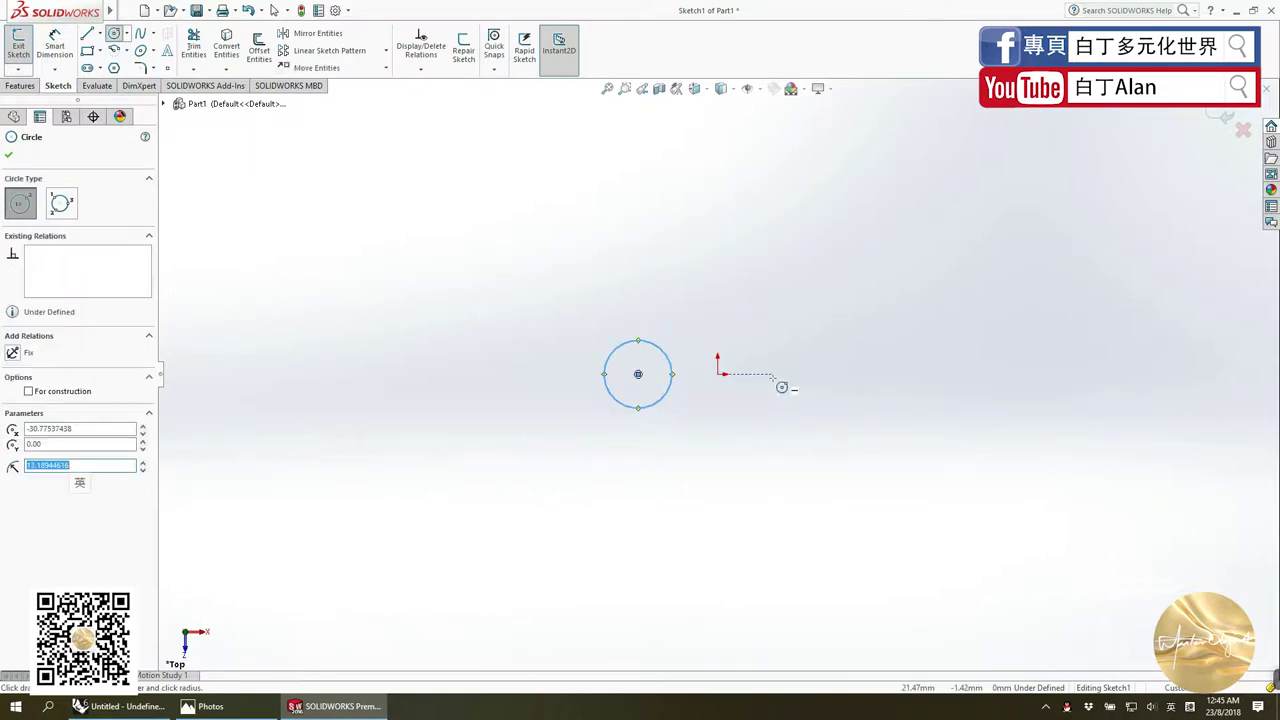
left_click(740, 374)
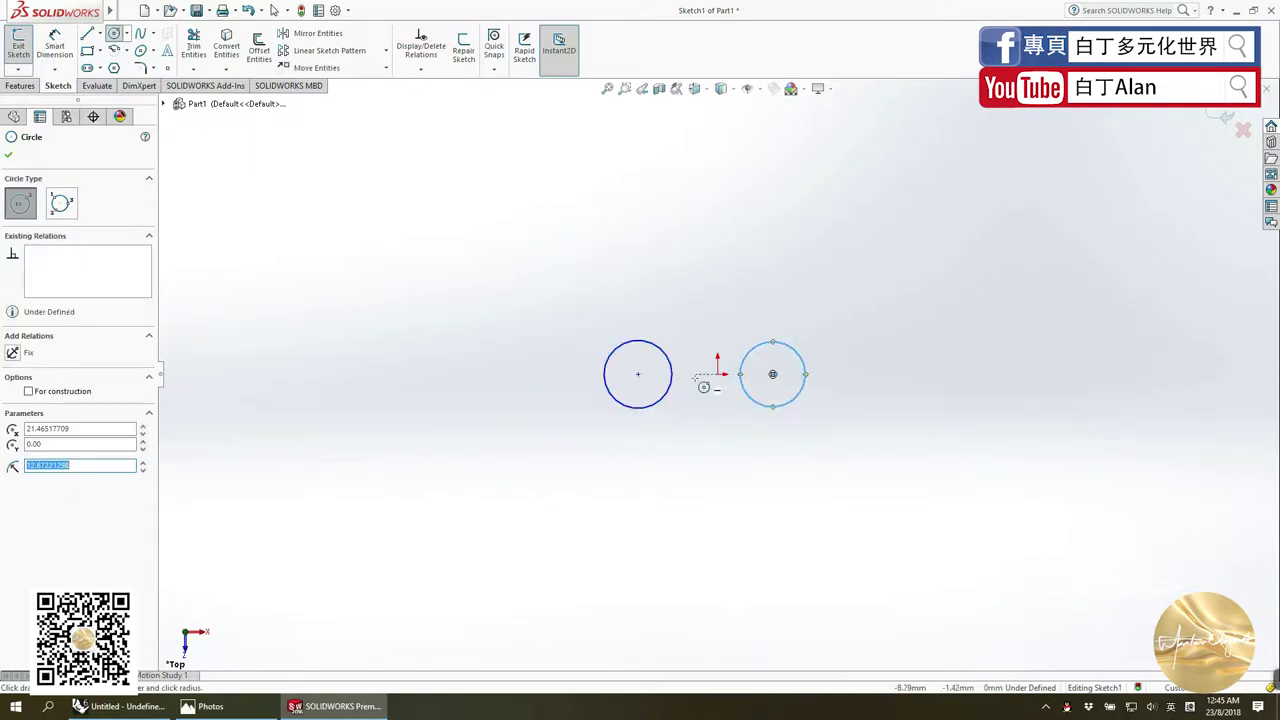
left_click(694, 374)
left_click(759, 374)
Step: Power Trim the inner arcs and extrude the cloud outline 10 mm as Boss-Extrude1
left_click(193, 45)
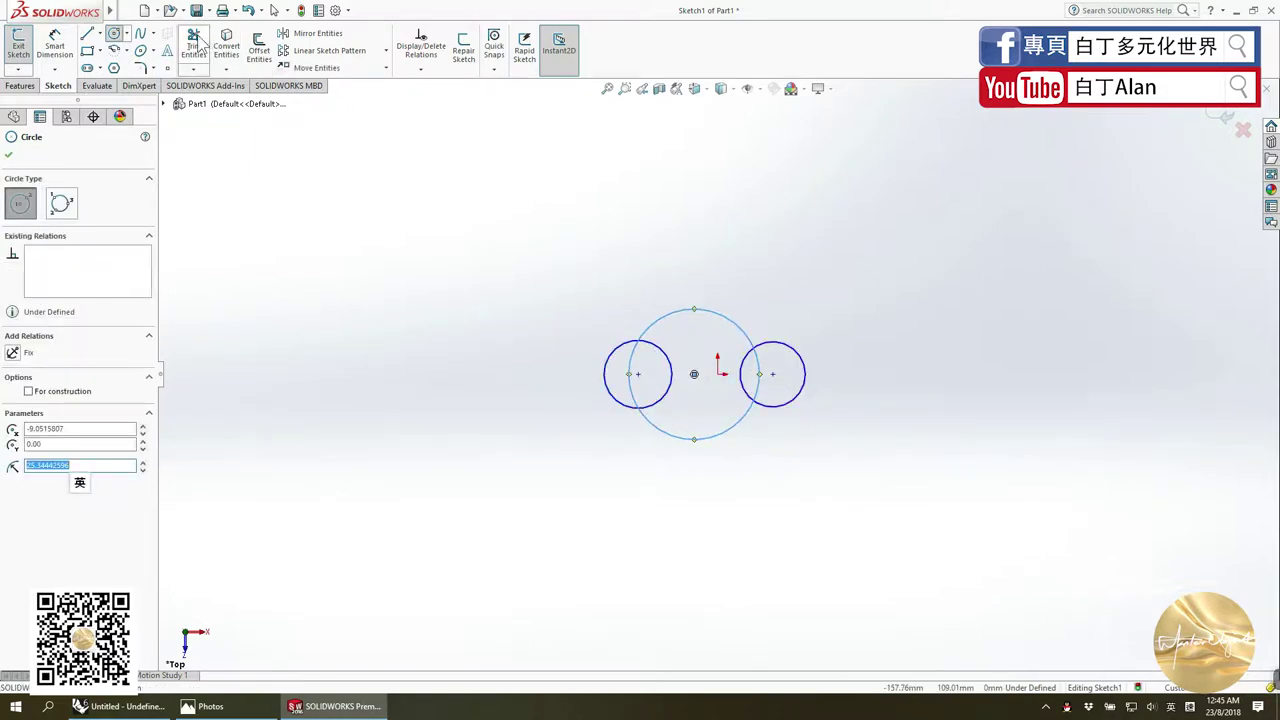
mouse_move(658, 383)
left_mouse_down()
mouse_move(625, 366)
mouse_move(779, 375)
left_mouse_up()
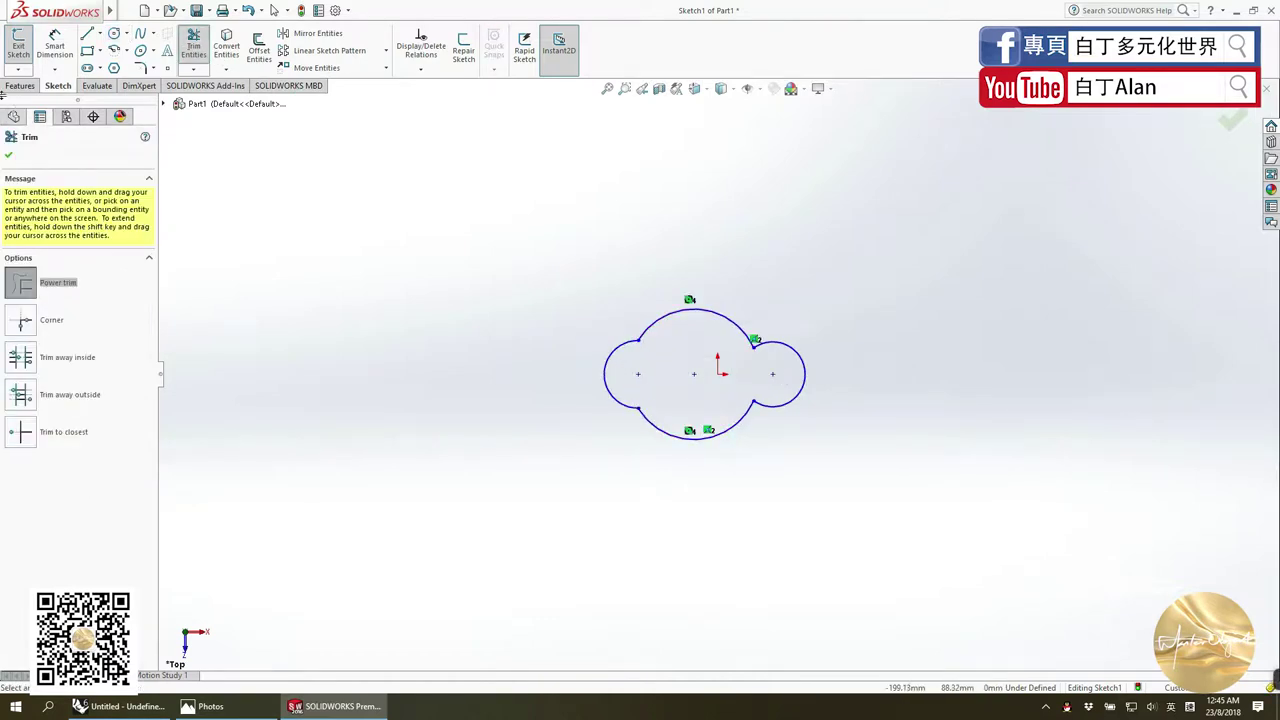
left_click(20, 86)
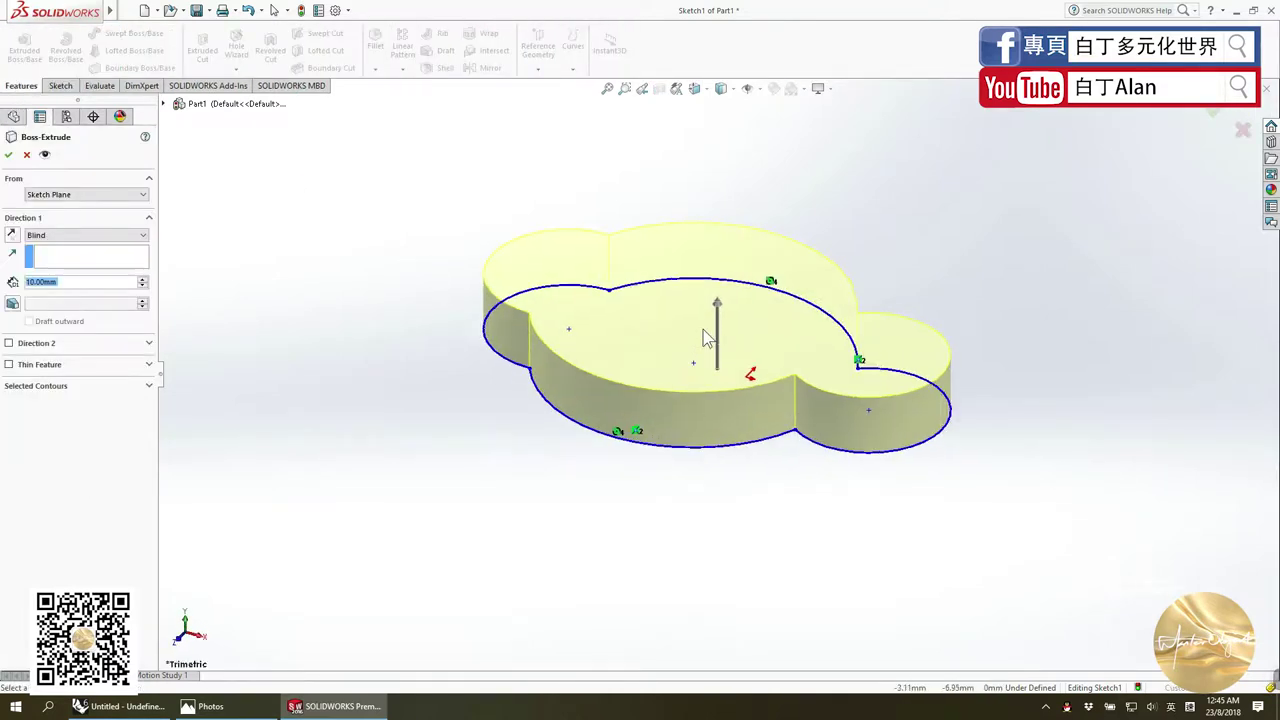
key("Return")
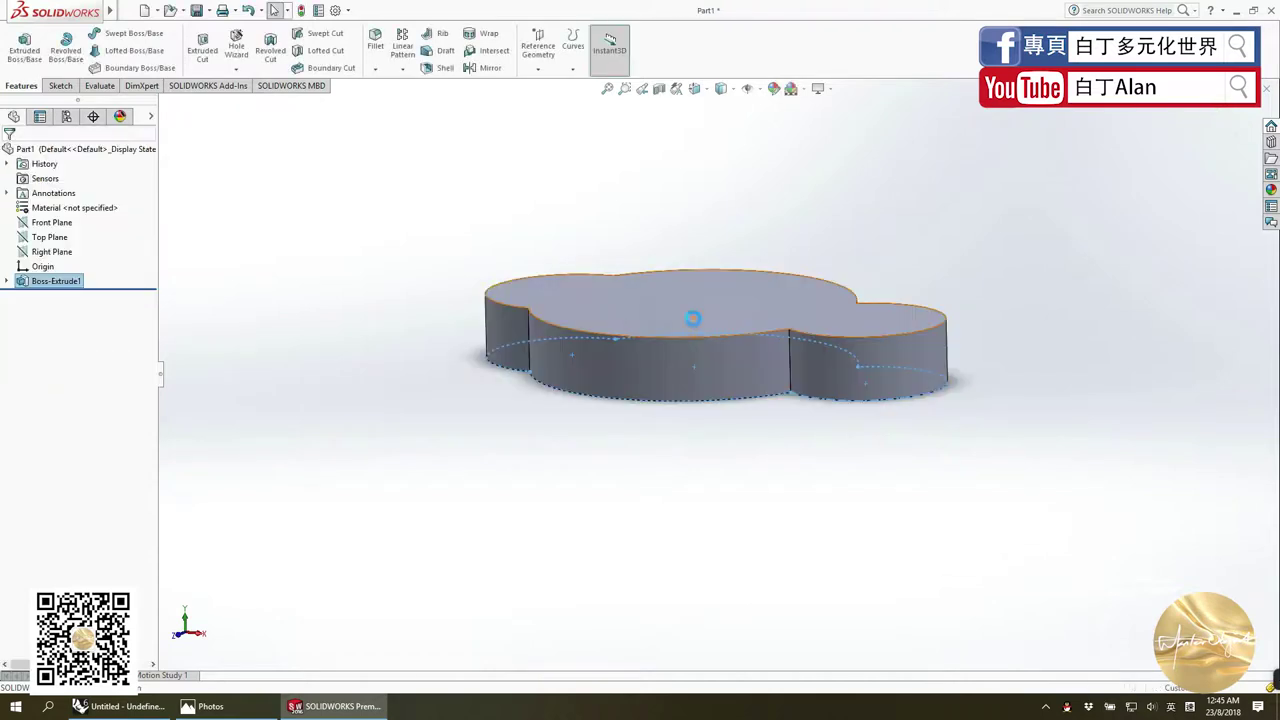
Step: Select and orbit the closed cloud solid, briefly view thumbnail.png in Photos, then return to Rhino
left_click(120, 706)
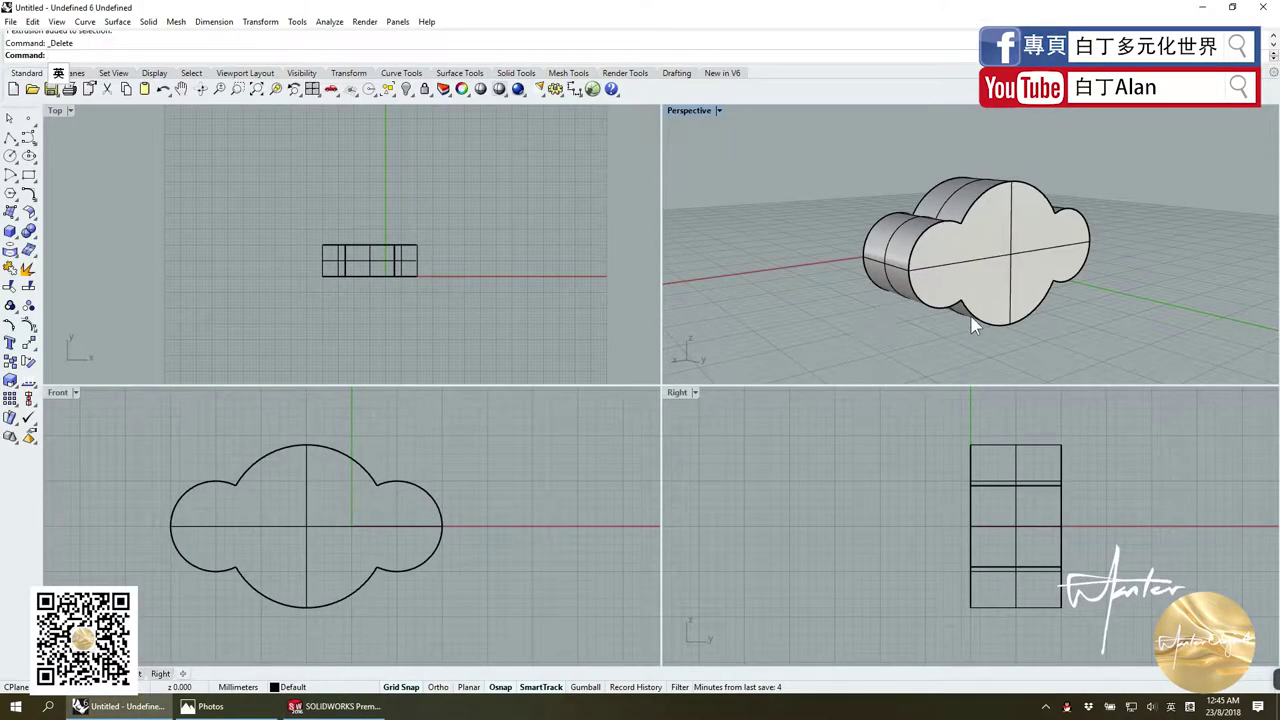
left_click(998, 281)
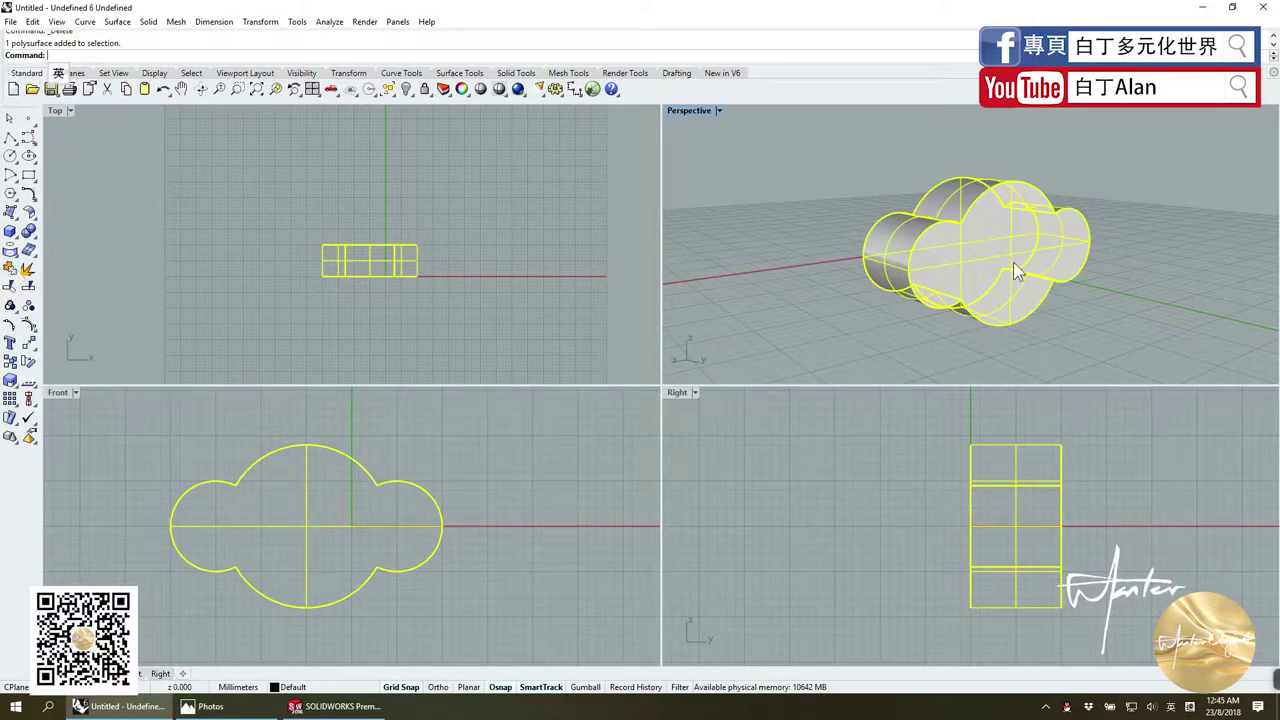
left_click(1112, 312)
right_click_drag(1112, 312, 843, 222)
left_click(843, 222)
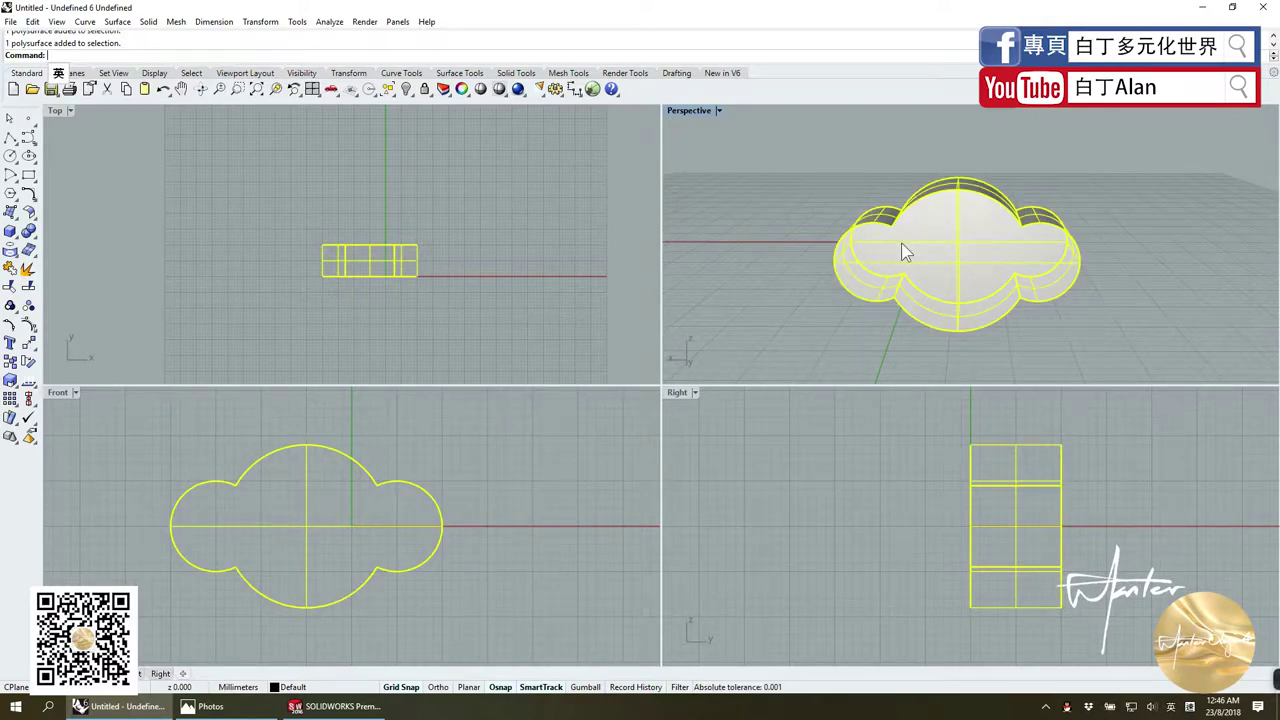
right_click_drag(888, 260, 938, 250)
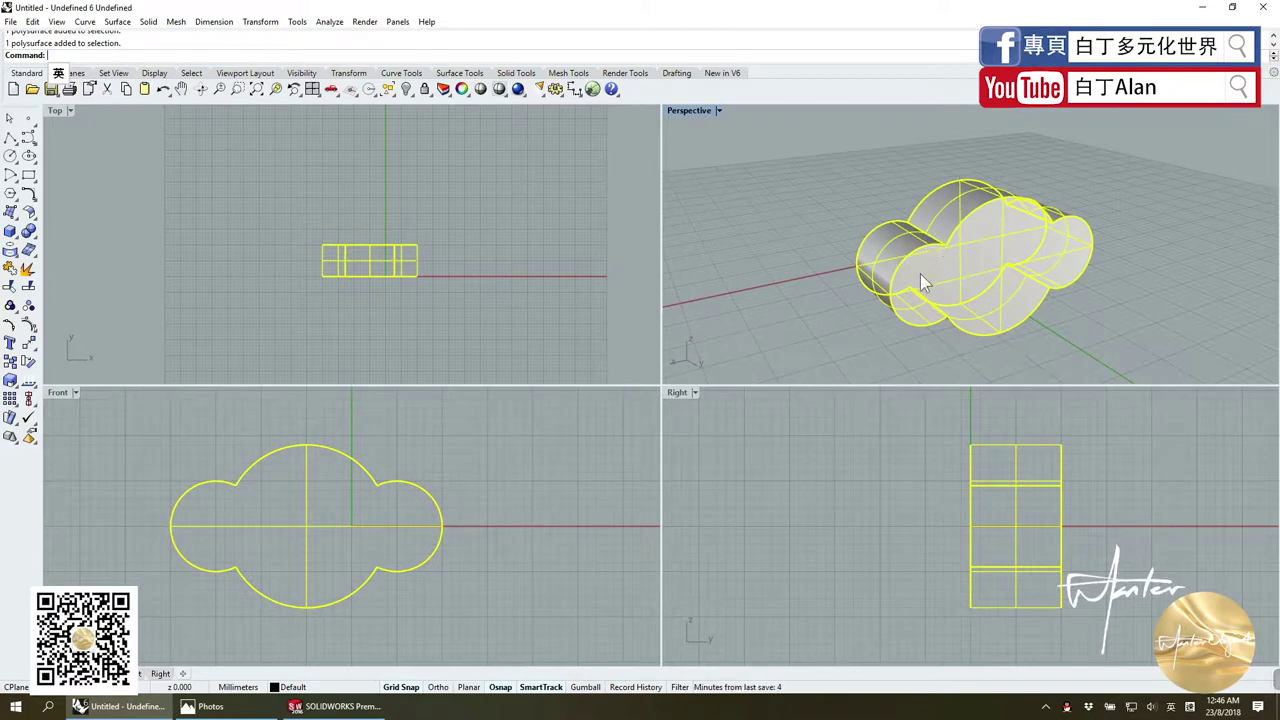
left_click(210, 706)
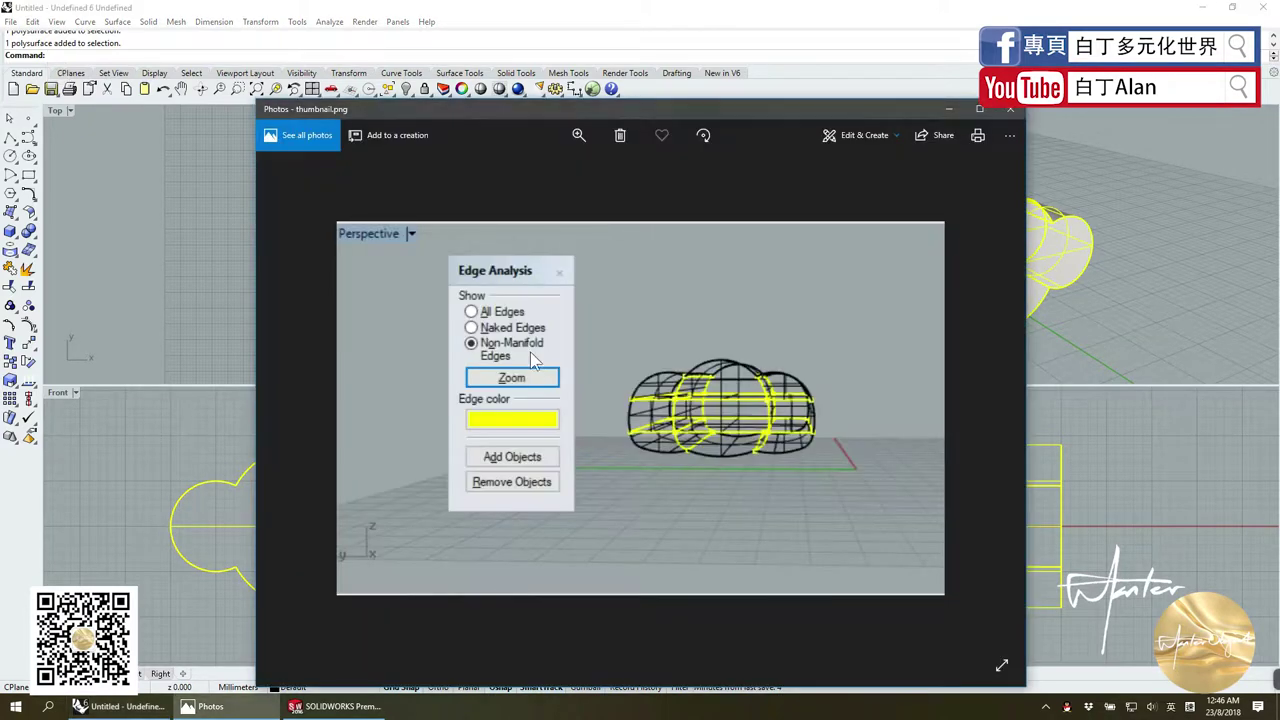
left_click(1116, 222)
Step: Start a five-point freeform curve near the cloud solid, then cancel it
left_click(28, 137)
left_click(569, 481)
left_click(514, 454)
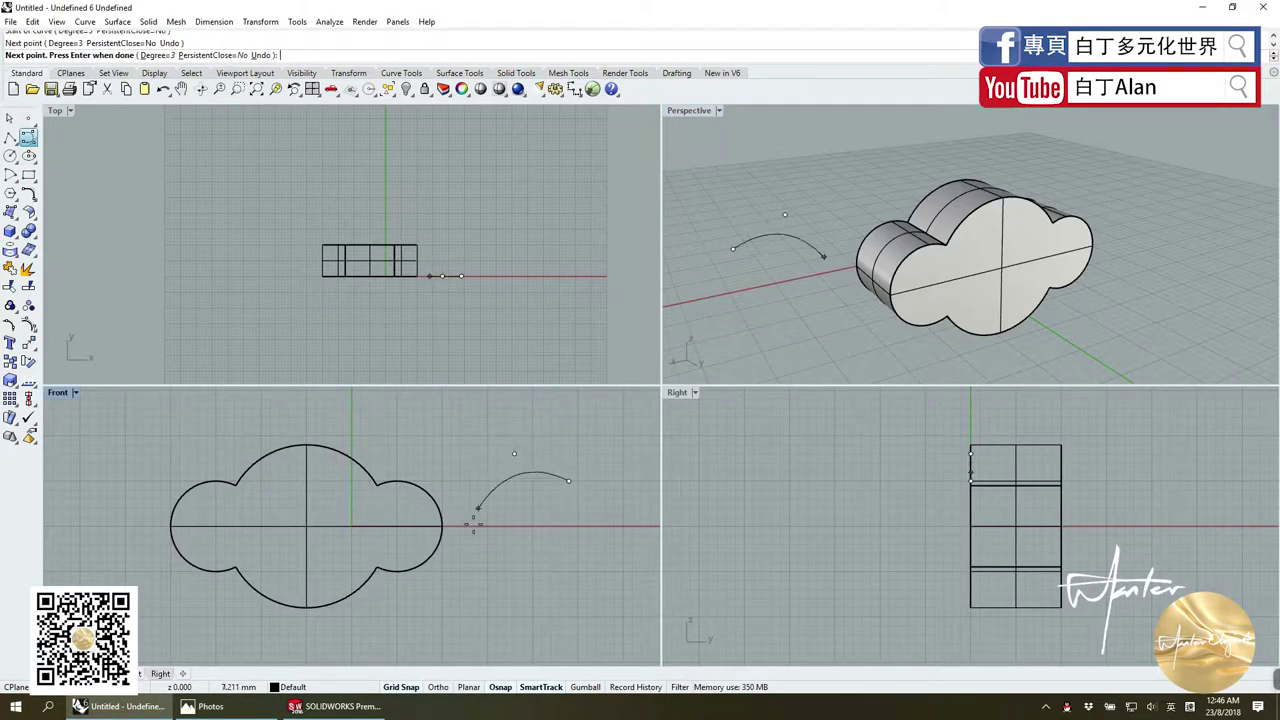
left_click(478, 552)
left_click(541, 606)
left_click(569, 561)
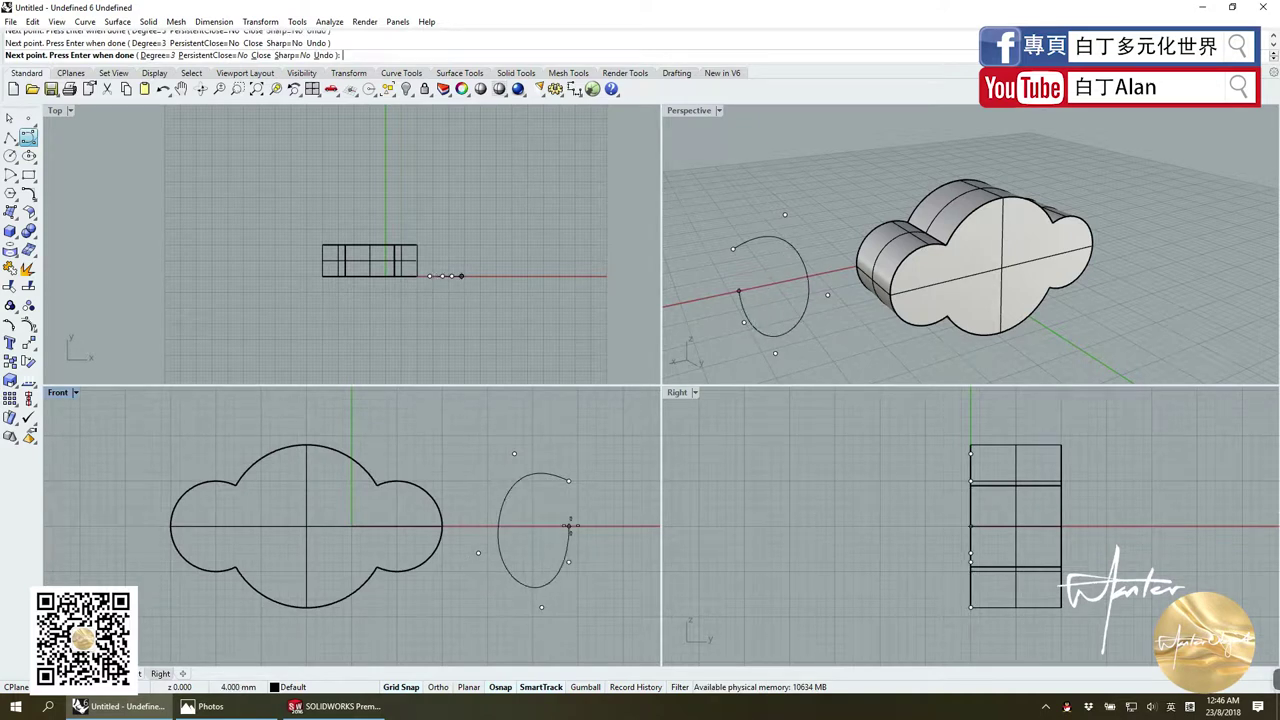
key("Escape")
Step: Draw the first circle beside the cloud solid
left_click(10, 156)
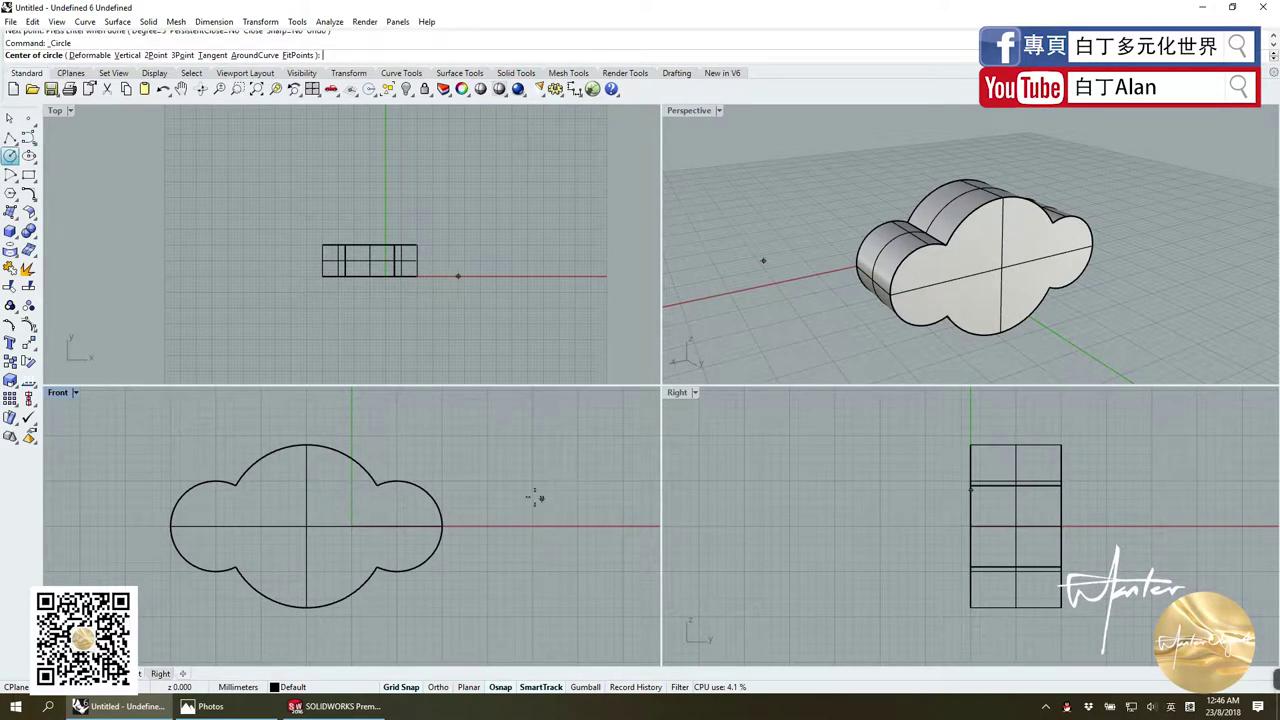
left_click(520, 495)
left_click(568, 497)
scroll(480, 500, "up", 3)
scroll(307, 517, "down", 4)
scroll(307, 517, "down", 2)
Step: Add a right circle and a middle circle overlapping both neighbours
key("Return")
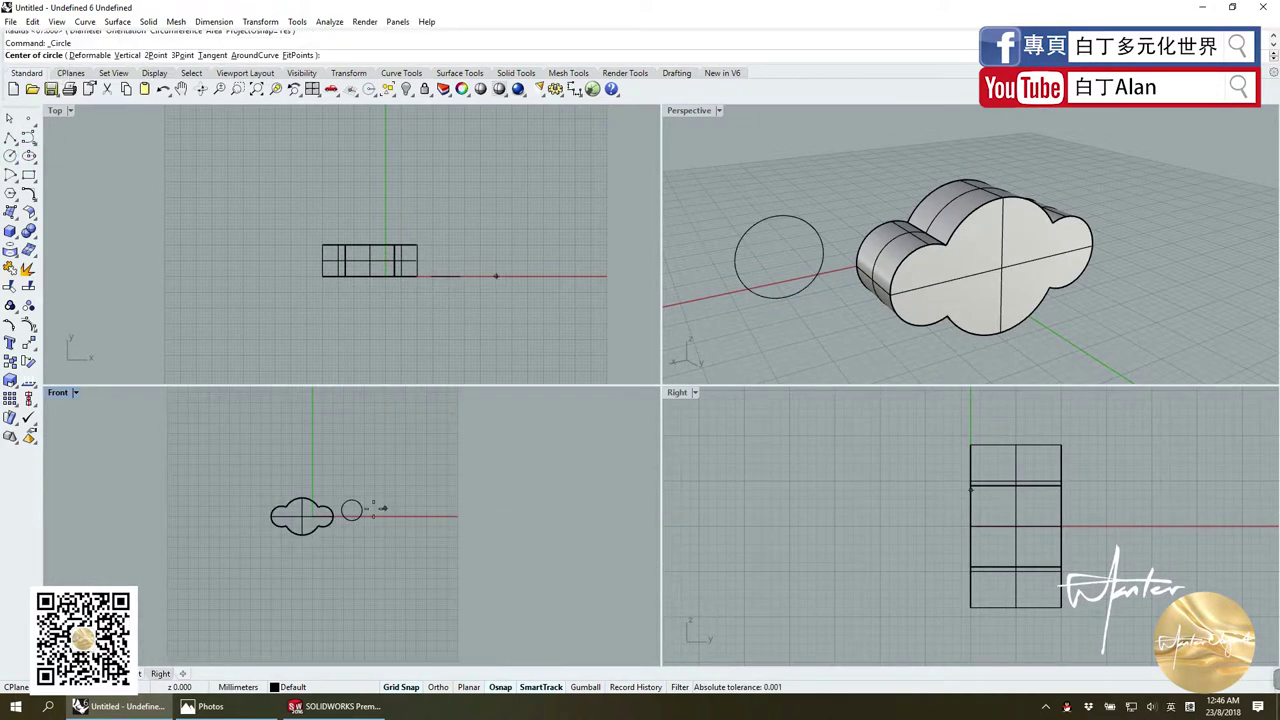
scroll(400, 505, "down", 2)
scroll(410, 505, "up", 3)
left_click(402, 471)
left_click(432, 500)
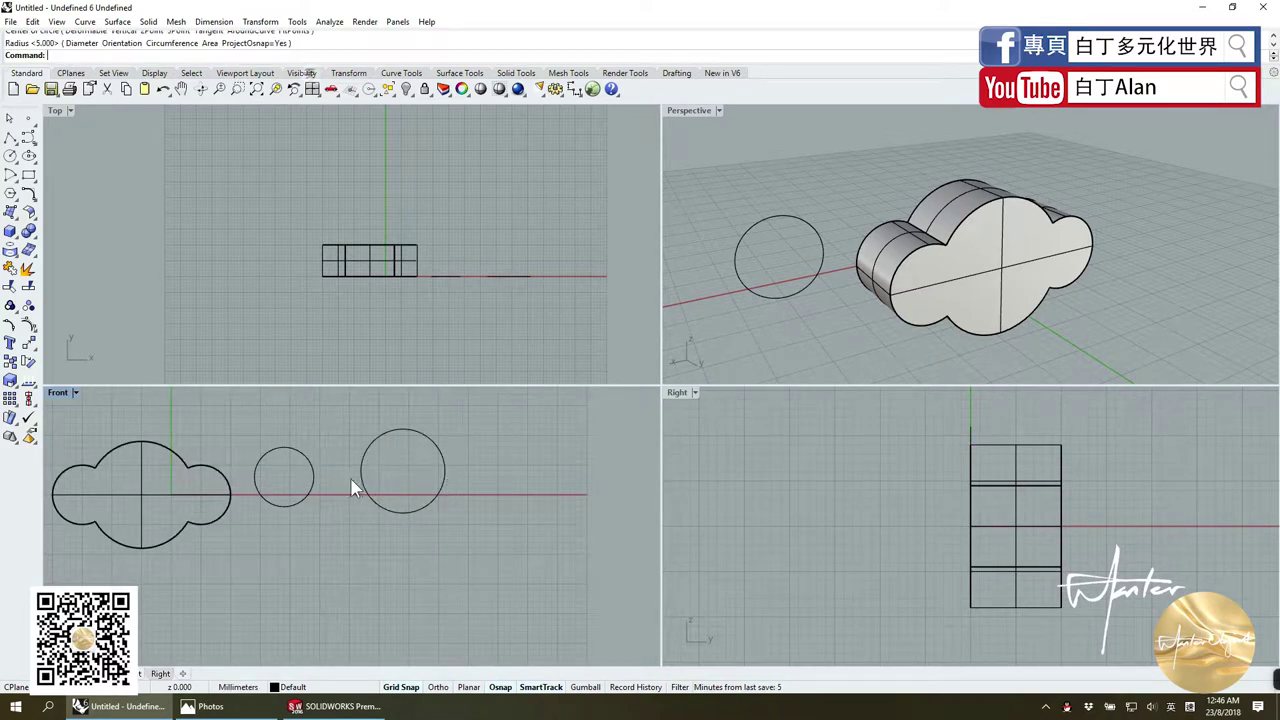
key("Return")
left_click(337, 471)
left_click(361, 443)
Step: Split the first circle using the small neighbouring circle as the cutter
left_click(363, 463)
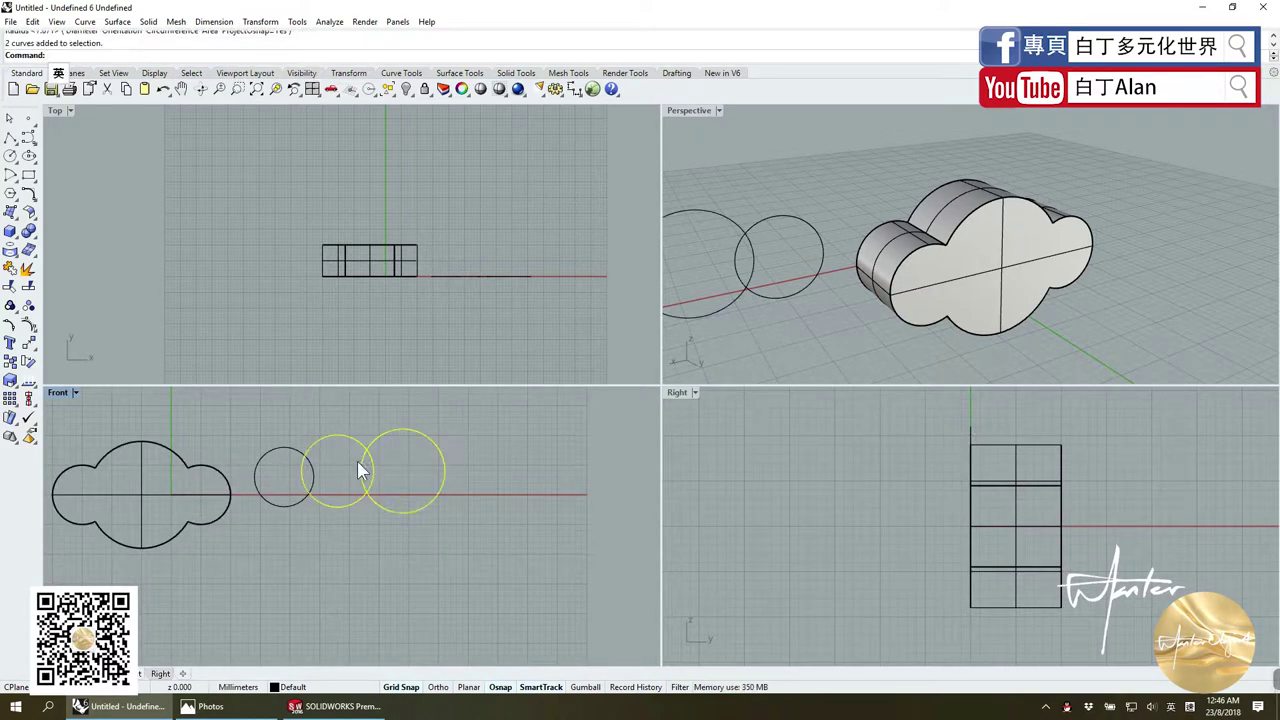
left_click(340, 436, "shift")
left_click(29, 287)
left_click(313, 479)
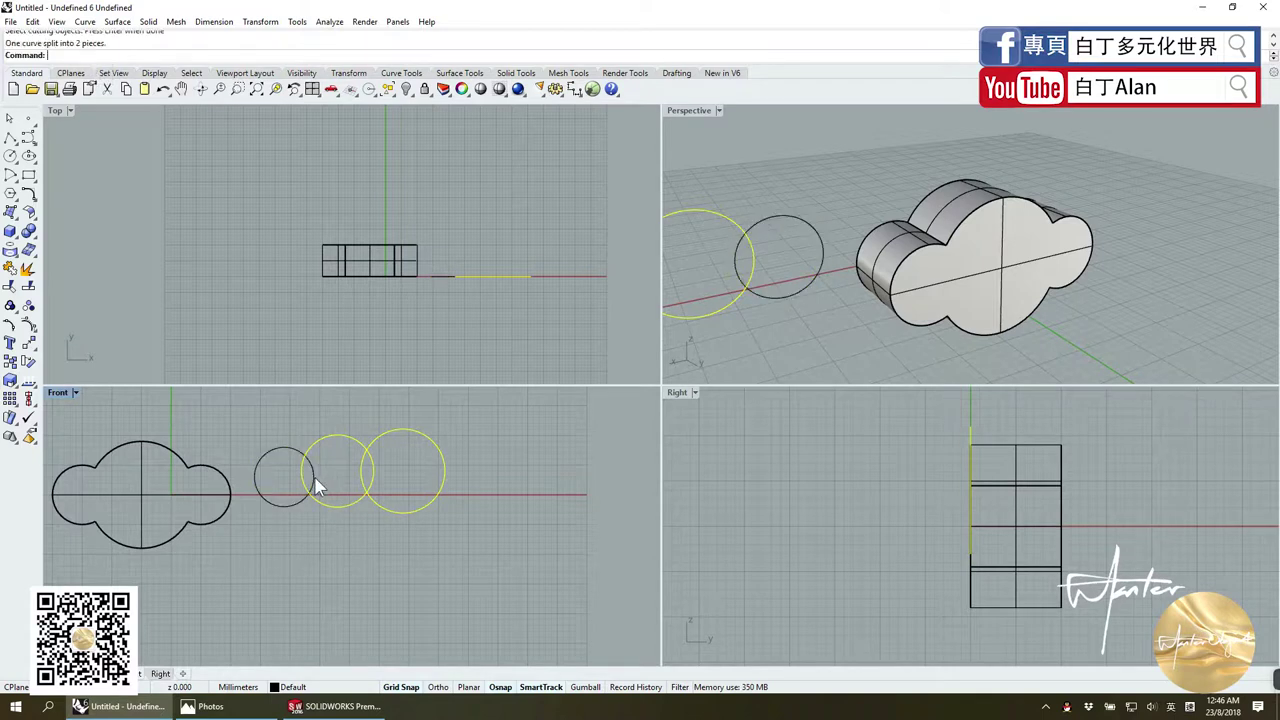
key("Return")
Step: Split the middle circle using the right circle as the cutter
left_click(322, 476)
key("Return")
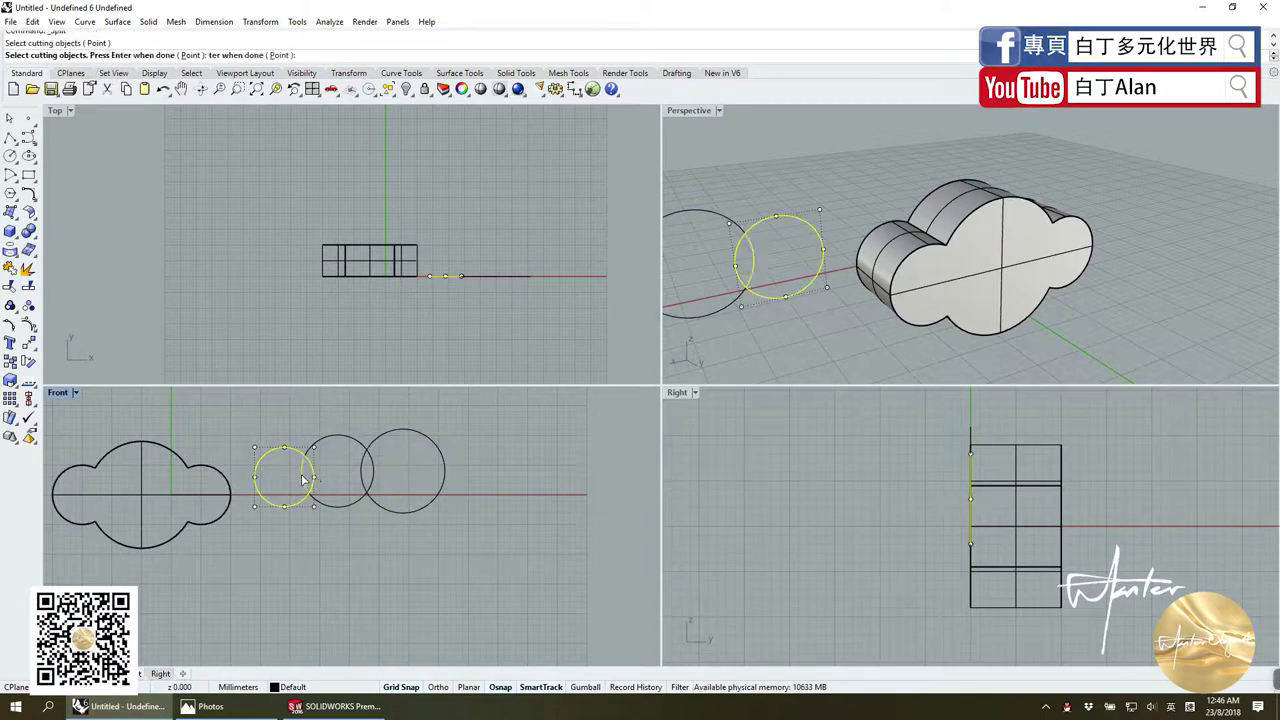
left_click(376, 479)
key("Return")
left_click(376, 479)
key("Return")
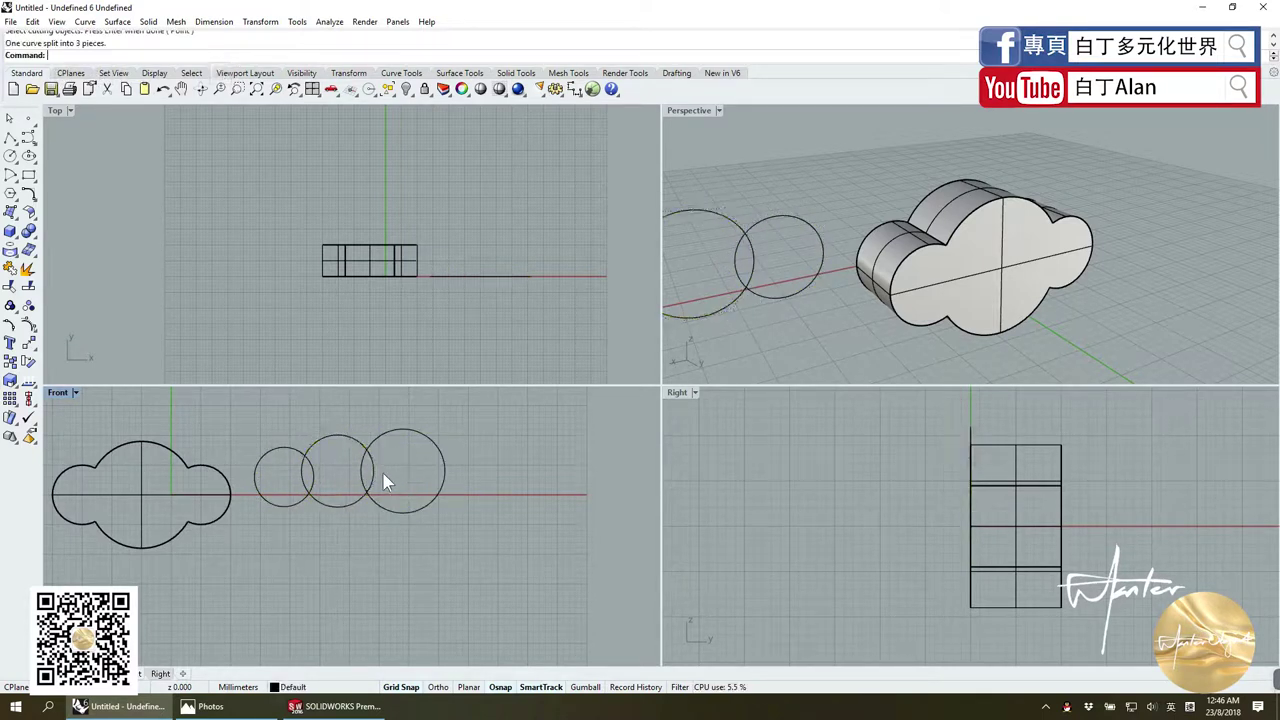
Step: Split the right circle against its neighbours and window-select the two inner overlap arcs
left_click(363, 478)
key("Return")
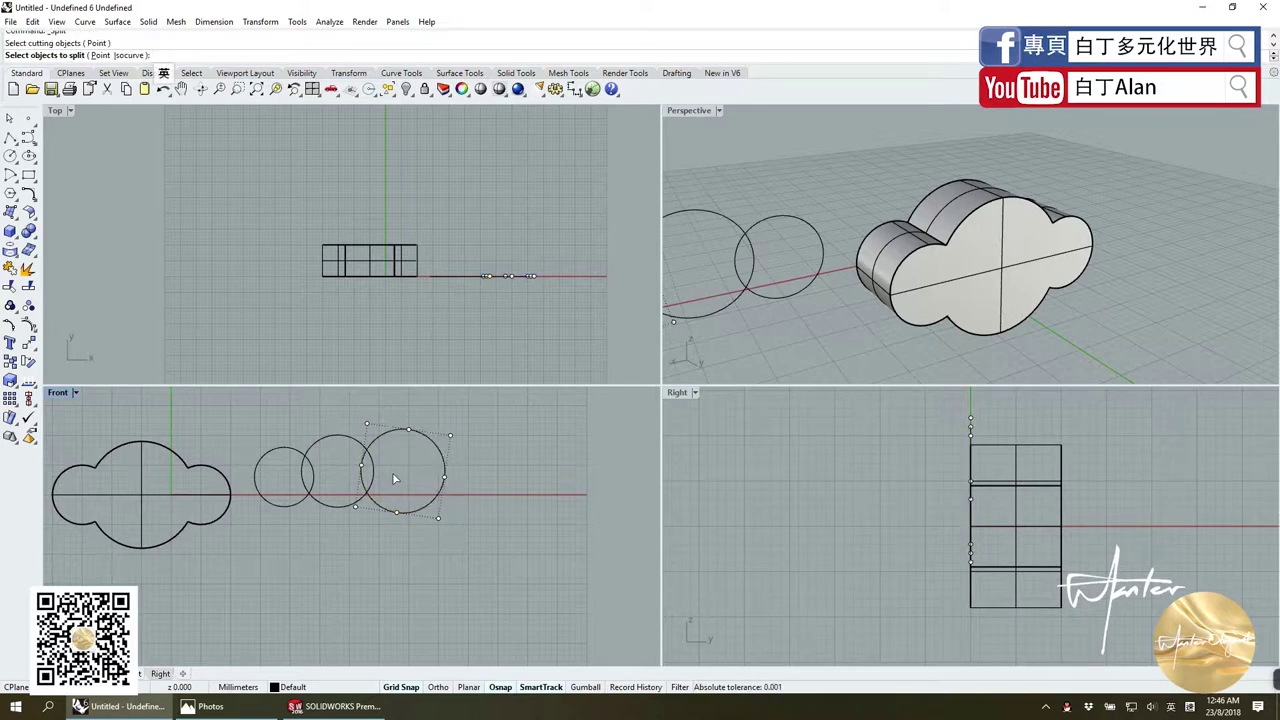
left_click_drag(382, 471, 283, 480)
key("Return")
left_click(369, 479)
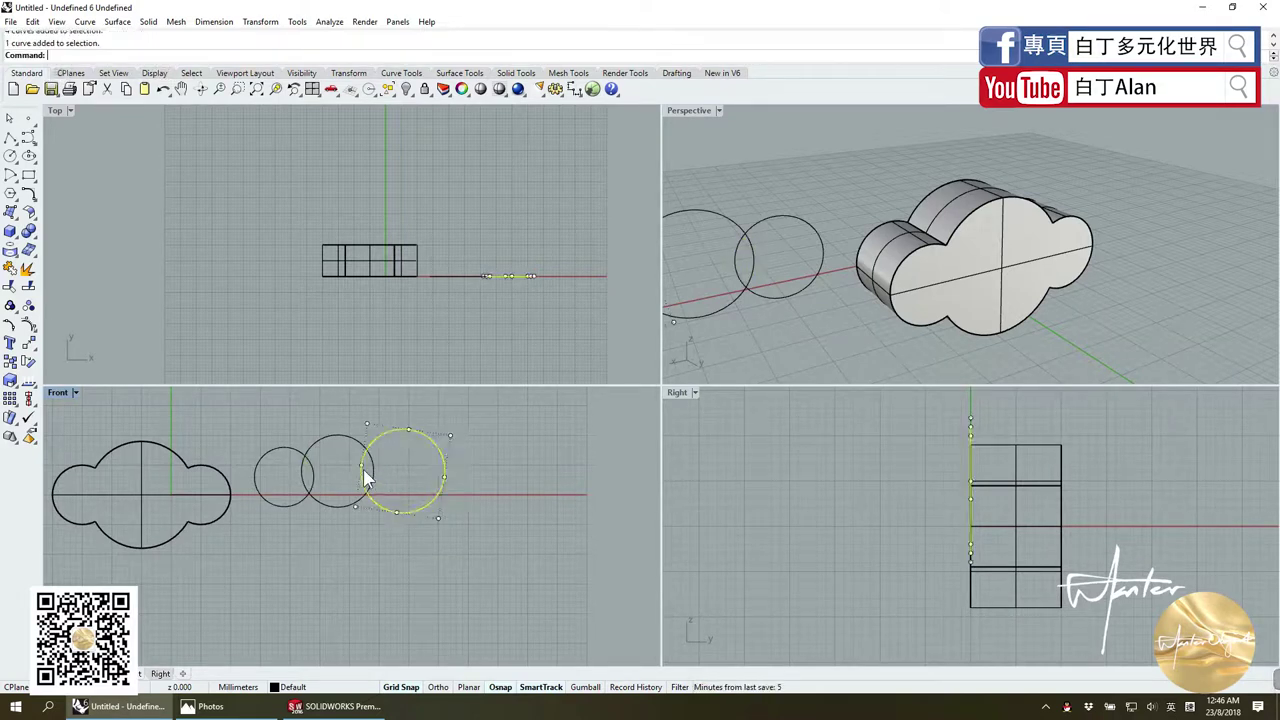
key("Return")
key("Escape")
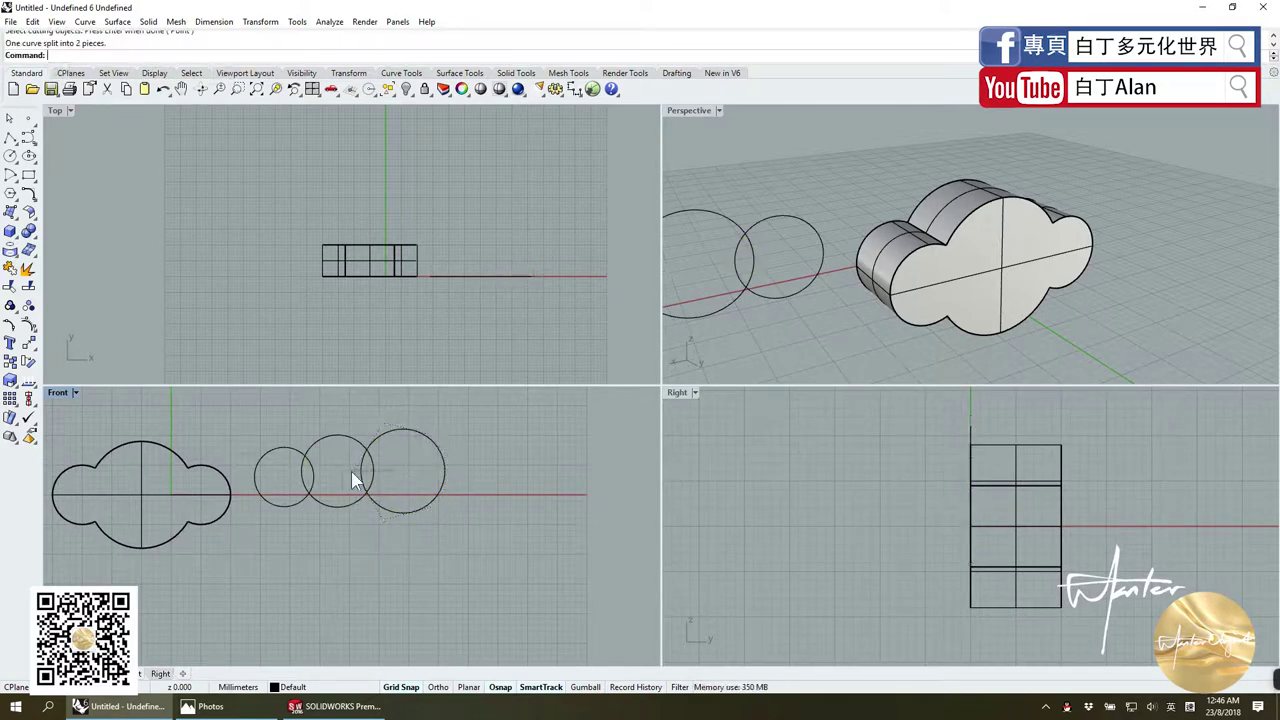
left_click_drag(296, 475, 289, 476)
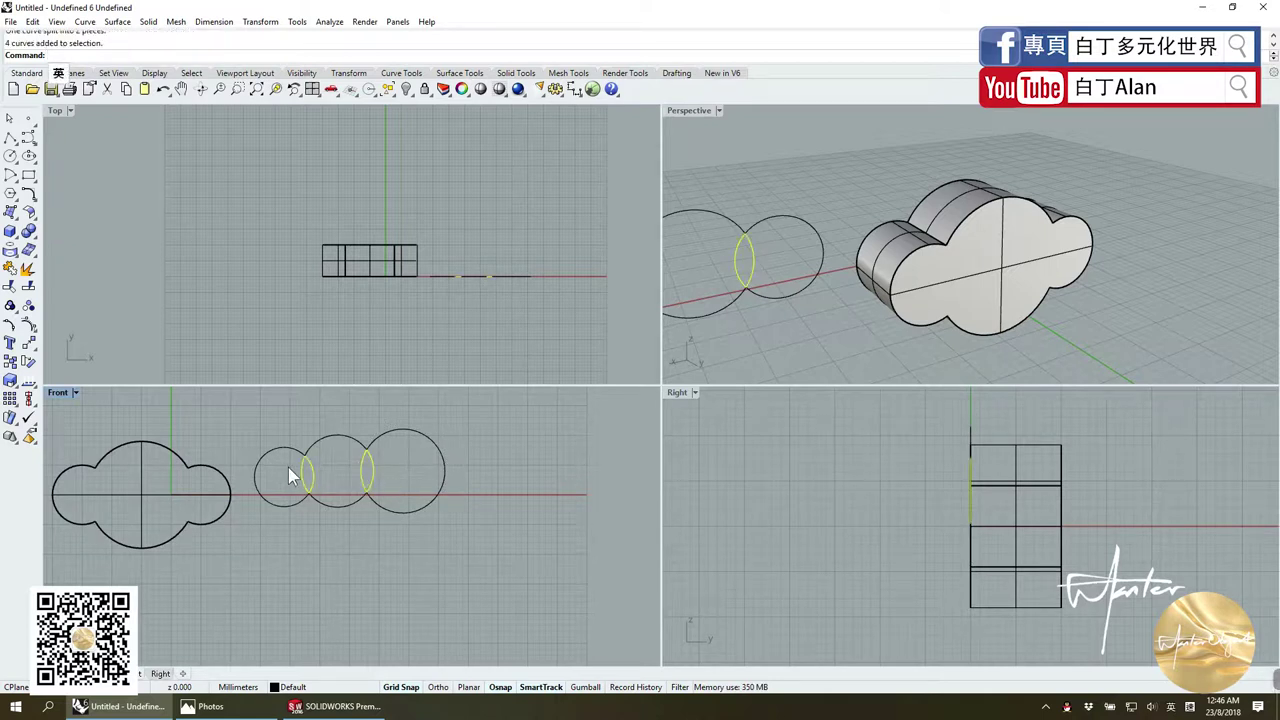
Step: Delete the inner arcs and join the remaining pieces into one closed cloud curve
key("Delete")
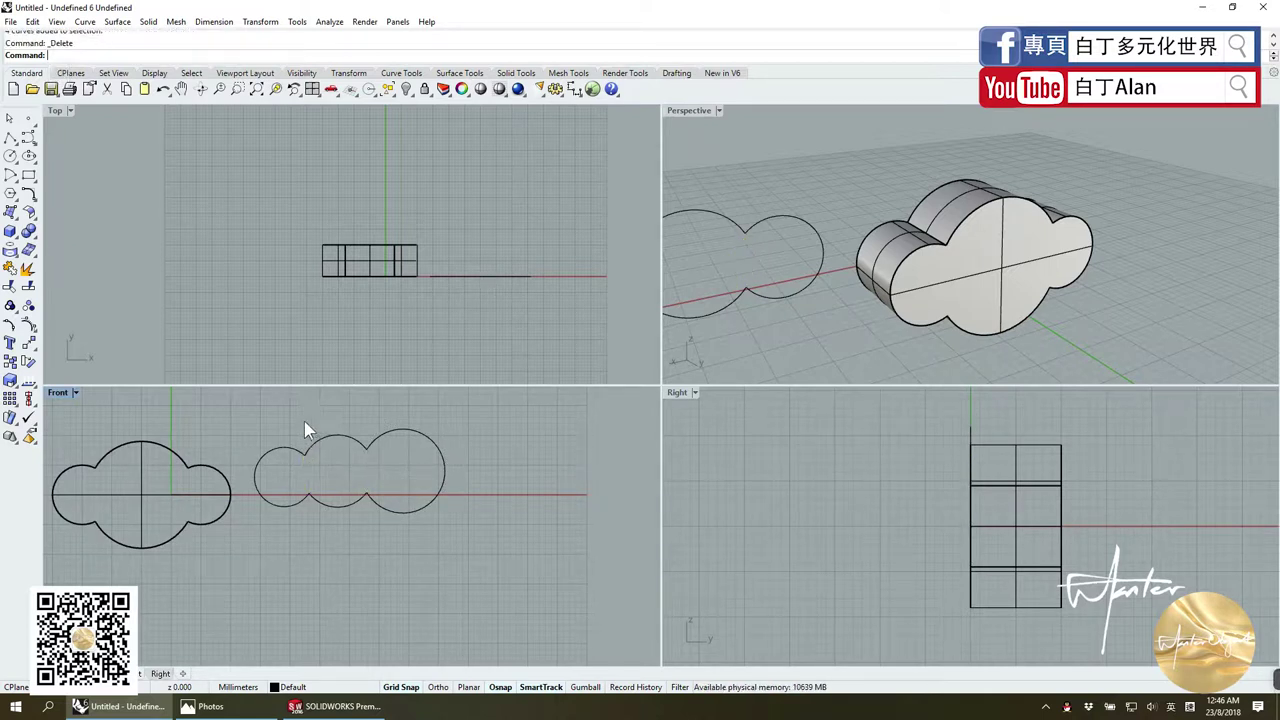
left_click_drag(248, 421, 546, 579)
left_click(10, 287)
Step: Extrude the closed cloud curve as a planar solid, redoing the extrusion after an undo
left_click(12, 232)
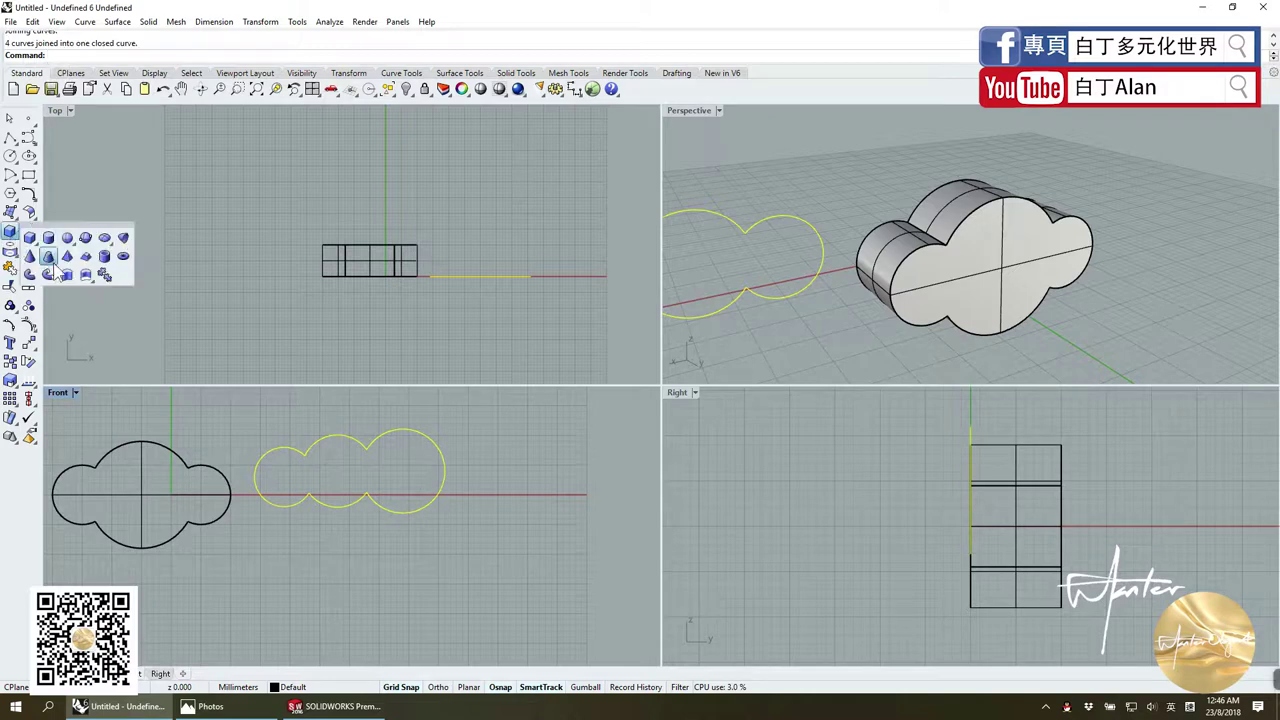
left_click(67, 275)
scroll(808, 325, "up", 3)
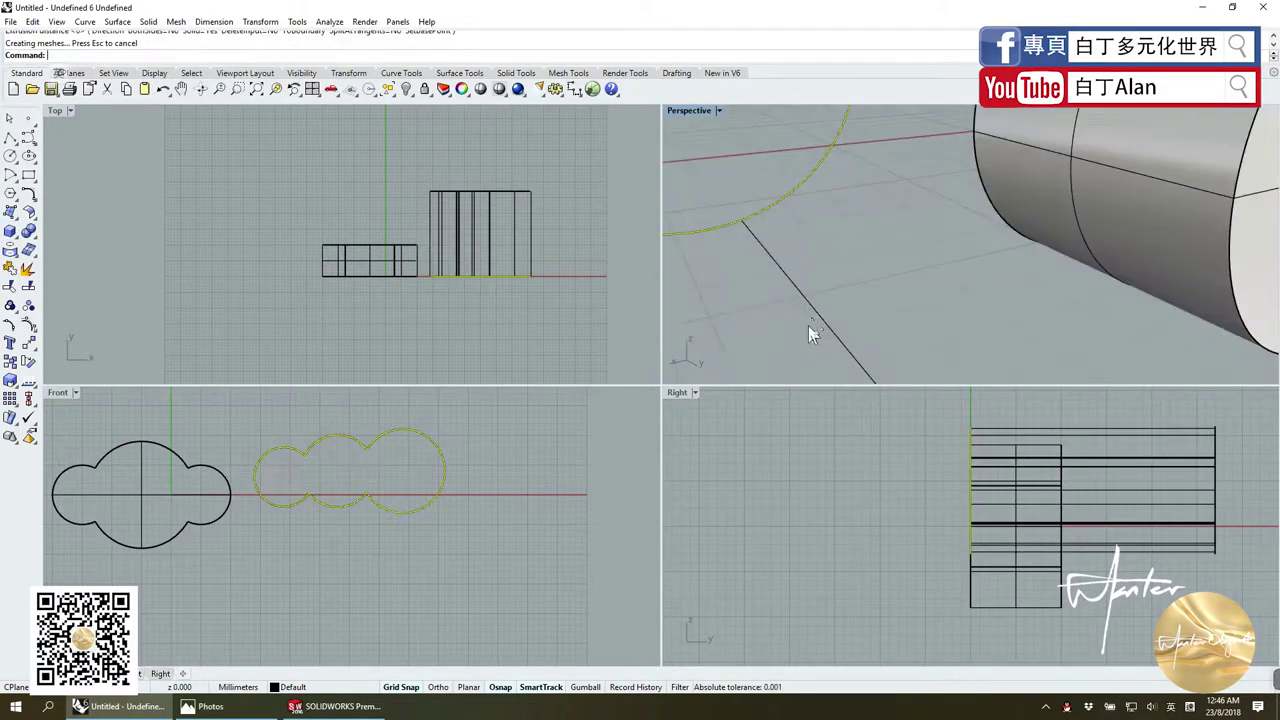
scroll(830, 318, "down", 5)
left_click(830, 318)
scroll(906, 344, "down", 3)
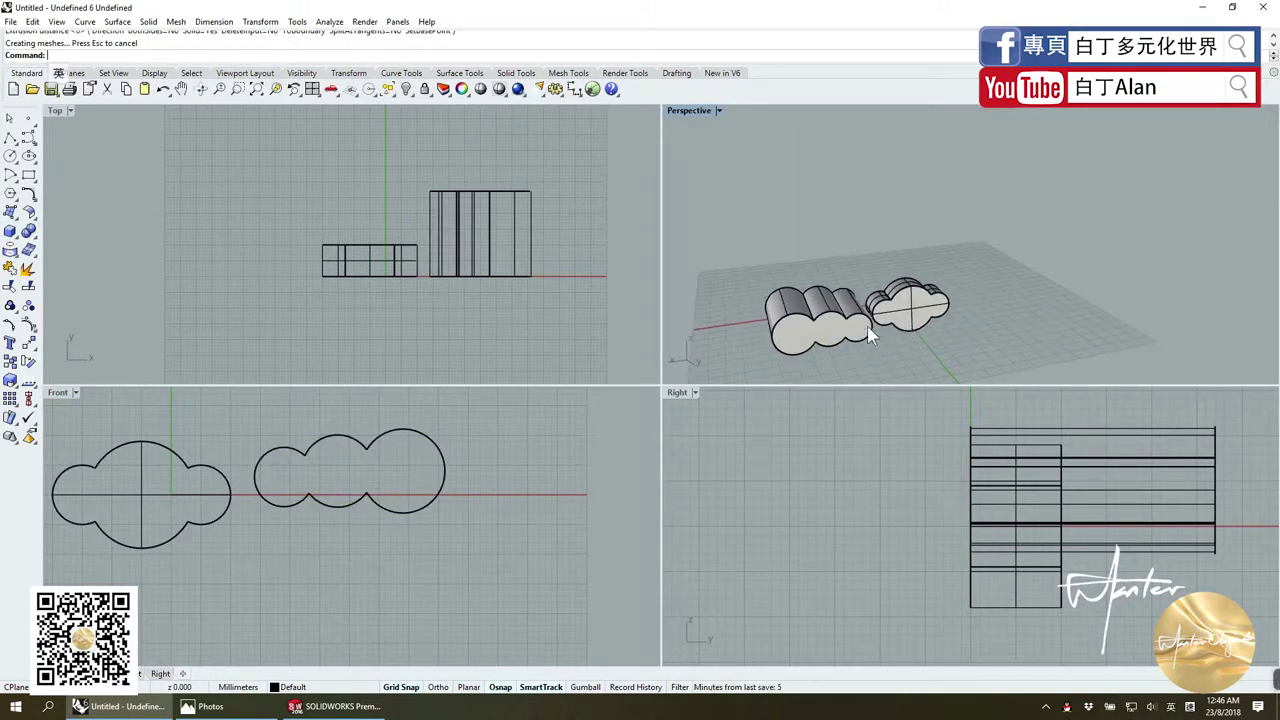
key("ctrl+z")
key("Return")
left_click(798, 298)
key("Return")
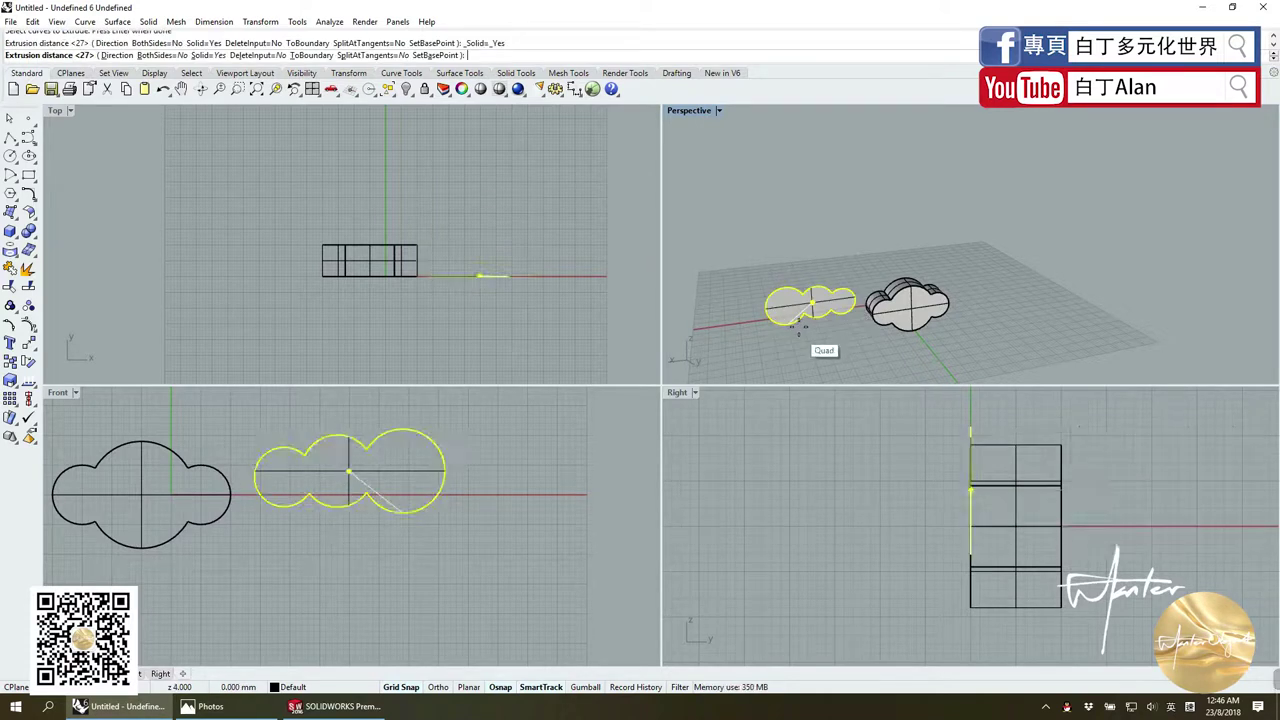
Step: Commit the extrusion as a second cloud solid and return to Rhino after viewing thumbnail.png
key("Return")
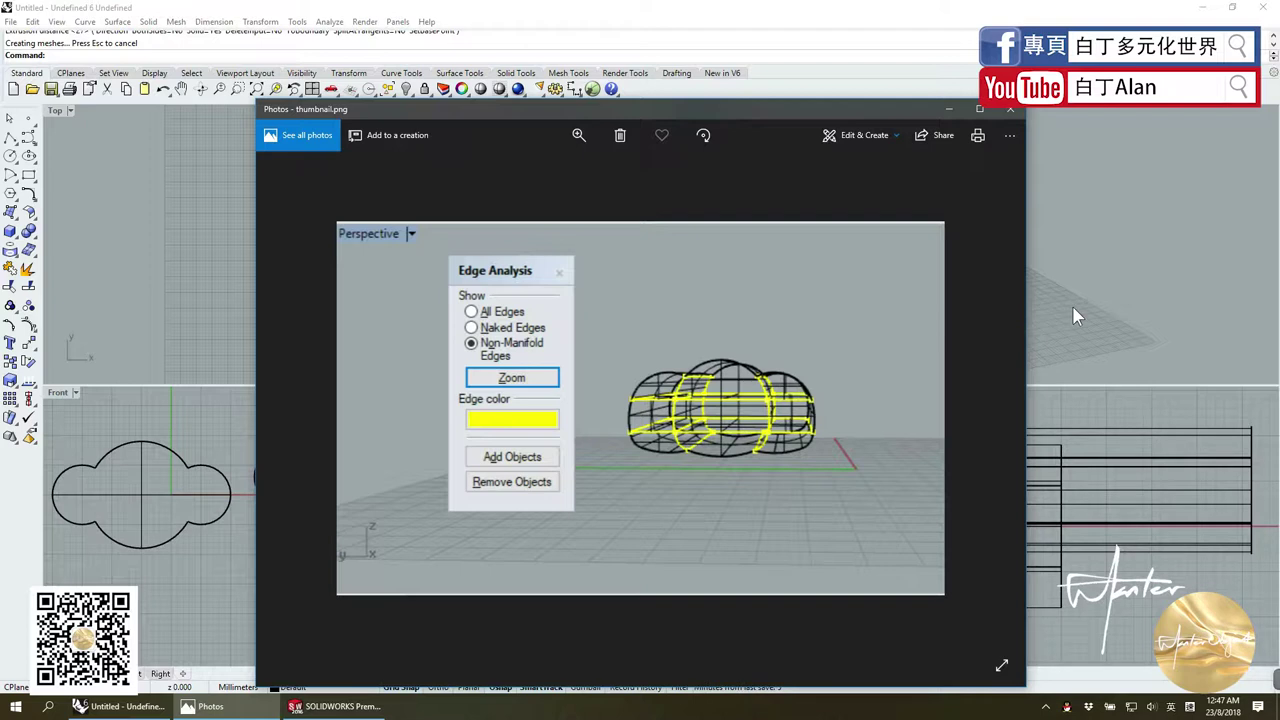
left_click(1073, 316)
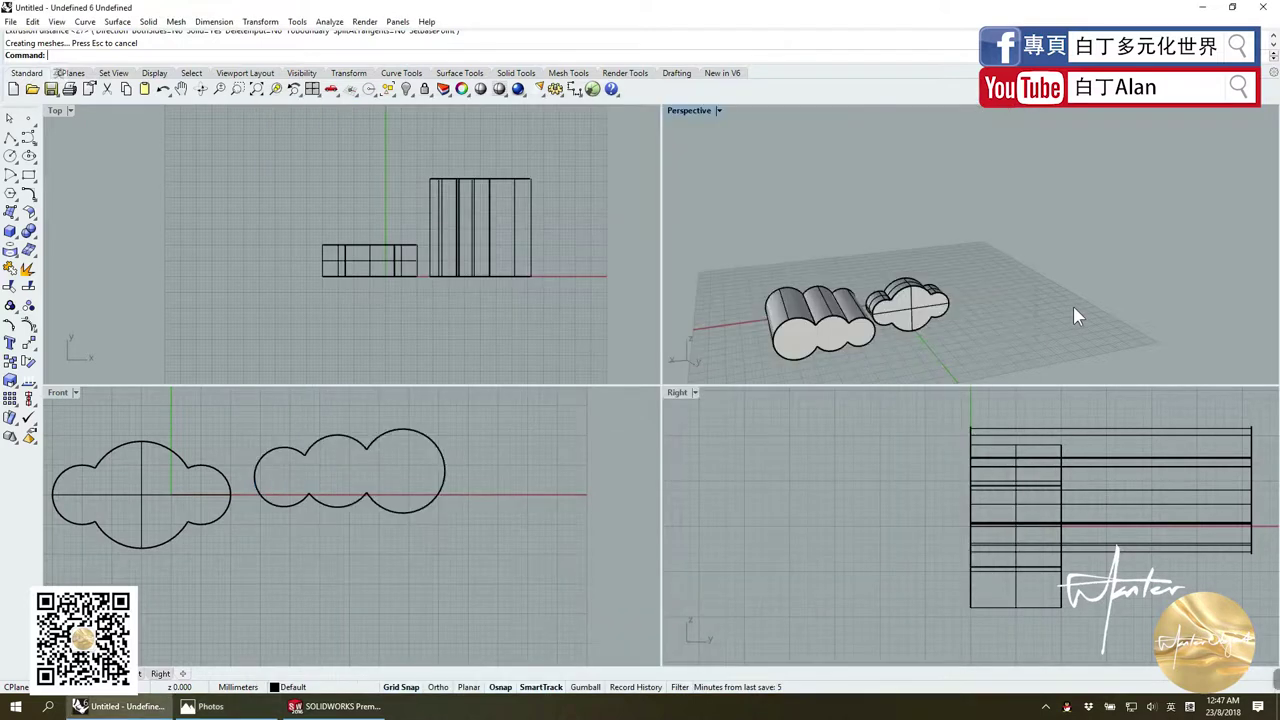
Step: Draw the outer box from two base corners and a height
left_click(10, 231)
left_click(222, 314)
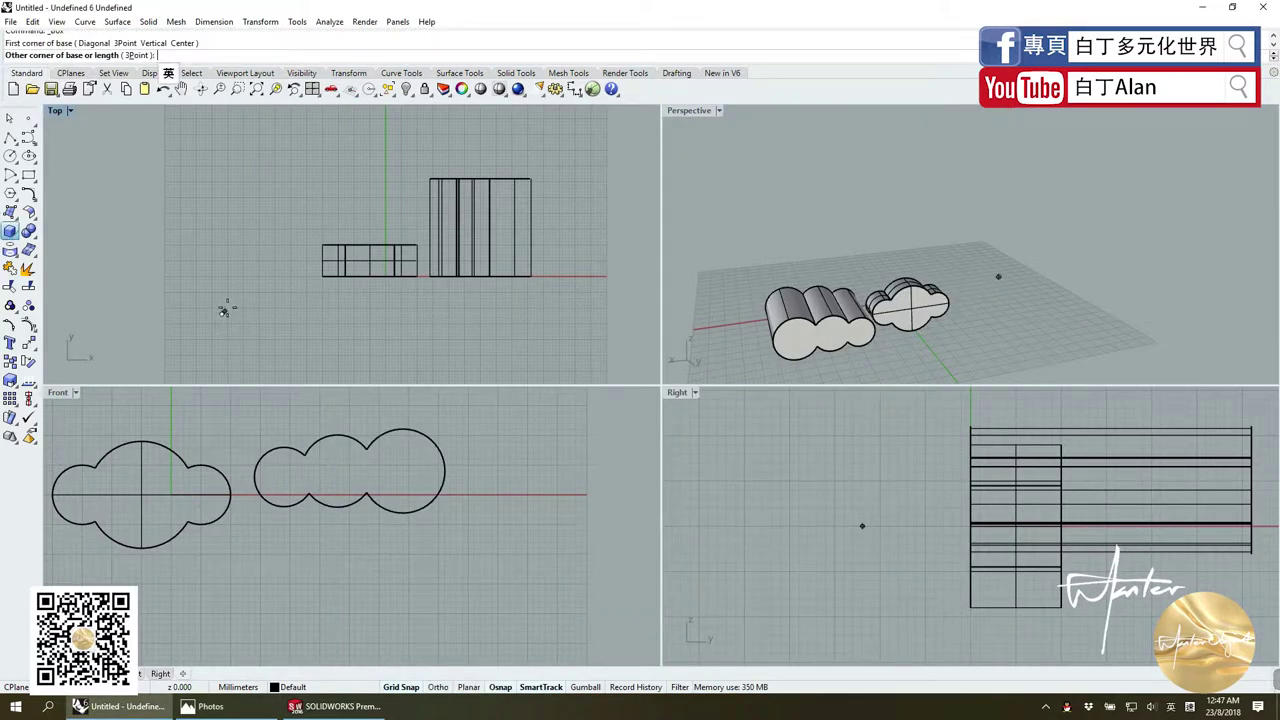
left_click(310, 222)
left_click(1025, 264)
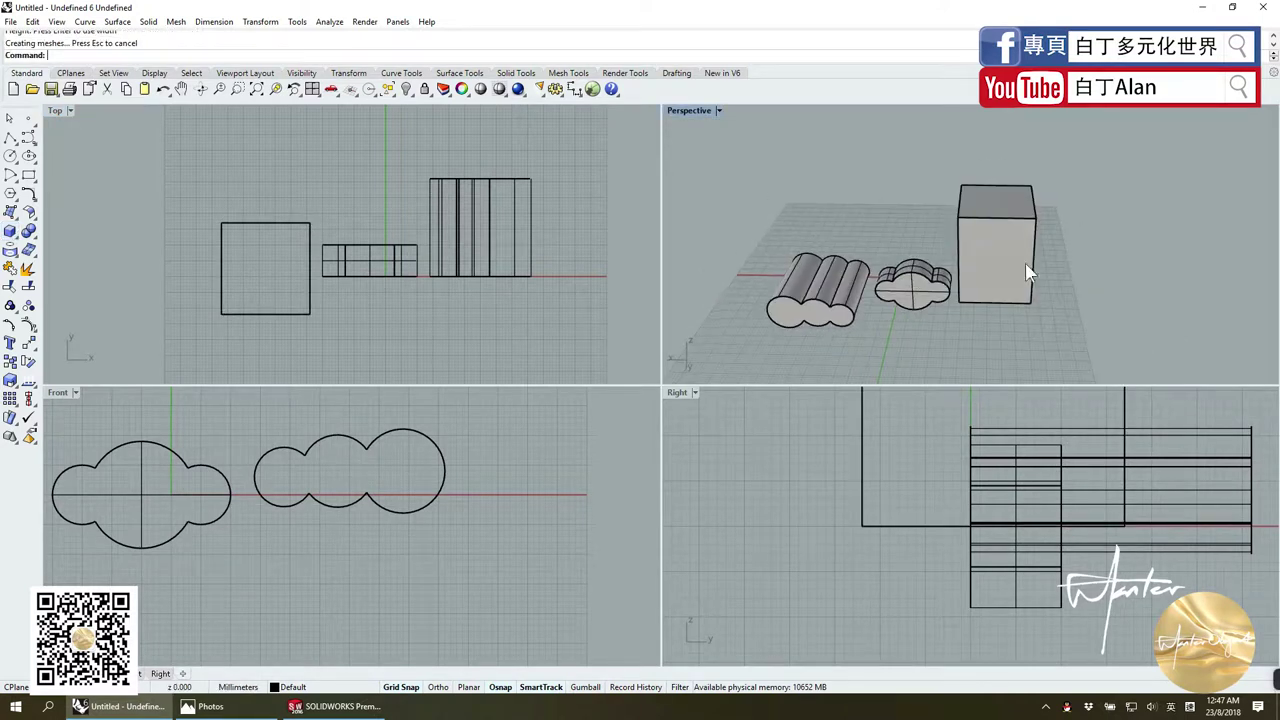
Step: Delete both cloud solids
left_click_drag(737, 245, 955, 335)
right_click_drag(955, 335, 931, 277)
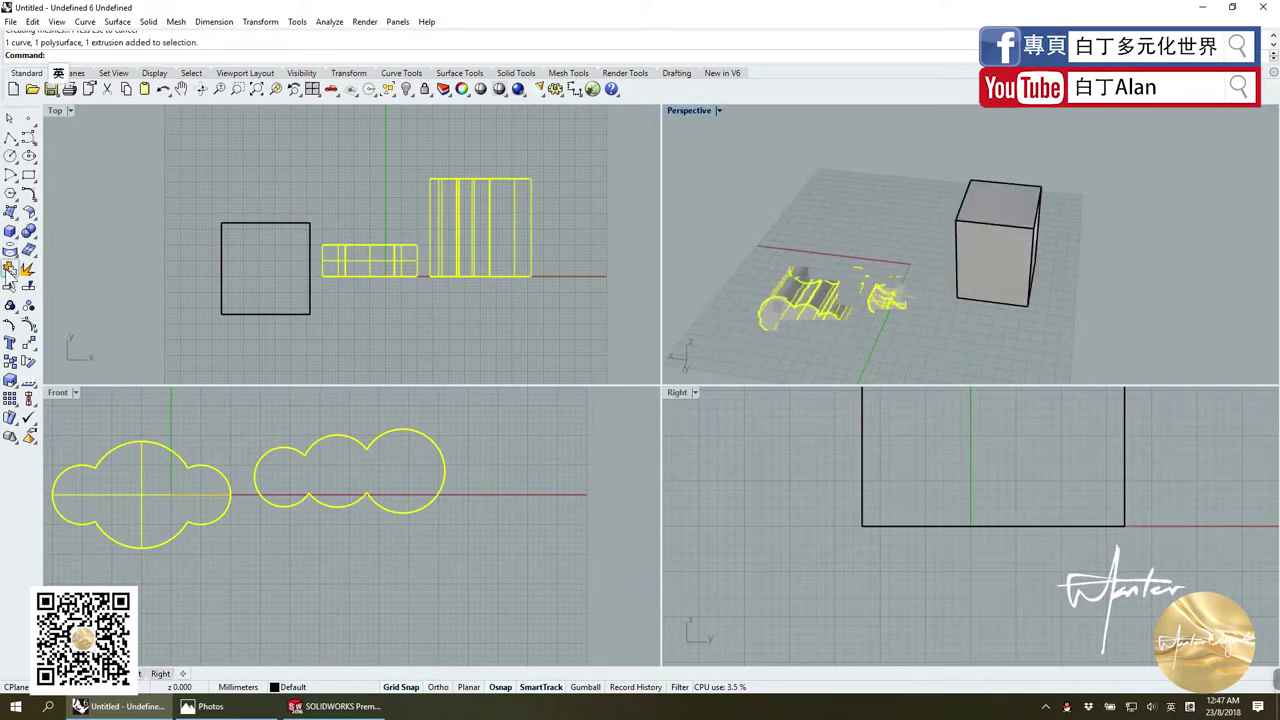
key("Delete")
Step: Draw a smaller inner box inside the outer box's square footprint
left_click(10, 231)
scroll(220, 277, "down", 3)
scroll(233, 184, "up", 5)
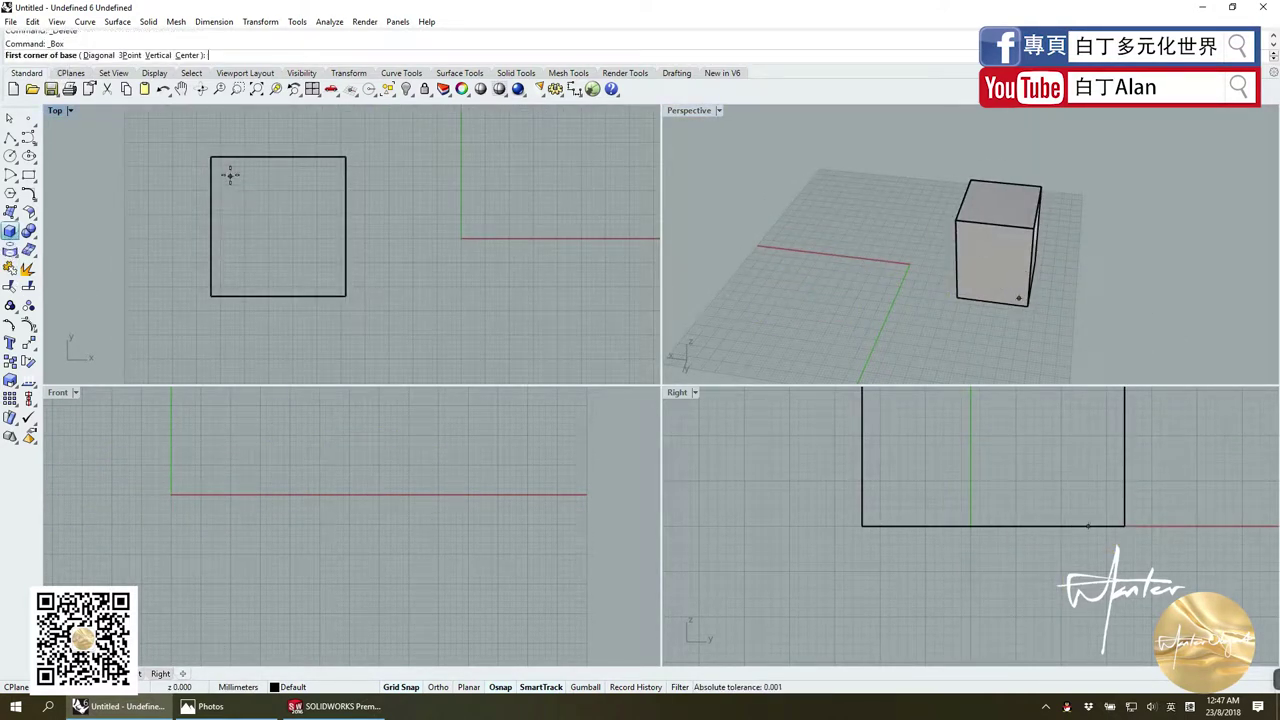
left_click(230, 176)
left_click(326, 277)
scroll(789, 440, "down", 2)
scroll(914, 520, "up", 1)
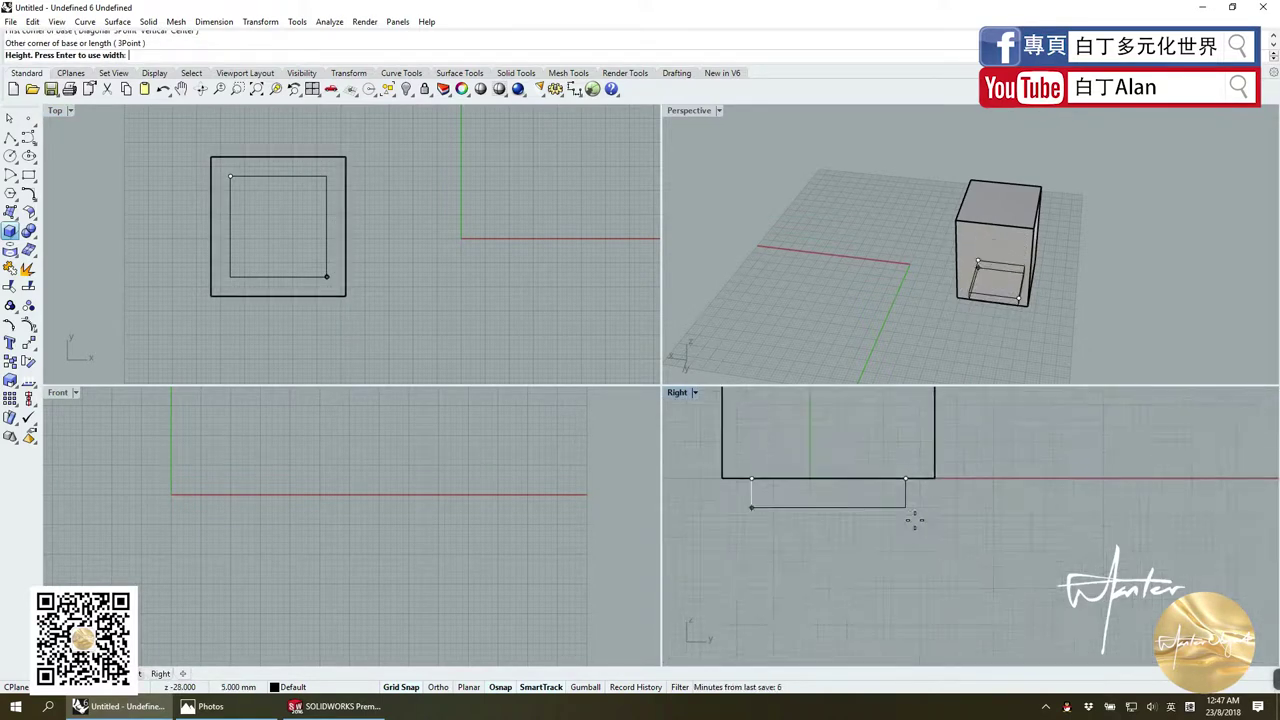
scroll(914, 520, "down", 2)
left_click(905, 517)
Step: Raise the inner box above the top and Boolean-subtract it from the outer box
left_click(908, 477)
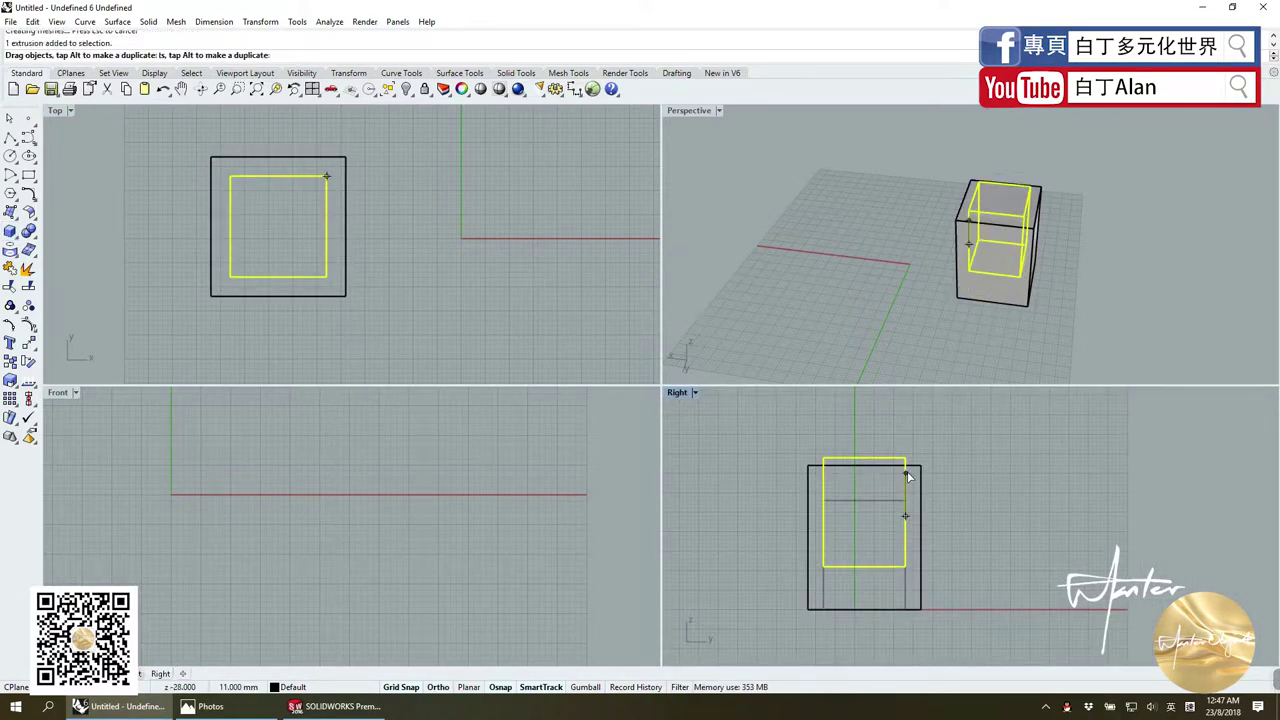
left_click_drag(908, 477, 908, 465)
left_click(921, 487)
left_click(30, 233)
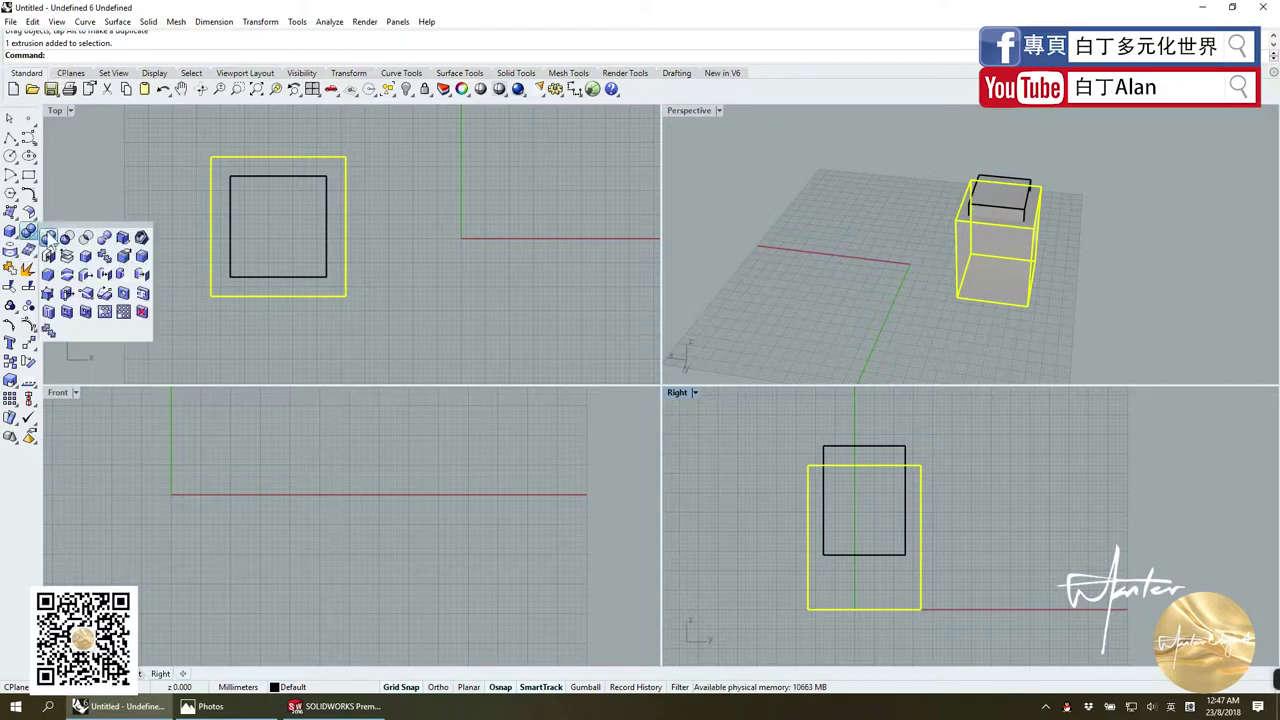
left_click(68, 238)
left_click(230, 250)
key("Return")
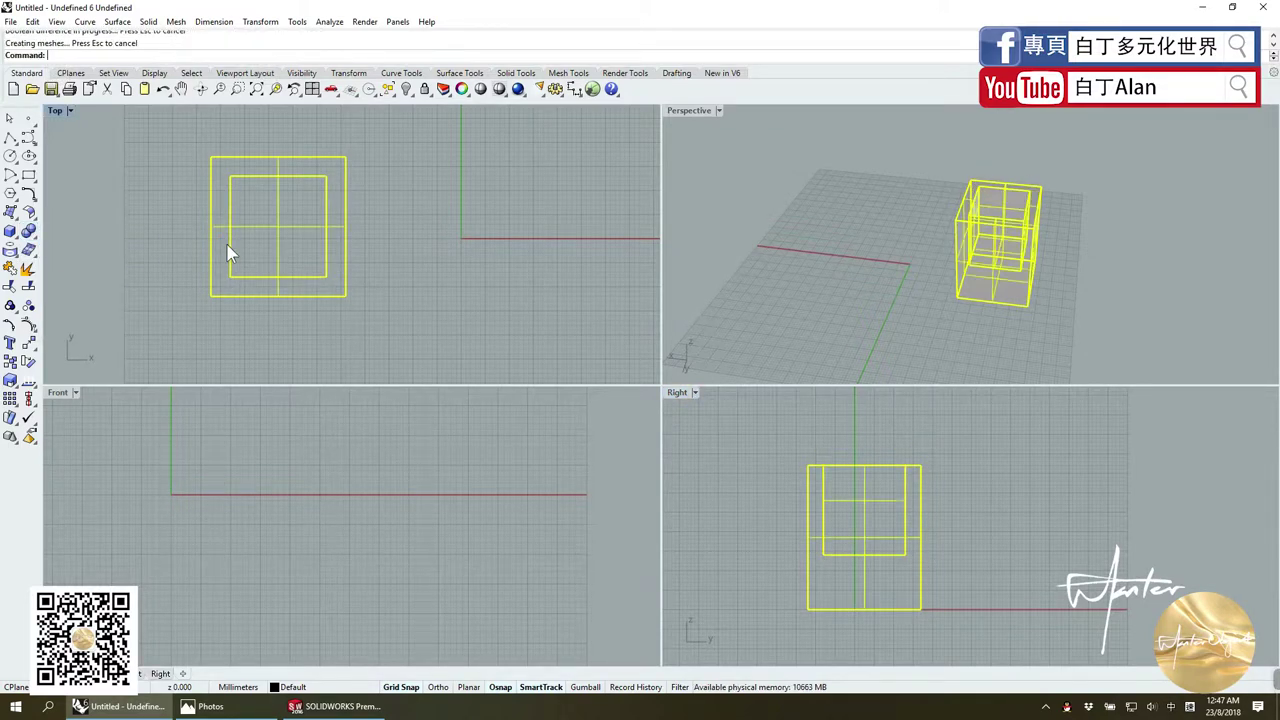
Step: Maximize the Perspective view and orbit it to look into the hollow box
double_click(695, 111)
scroll(763, 379, "up", 5)
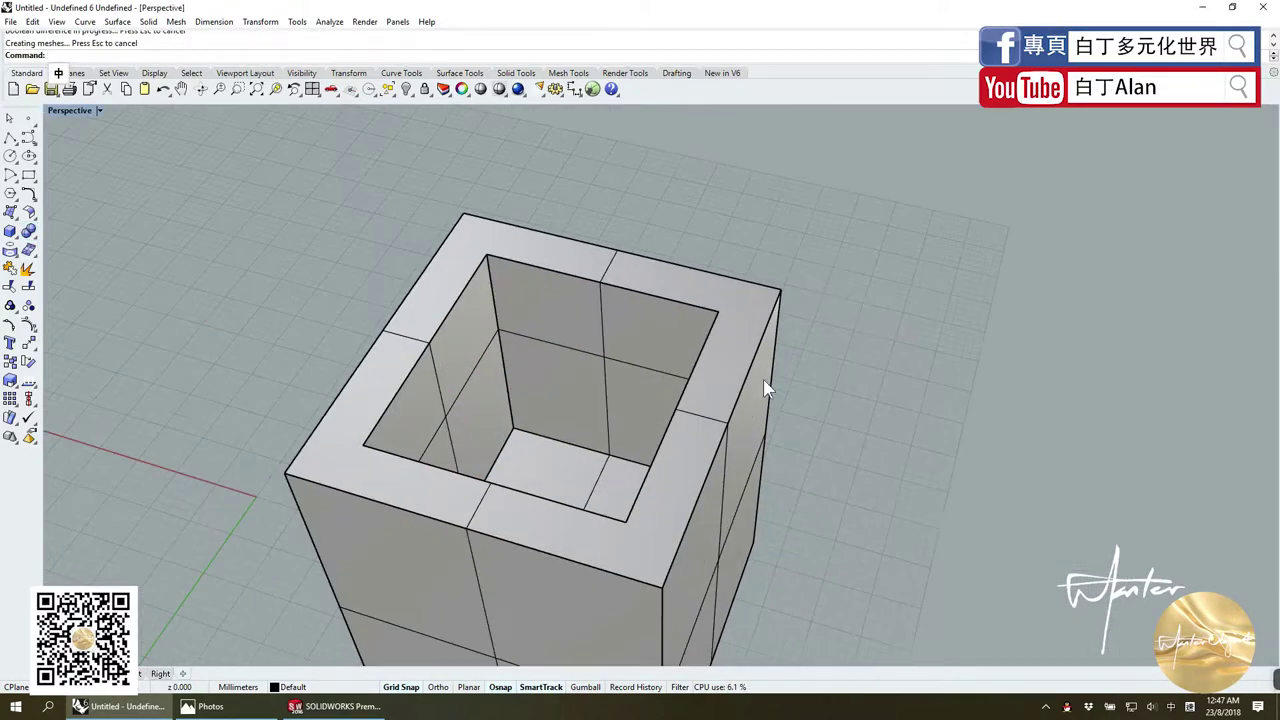
left_click(763, 379)
left_click(762, 262)
scroll(694, 337, "down", 3)
right_click_drag(694, 337, 677, 348)
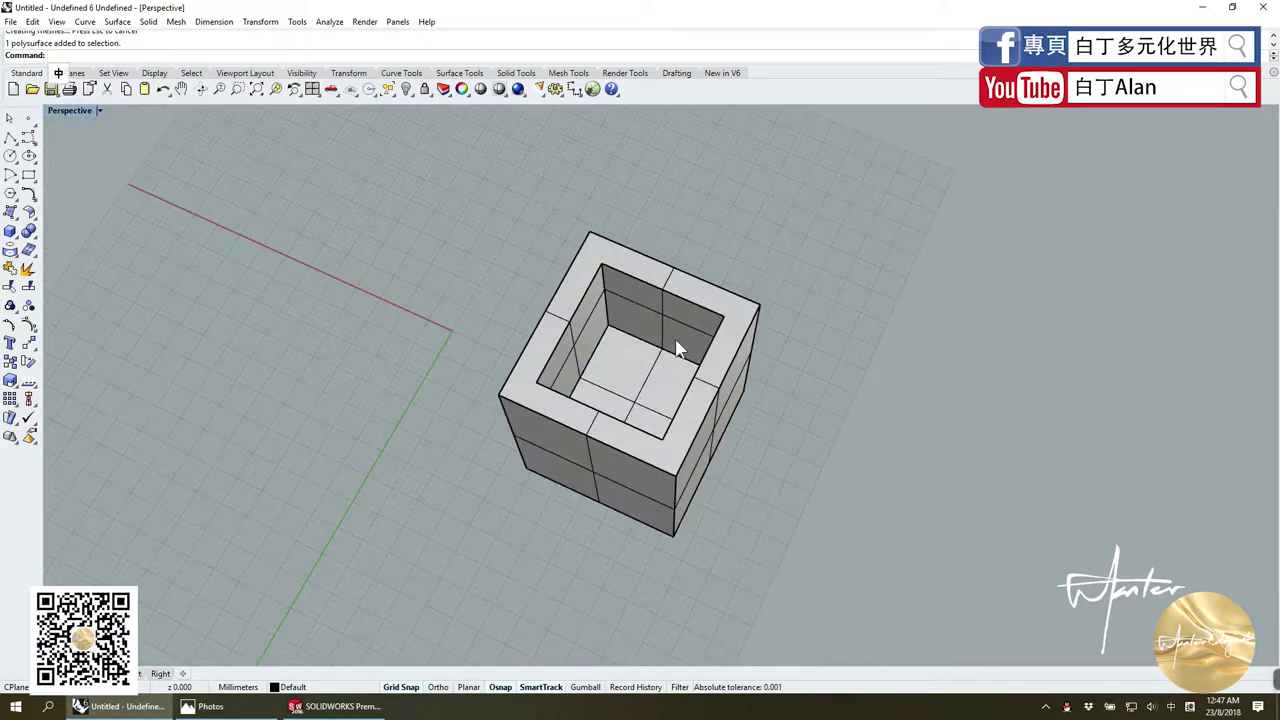
Step: Select the box's flat top rim surface and delete it
left_click(735, 343)
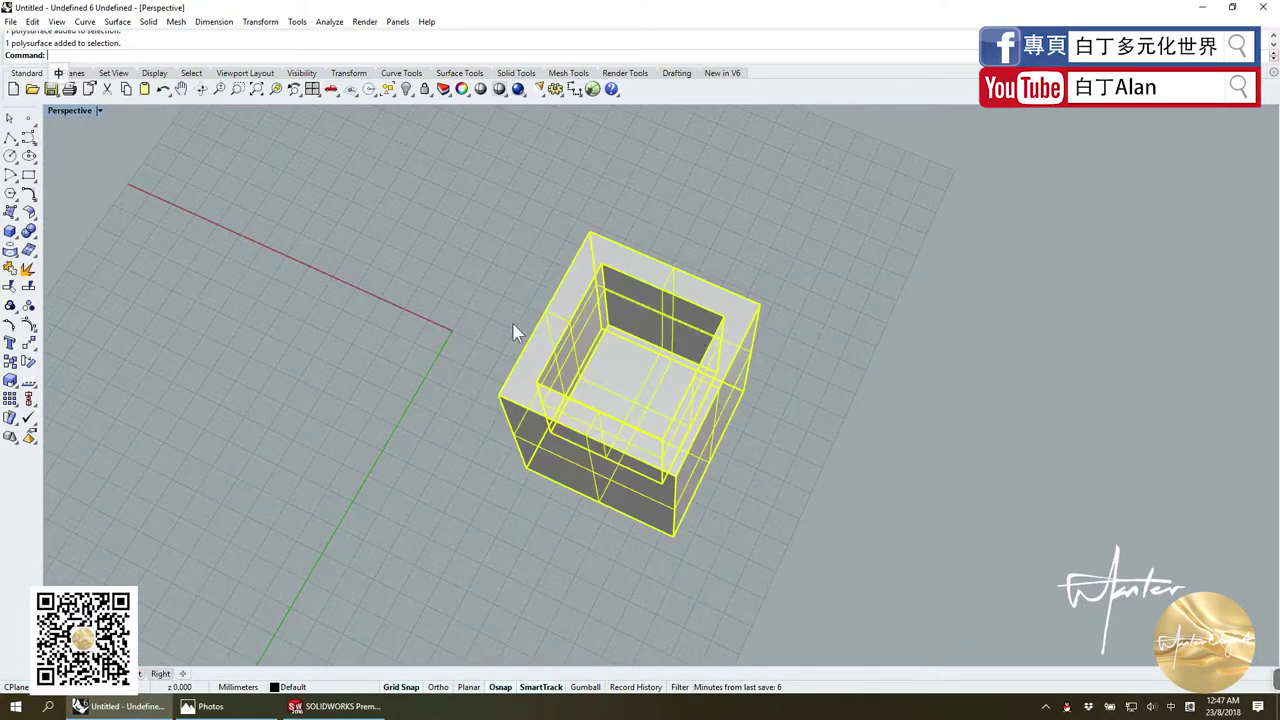
left_click(28, 270)
left_click(575, 290)
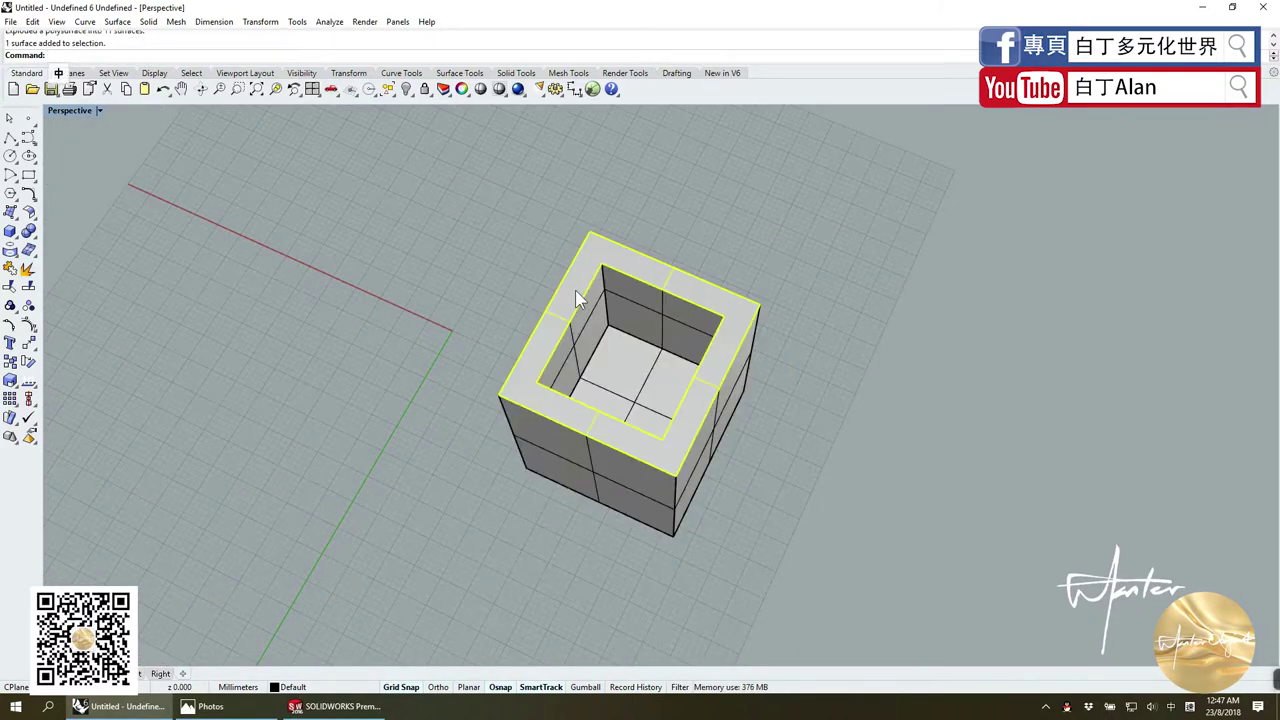
key("Delete")
left_click(8, 140)
scroll(640, 258, "down", 1)
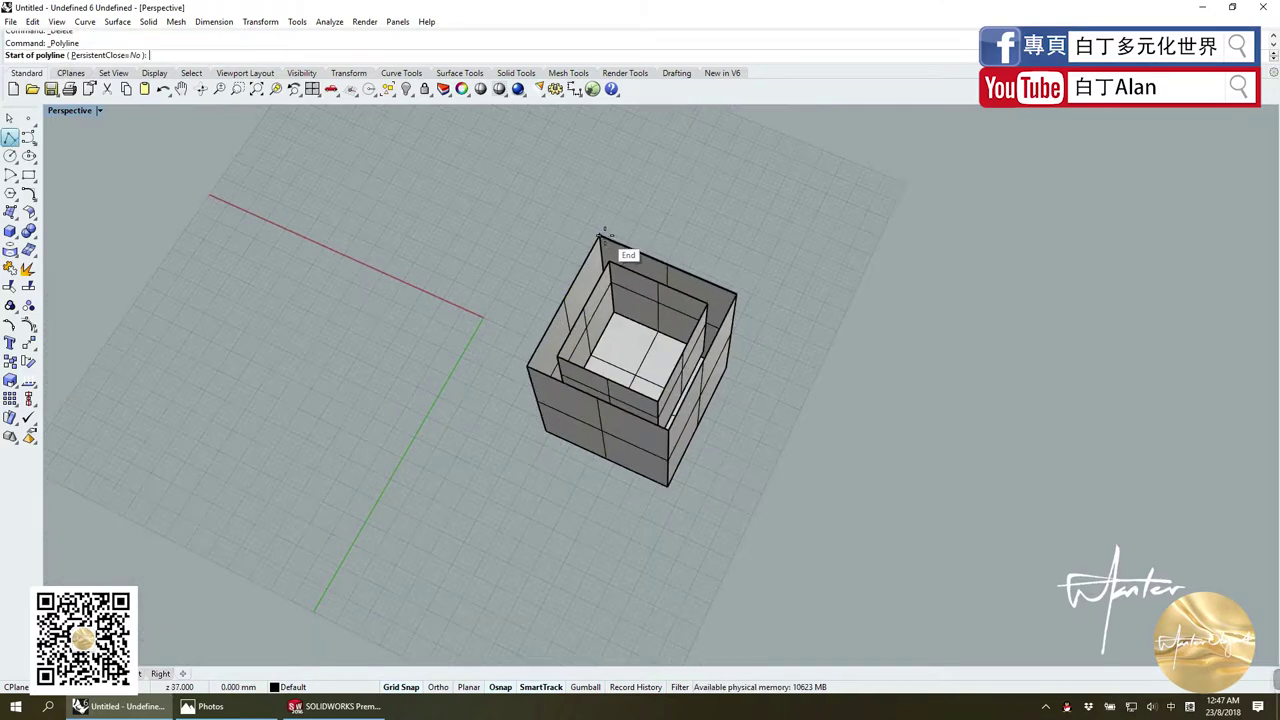
Step: Draw a diagonal line across the top corner and make a planar surface from it and the outer left edge
left_click(601, 238)
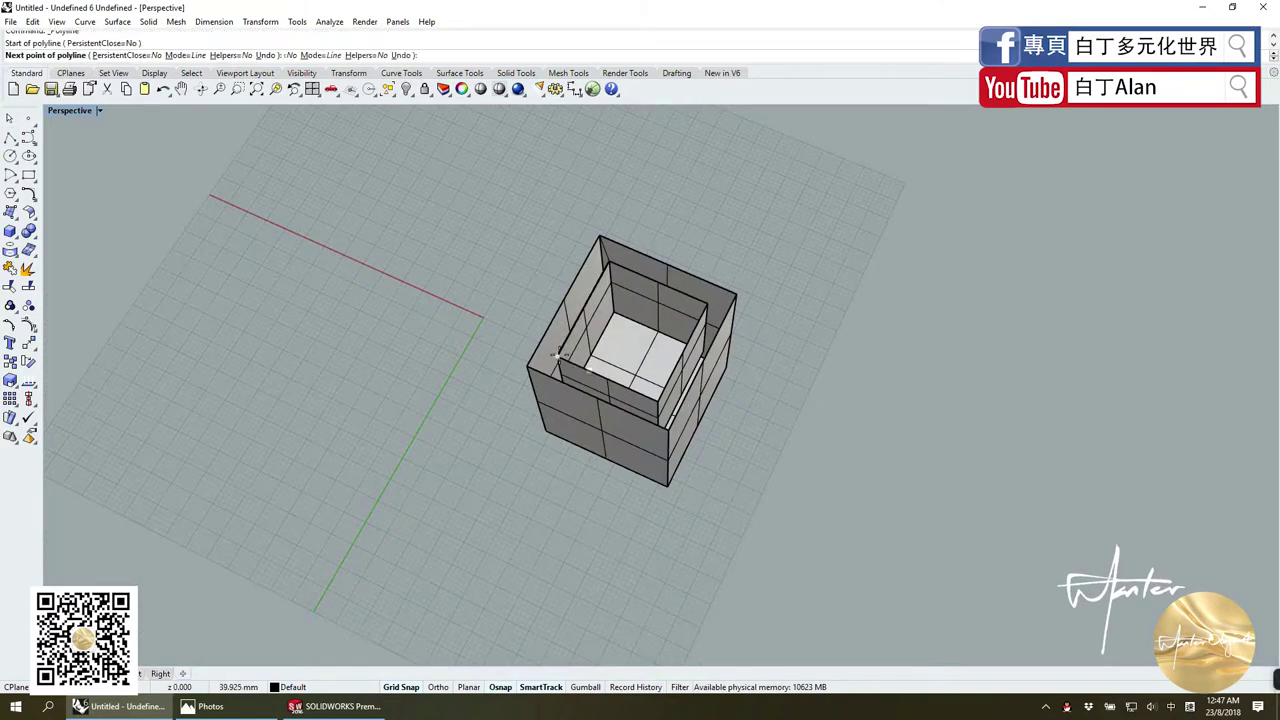
left_click(529, 366)
key("Return")
left_click(10, 268)
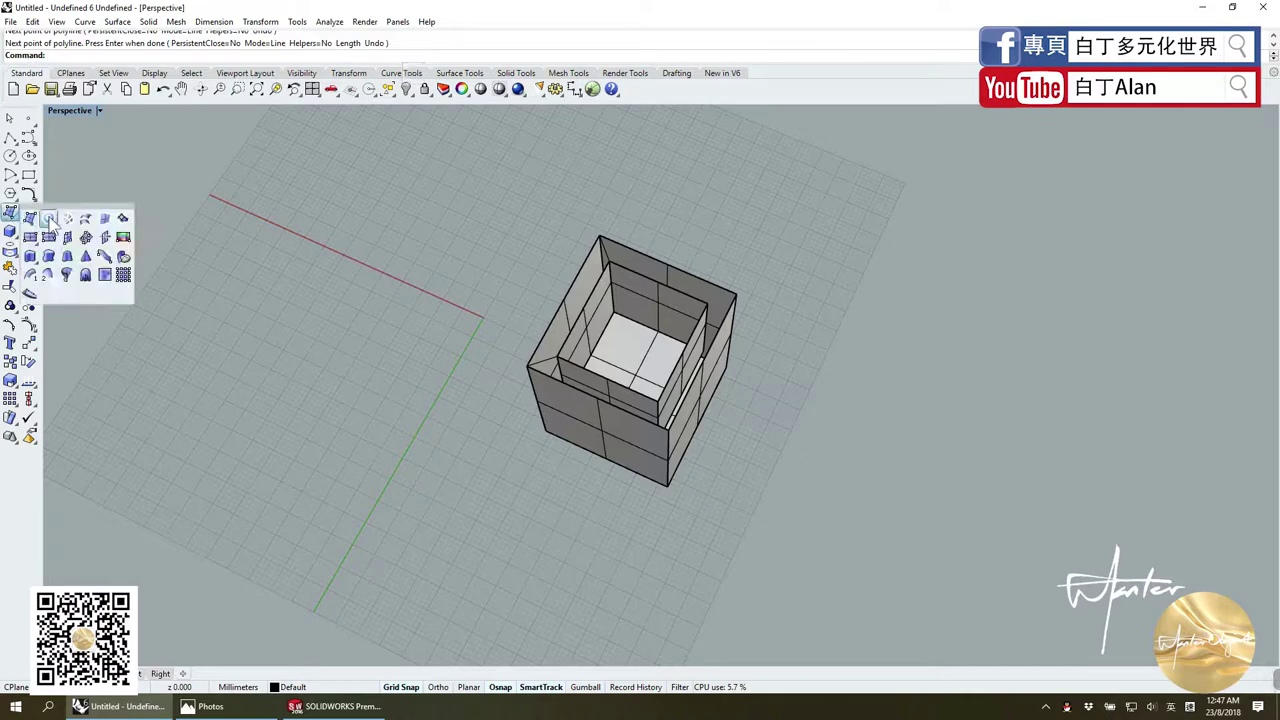
left_click(48, 222)
left_click(605, 270)
left_click(557, 357)
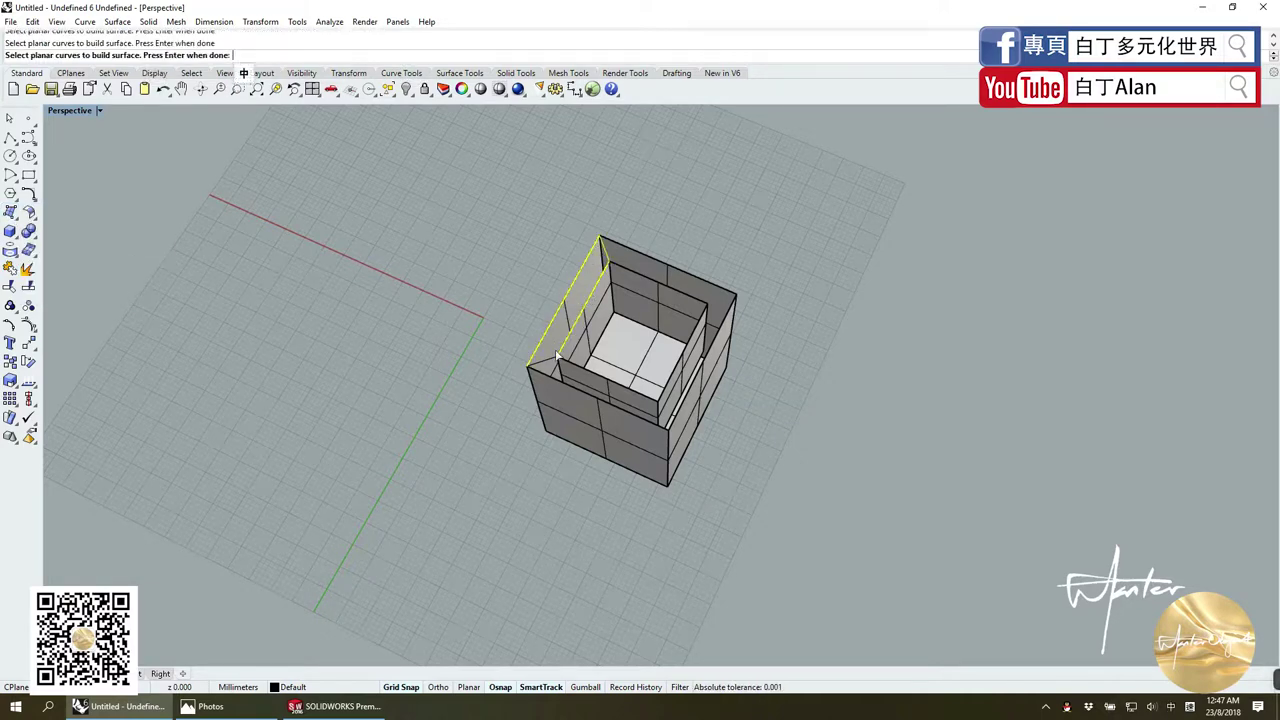
key("Return")
Step: Begin another planar surface from the inner and outer front top edges, then cancel it
right_click_drag(548, 365, 407, 402)
scroll(407, 402, "up", 5)
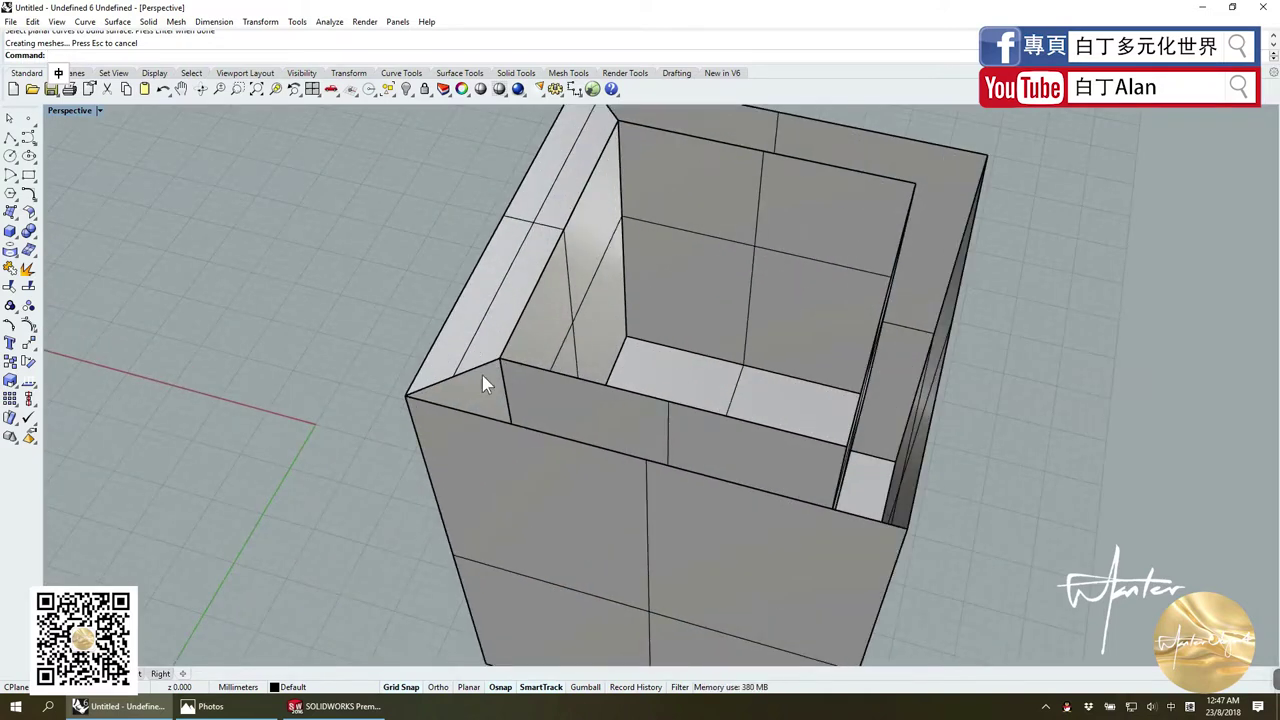
key("Return")
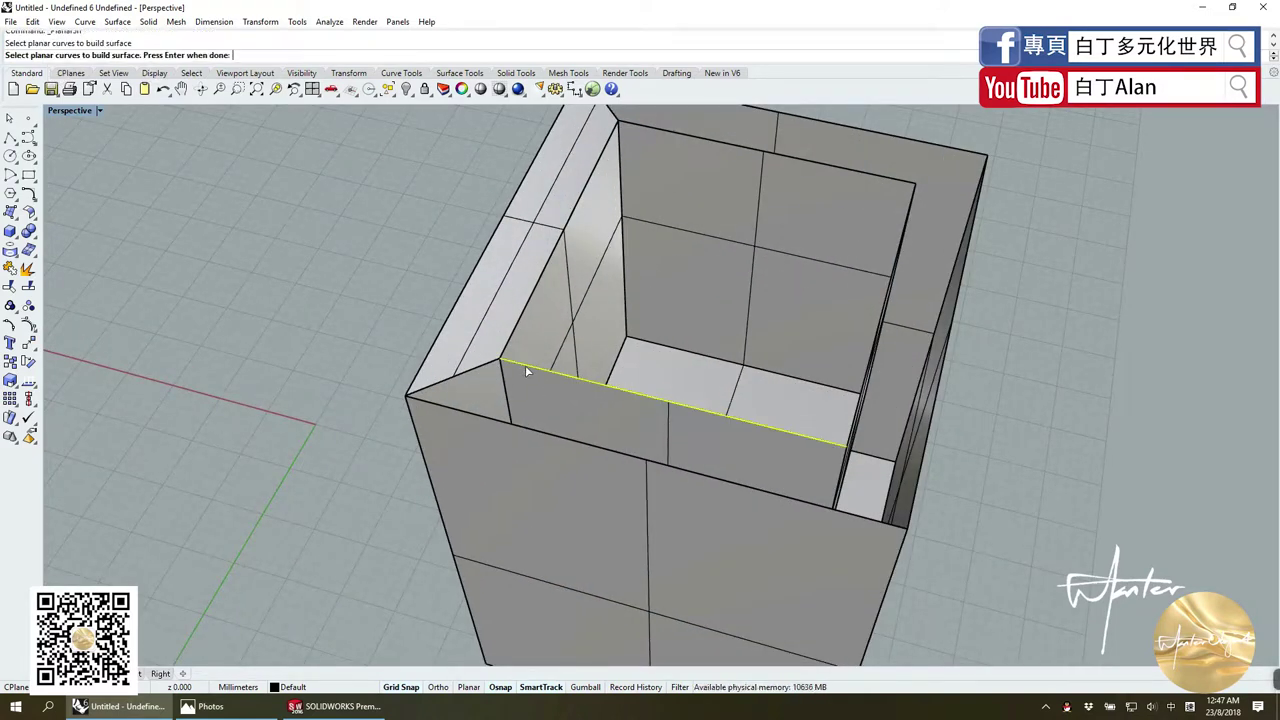
left_click(525, 367)
left_click(548, 411)
left_click(543, 434)
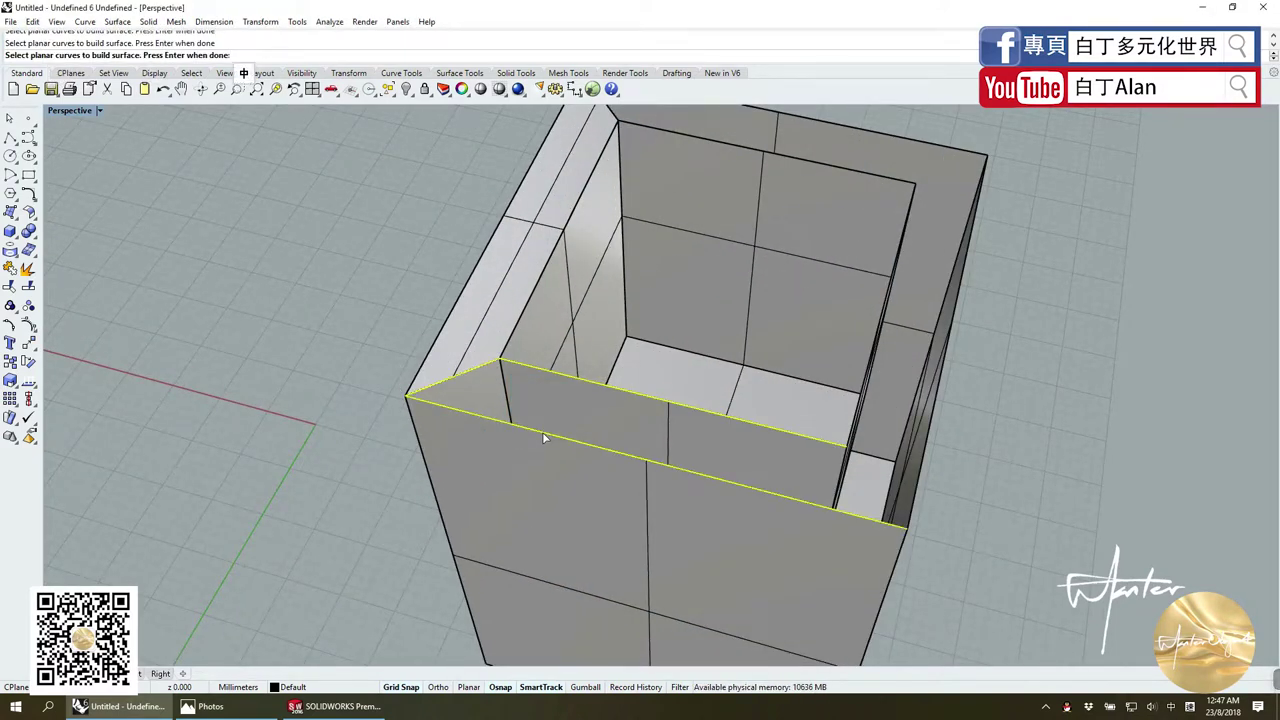
left_click(10, 137)
Step: Draw helper lines across the right rim corners of the box
scroll(810, 252, "down", 4)
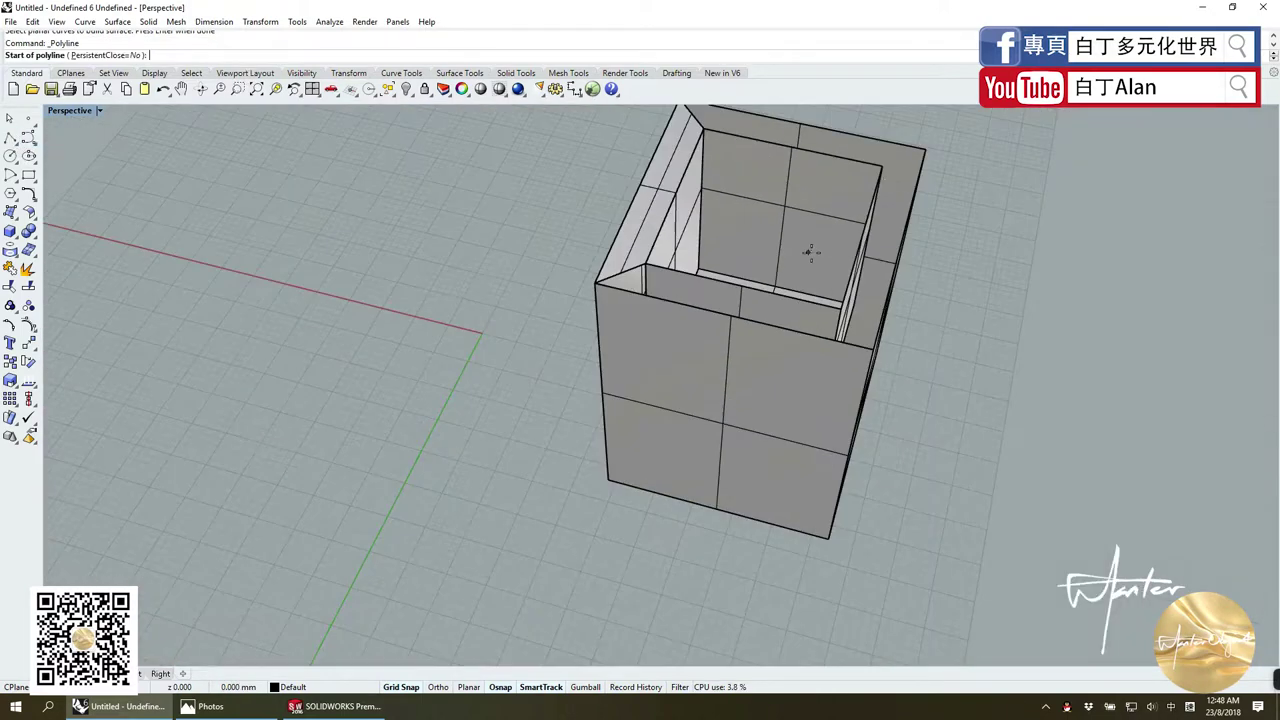
left_click(889, 165)
key("Escape")
key("Return")
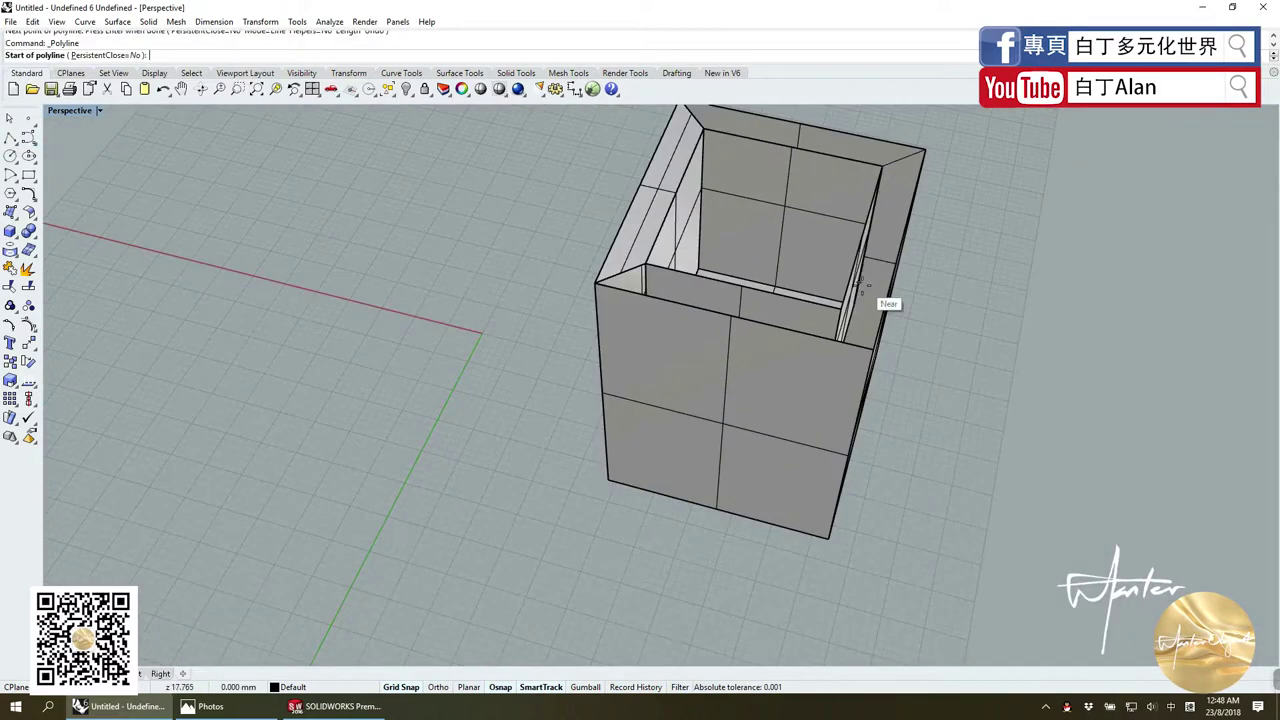
left_click(842, 304)
left_click(868, 348)
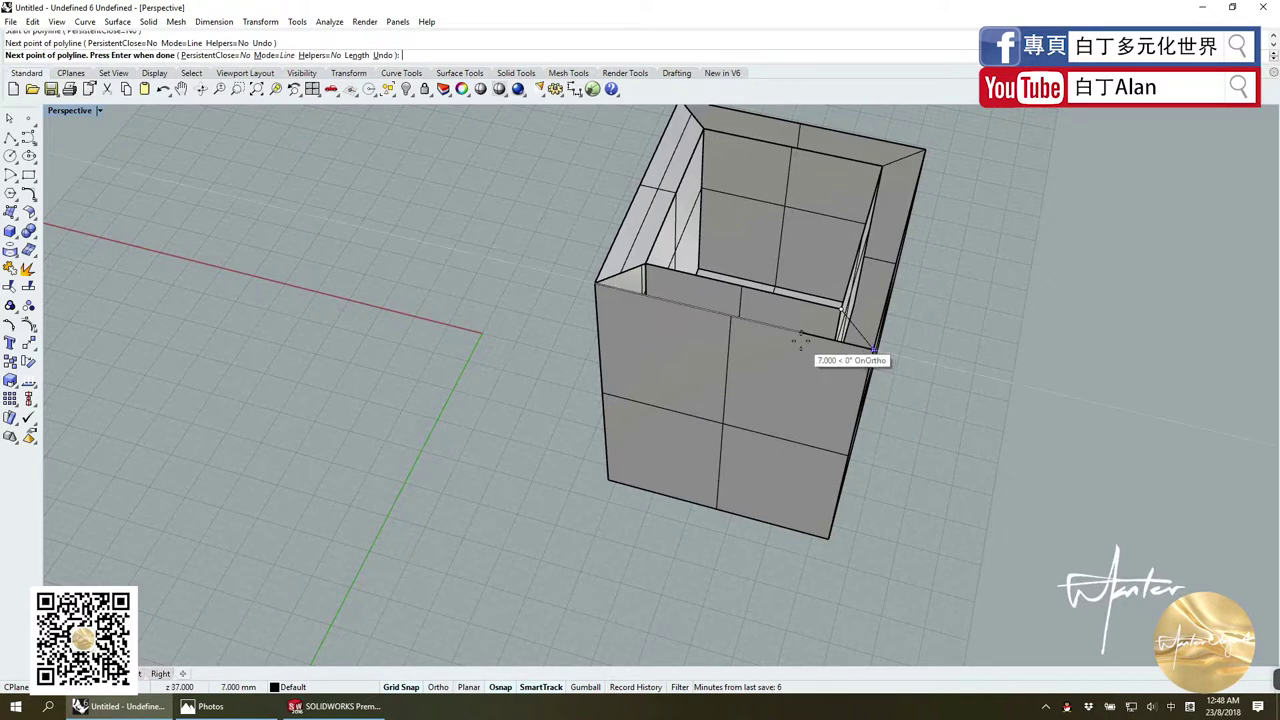
key("Return")
key("Return")
left_click(865, 323)
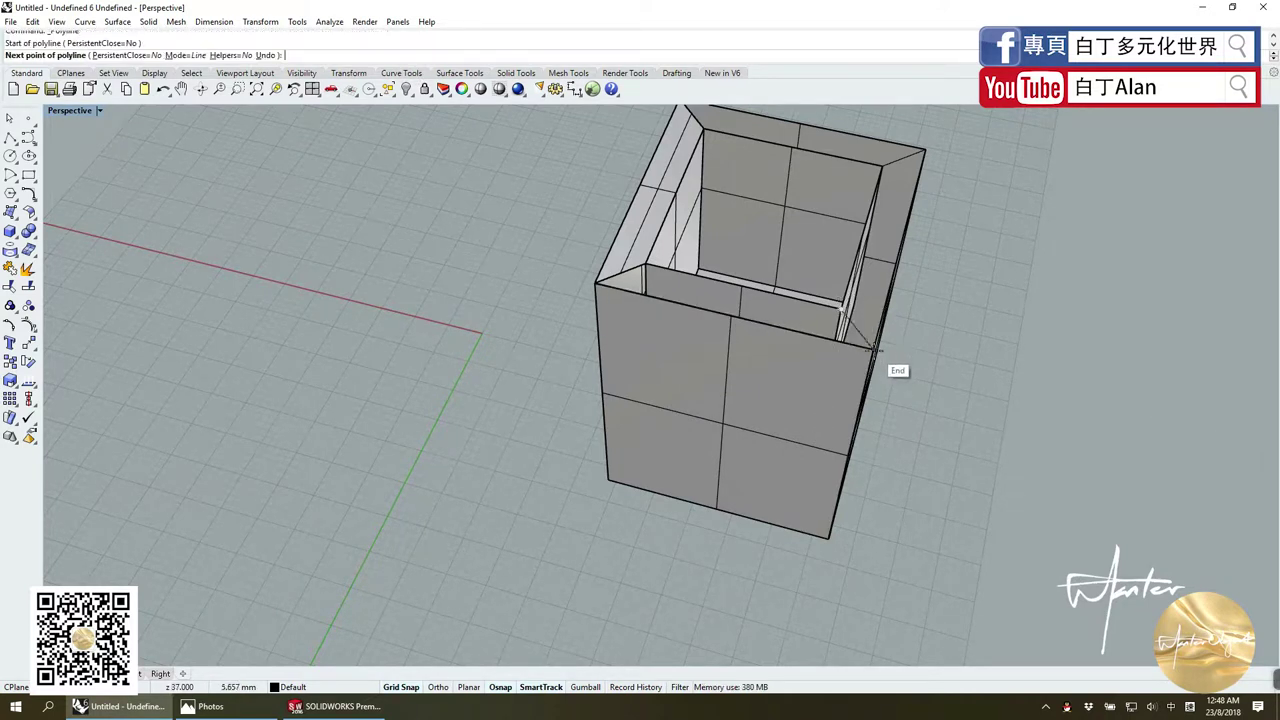
left_click(894, 366)
key("Return")
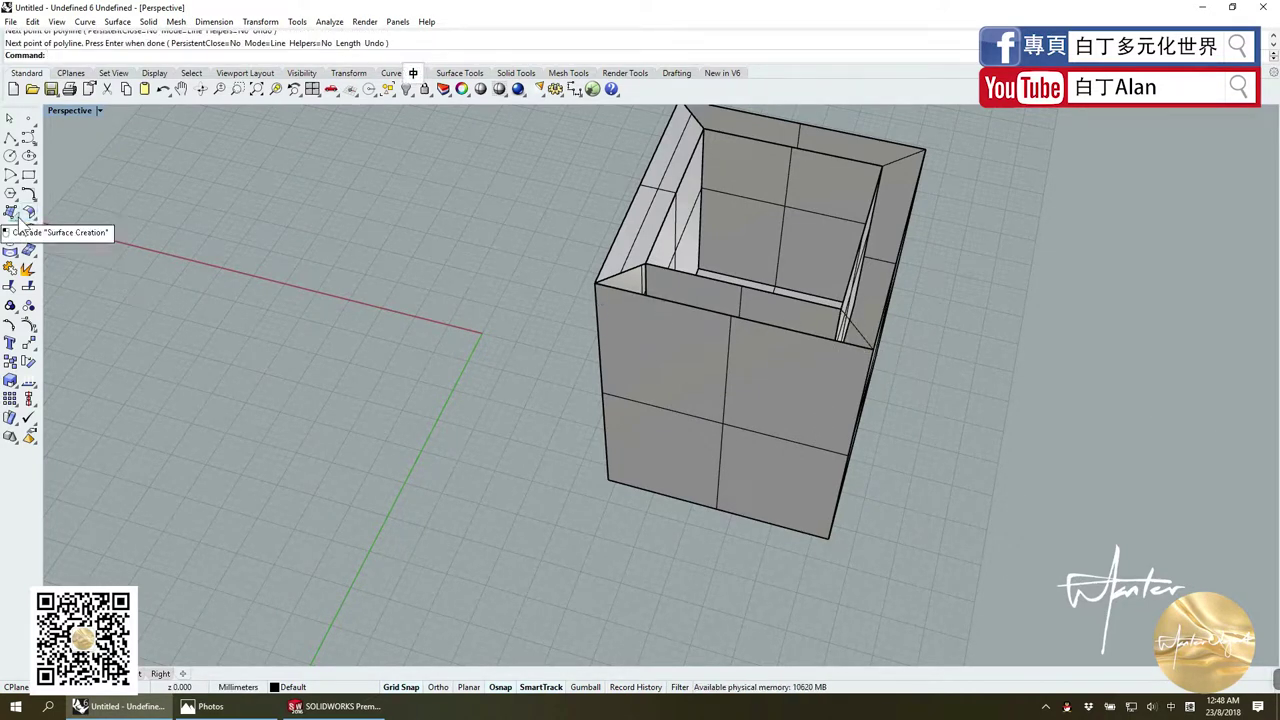
Step: Build the front rim planar surface from the inner and outer front top edges
left_click(28, 212)
left_click(655, 296)
left_click(653, 278)
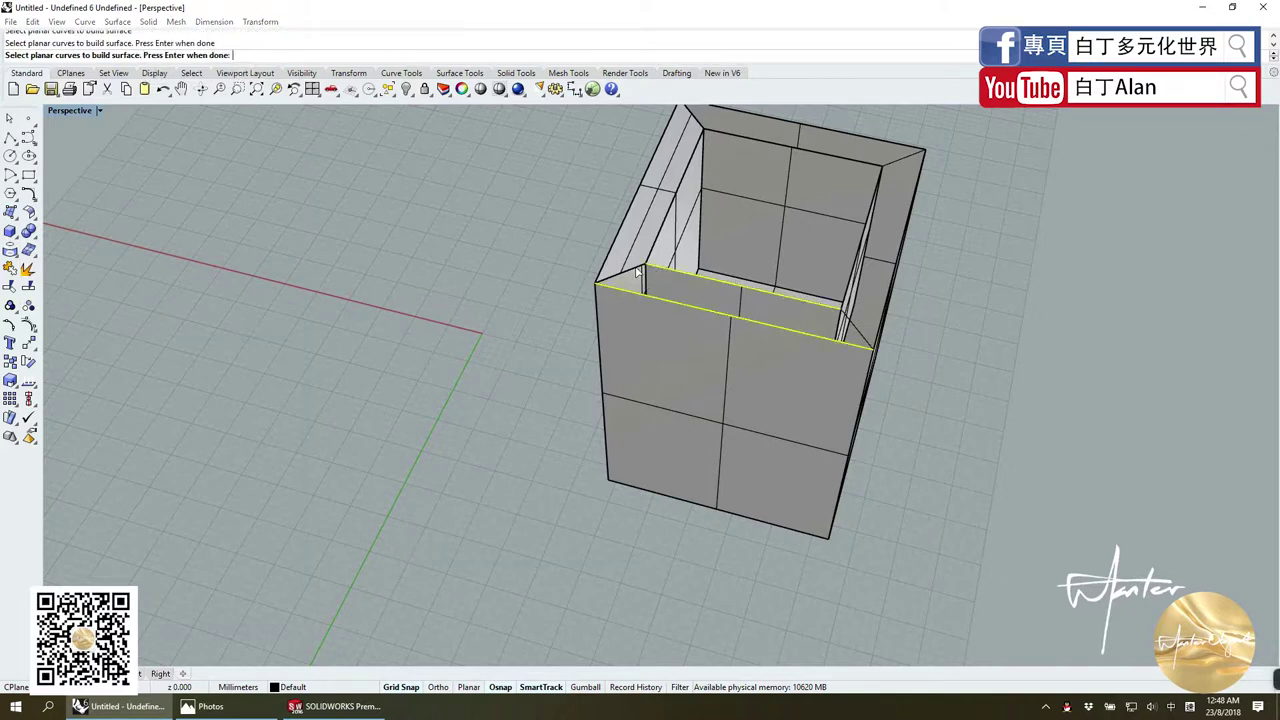
left_click(688, 297)
key("Return")
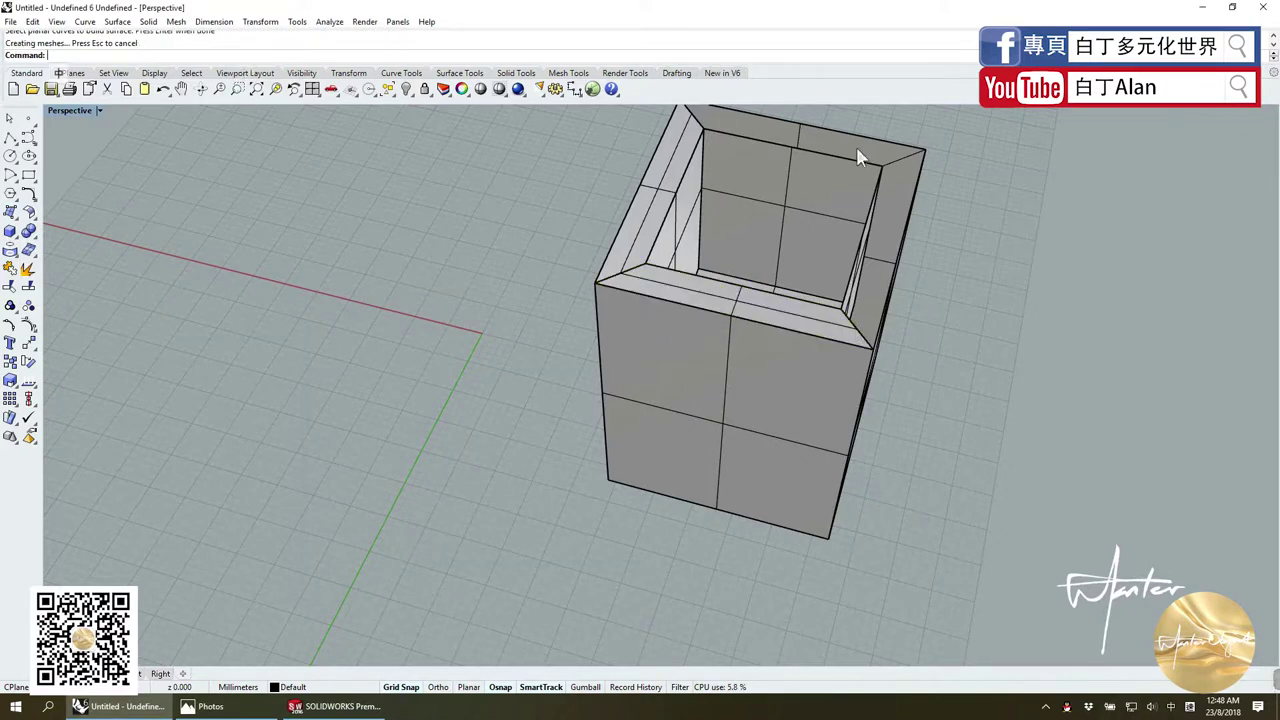
Step: Build the back rim planar surface from the inner and outer back top edges
key("Return")
left_click(880, 153)
left_click(880, 141)
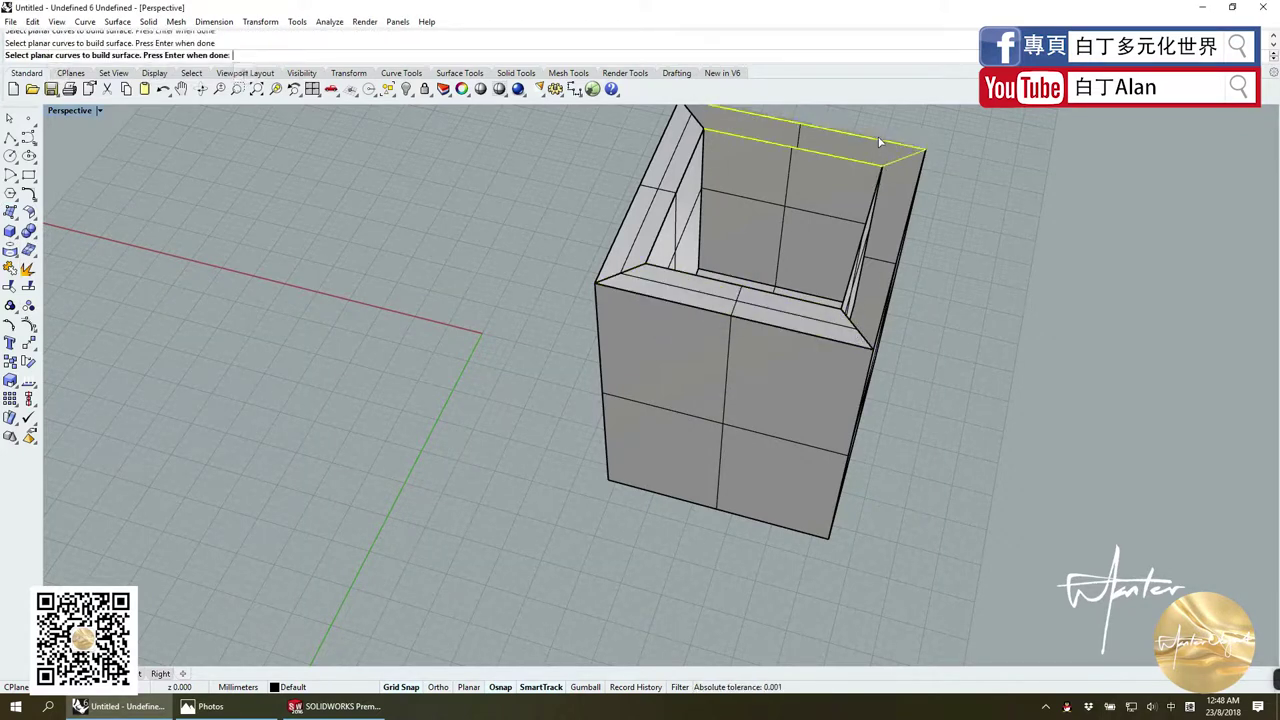
left_click(697, 124)
left_click(720, 140)
key("Return")
key("Return")
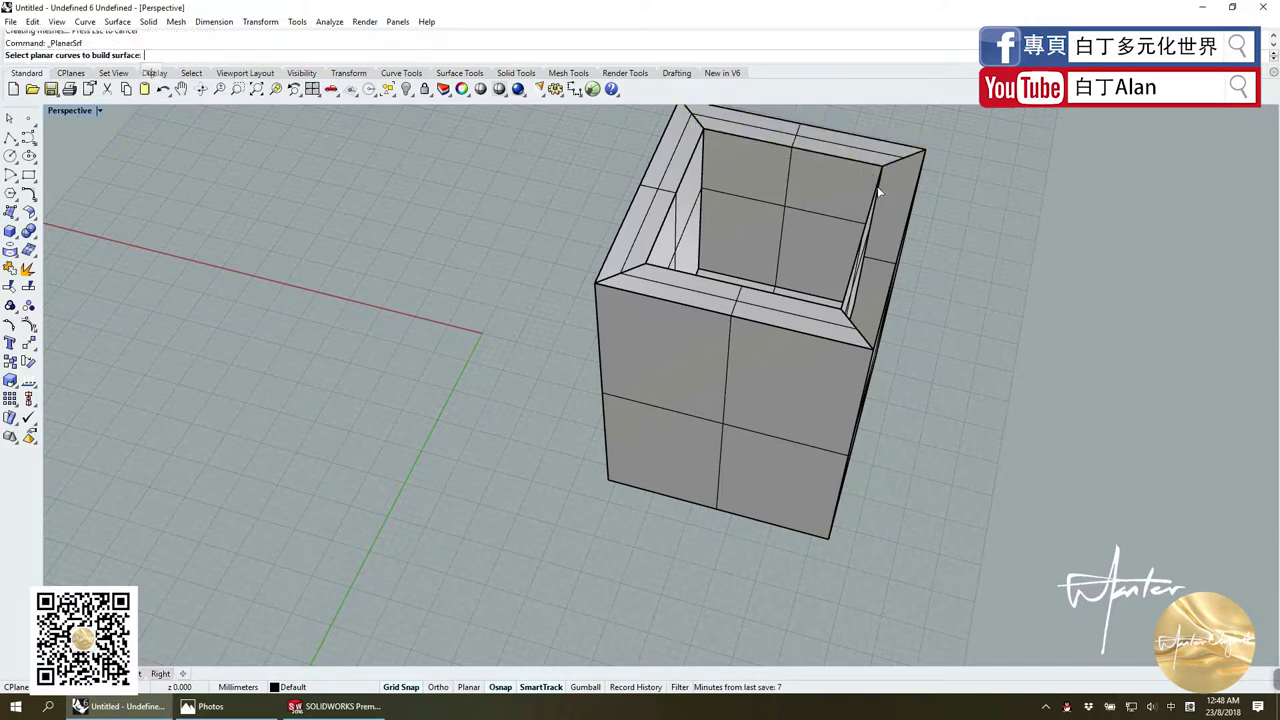
left_click(884, 172)
key("Escape")
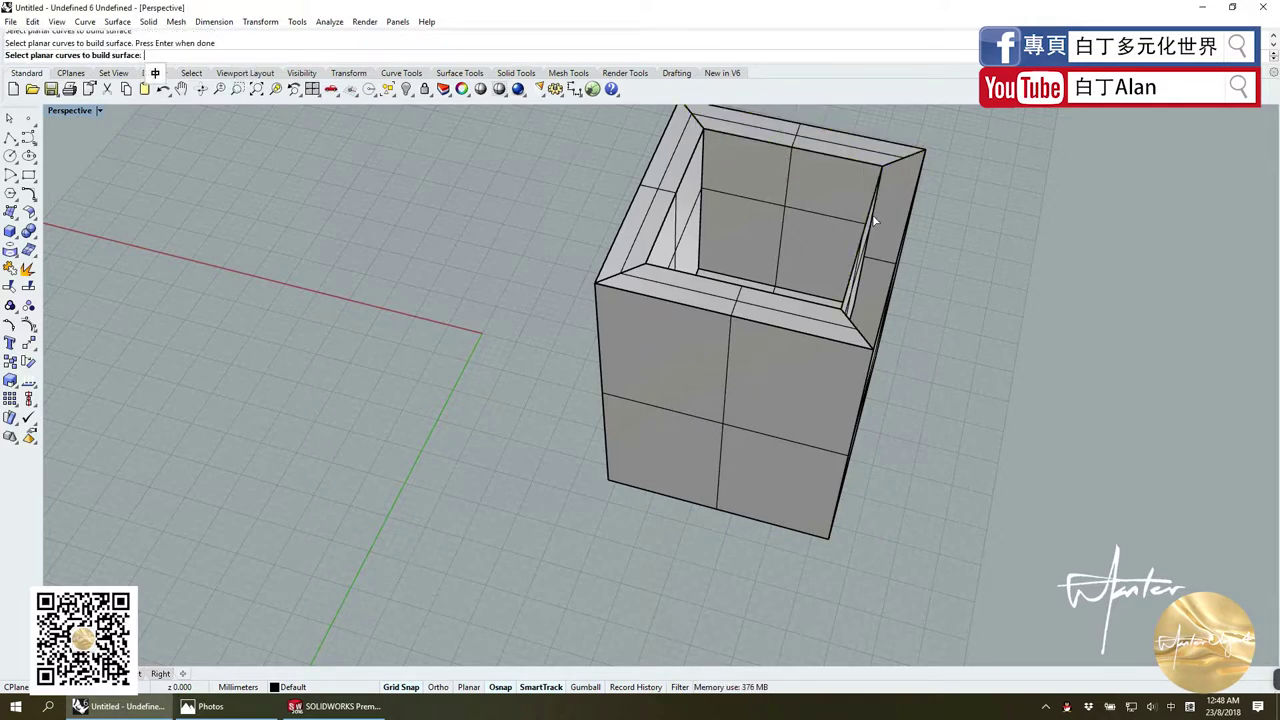
left_click(876, 224)
left_click(925, 262)
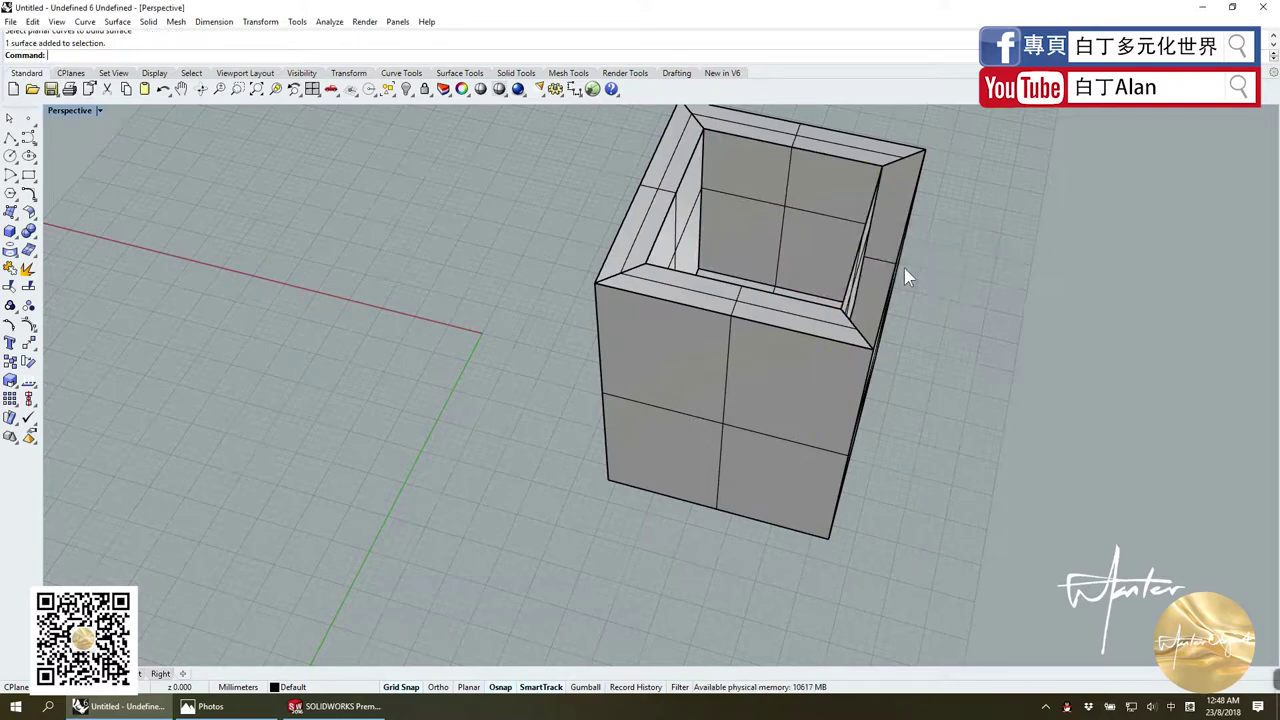
Step: Build the right rim planar surface from the inner, upper and outer right rim edges
left_click(12, 213)
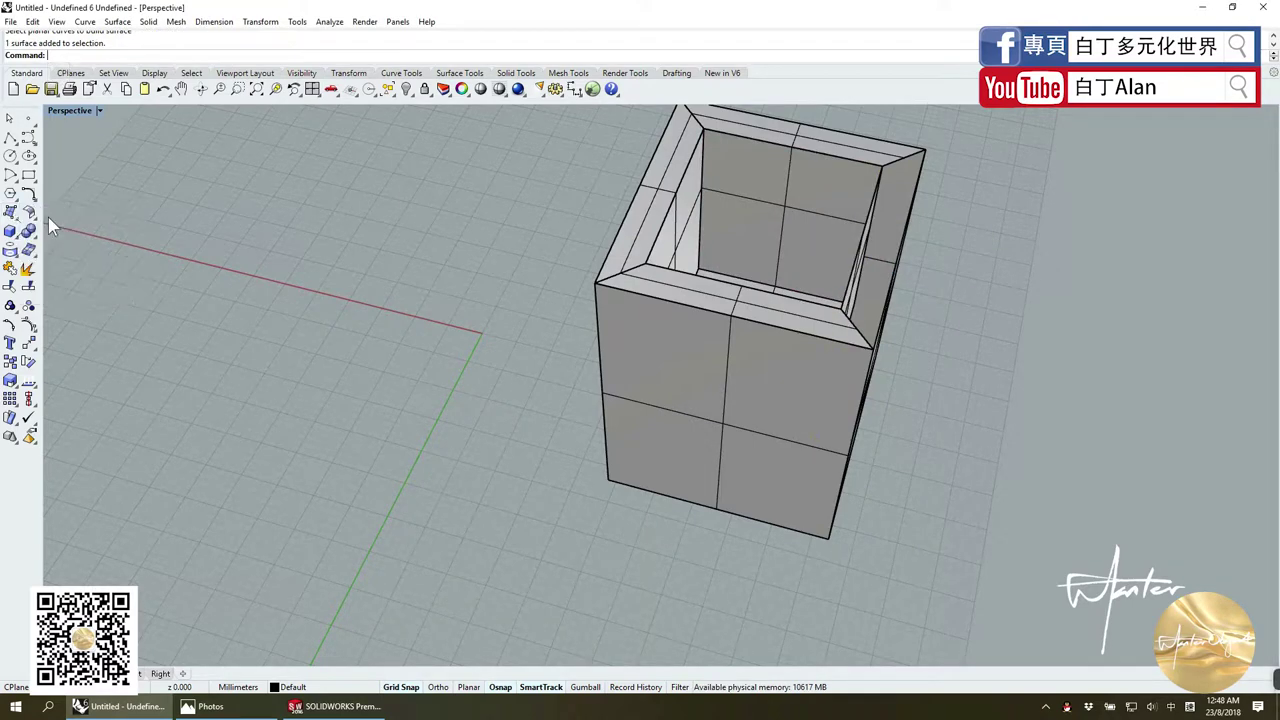
left_click(868, 268)
left_click(905, 295)
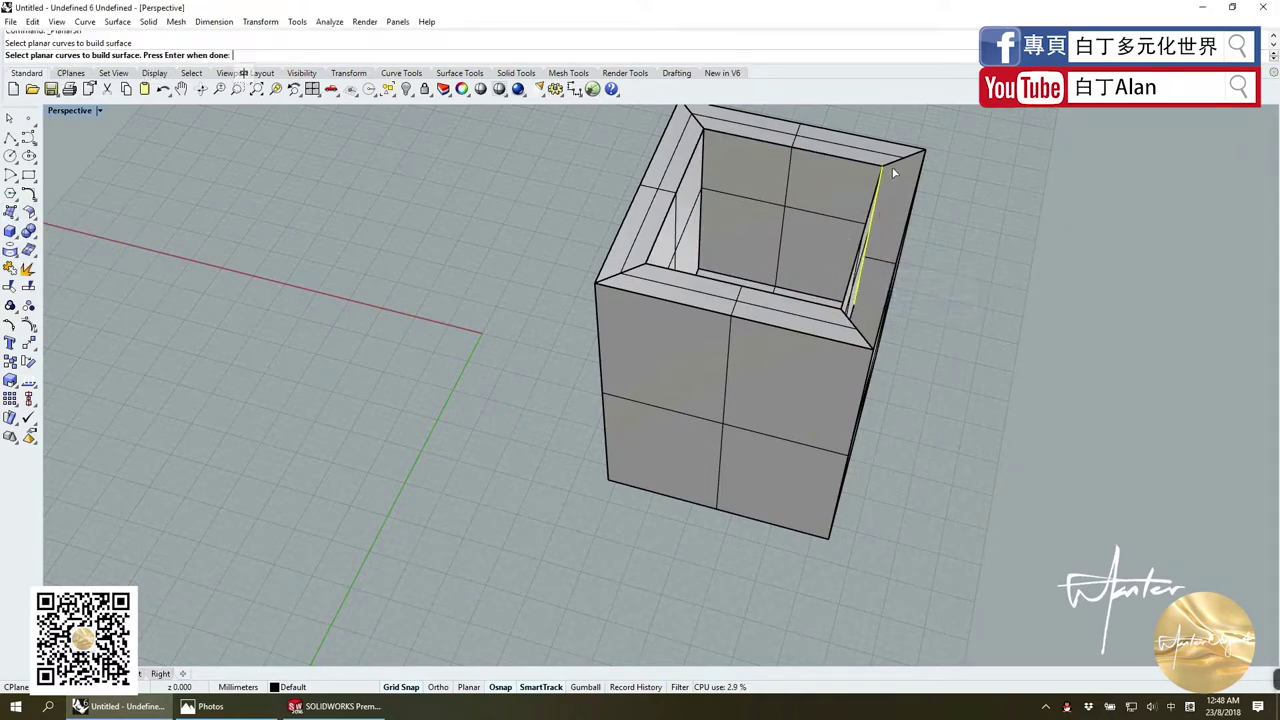
left_click(914, 177)
left_click(926, 200)
right_click_drag(926, 200, 938, 276)
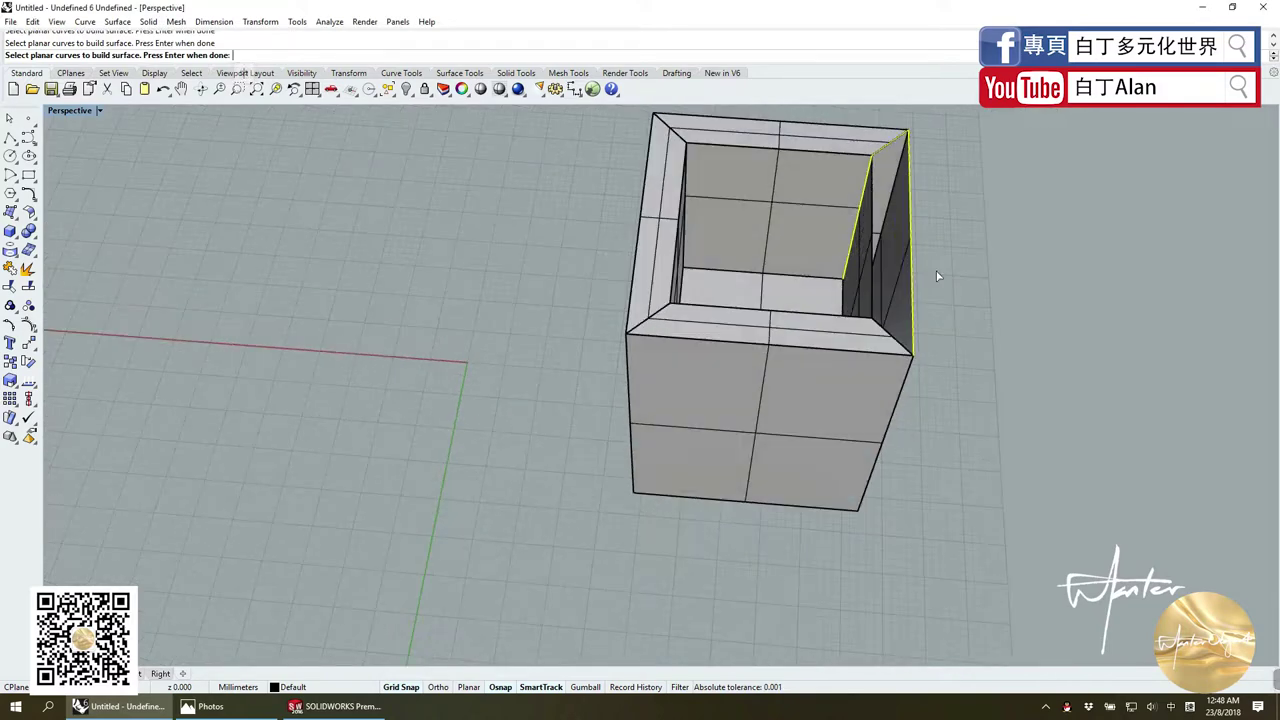
left_click(886, 330)
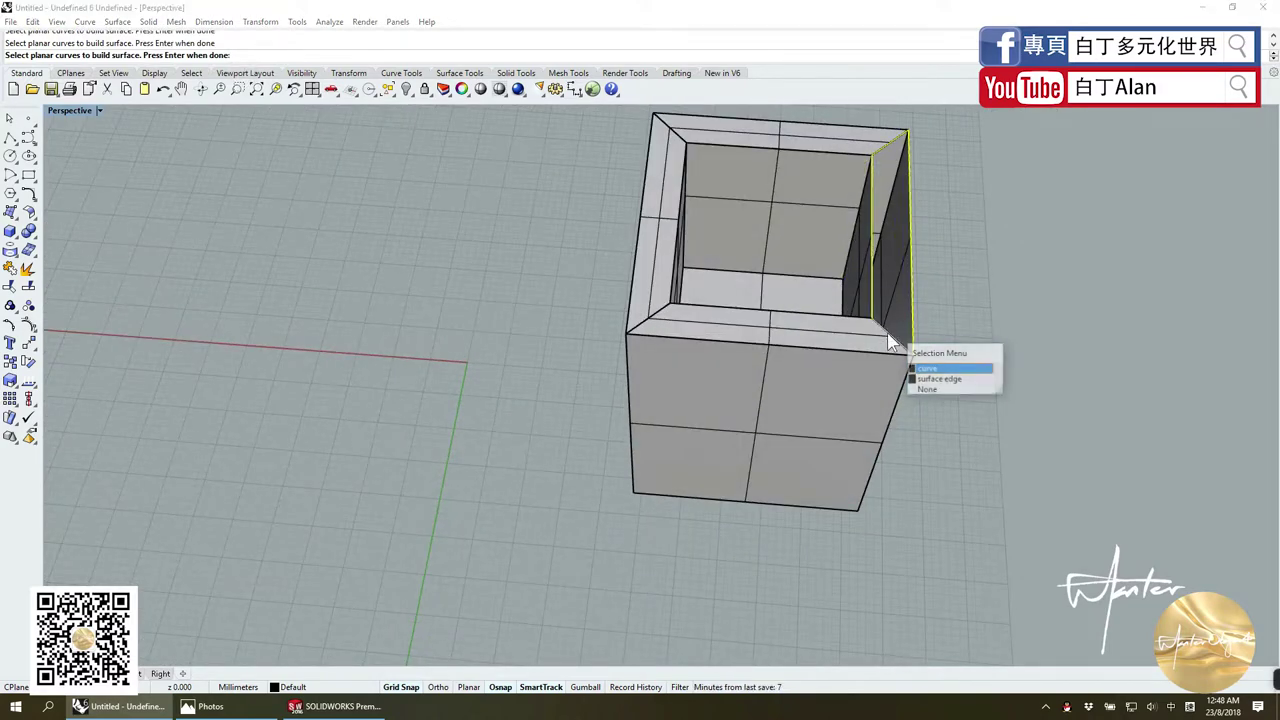
left_click(930, 352)
key("Return")
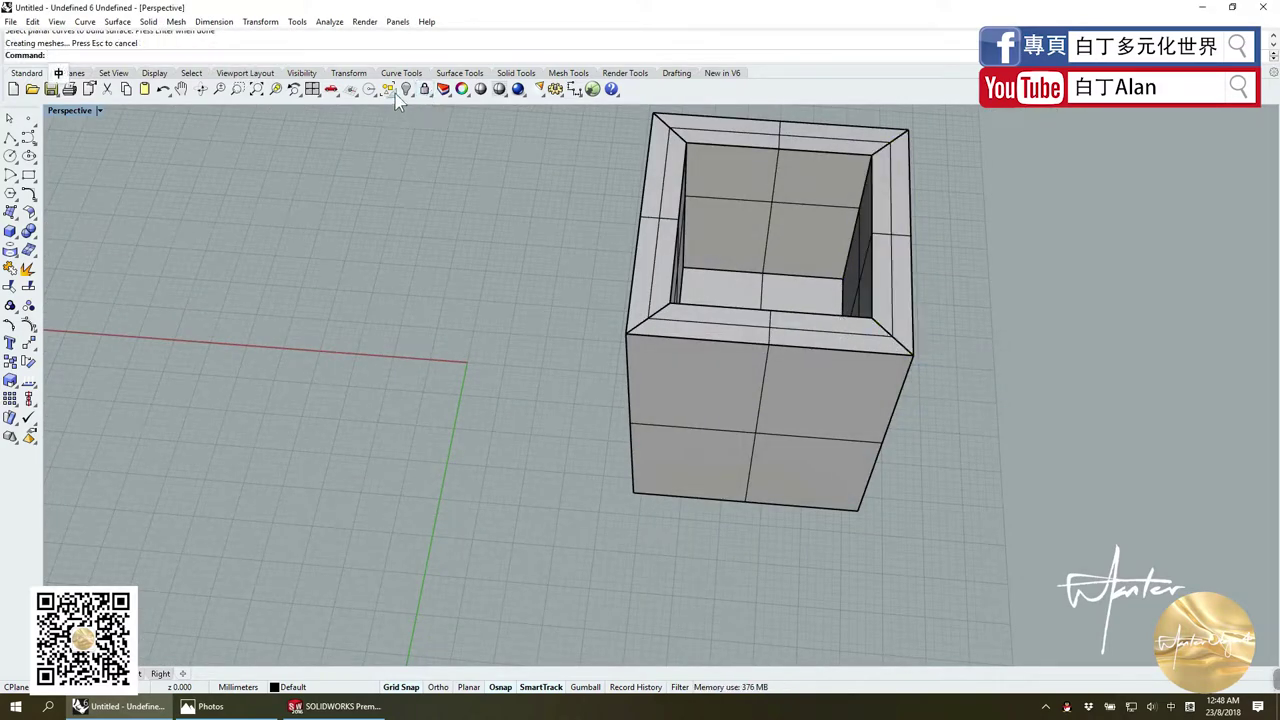
Step: Select all the helper curves and delete them
left_click(392, 93)
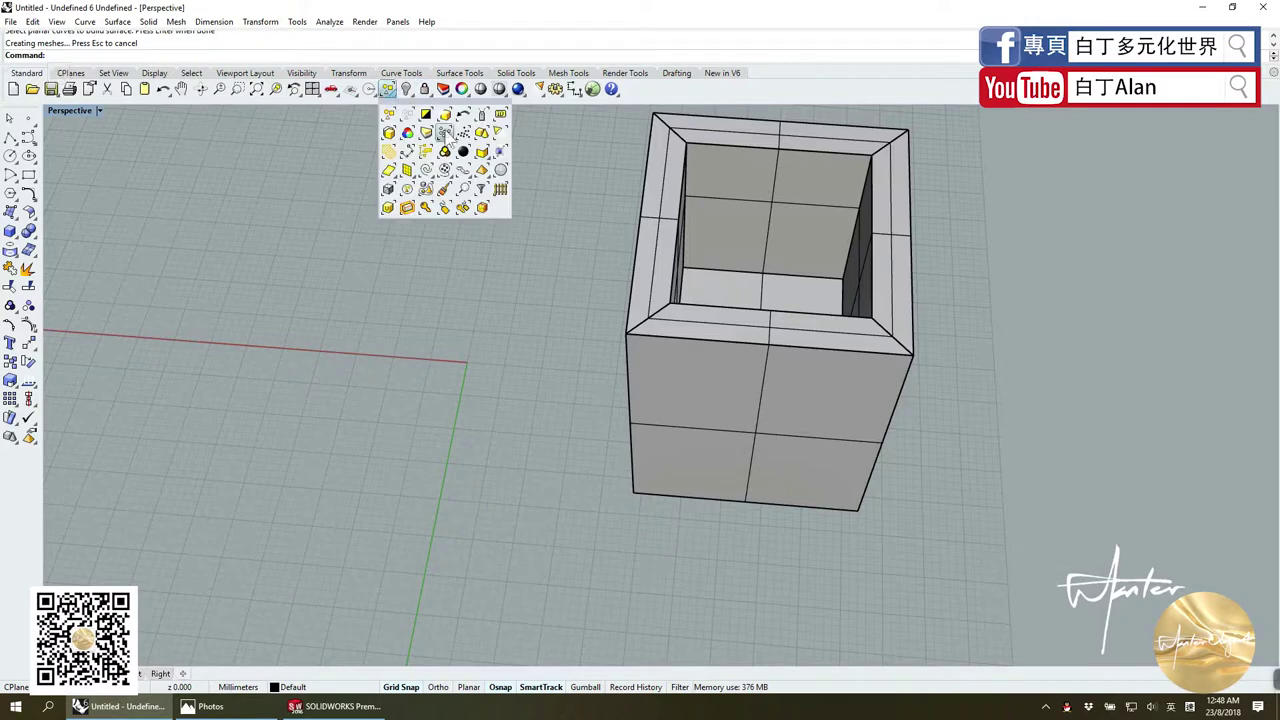
left_click(426, 172)
key("Delete")
scroll(607, 194, "up", 3)
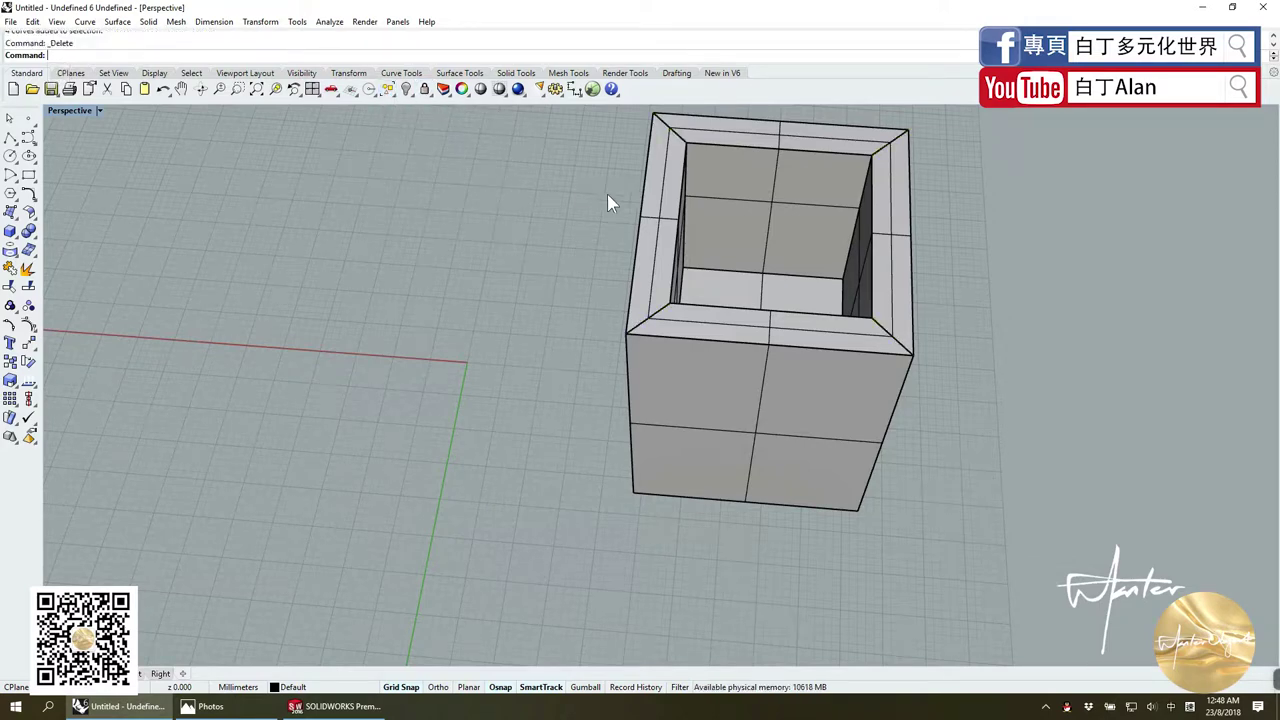
scroll(669, 266, "up", 5)
scroll(562, 219, "down", 10)
Step: Select all surfaces and Save As STEP, replacing Untitled.stp with default export options
key("ctrl+a")
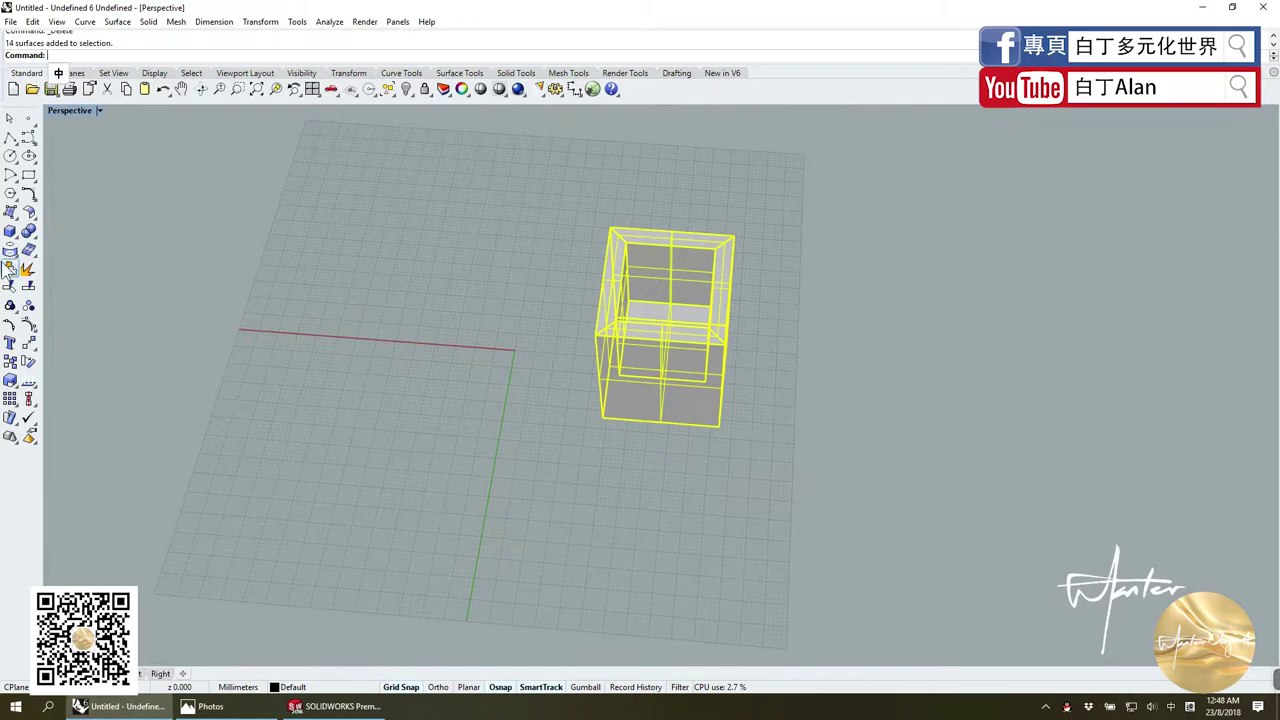
left_click(10, 21)
left_click(30, 128)
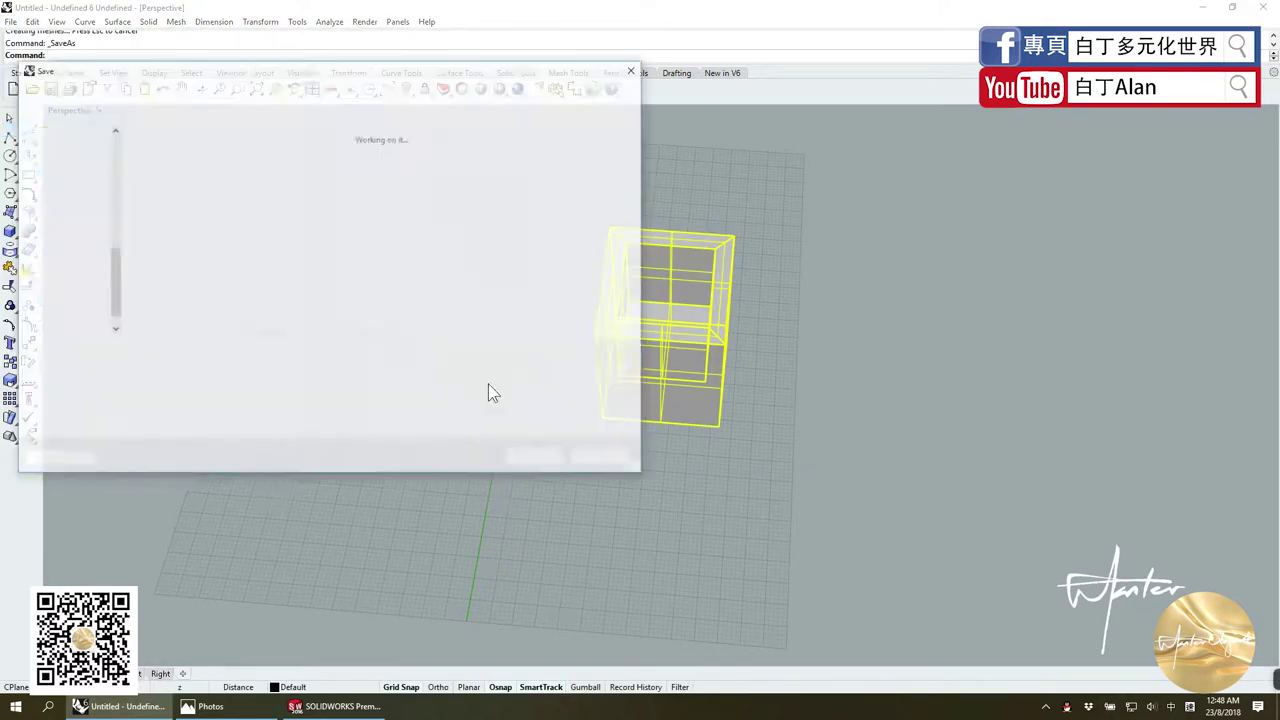
left_click(530, 457)
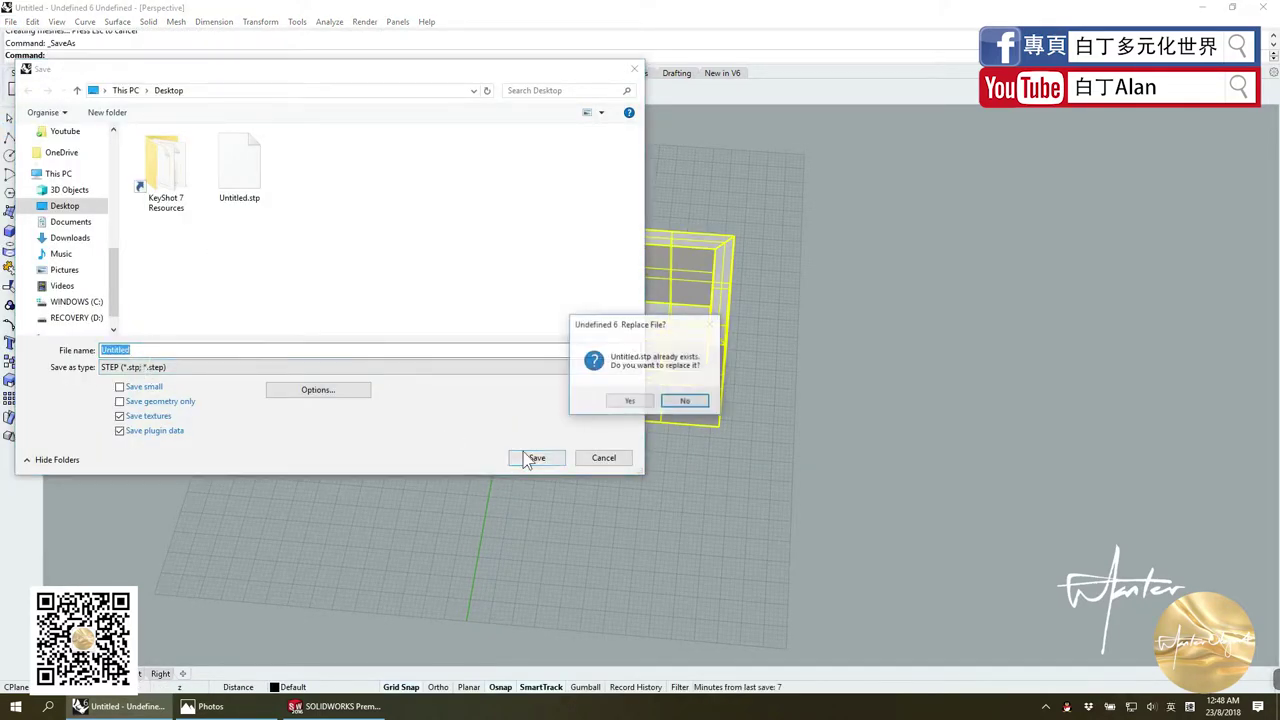
left_click(648, 402)
left_click(586, 405)
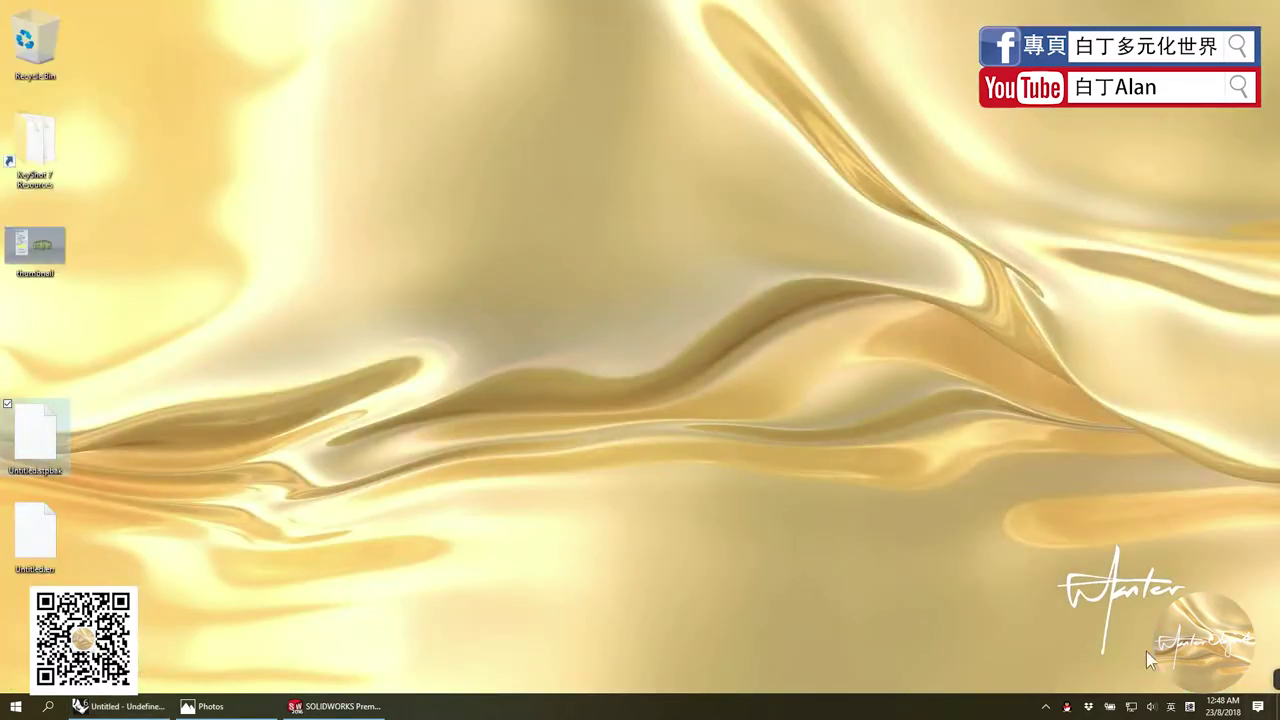
Step: Close the old SOLIDWORKS part without saving, open Untitled.stp and accept the clean import diagnostics
mouse_move(40, 310)
left_mouse_down()
mouse_move(325, 695)
mouse_move(1276, 200)
left_mouse_up()
left_click(1266, 89)
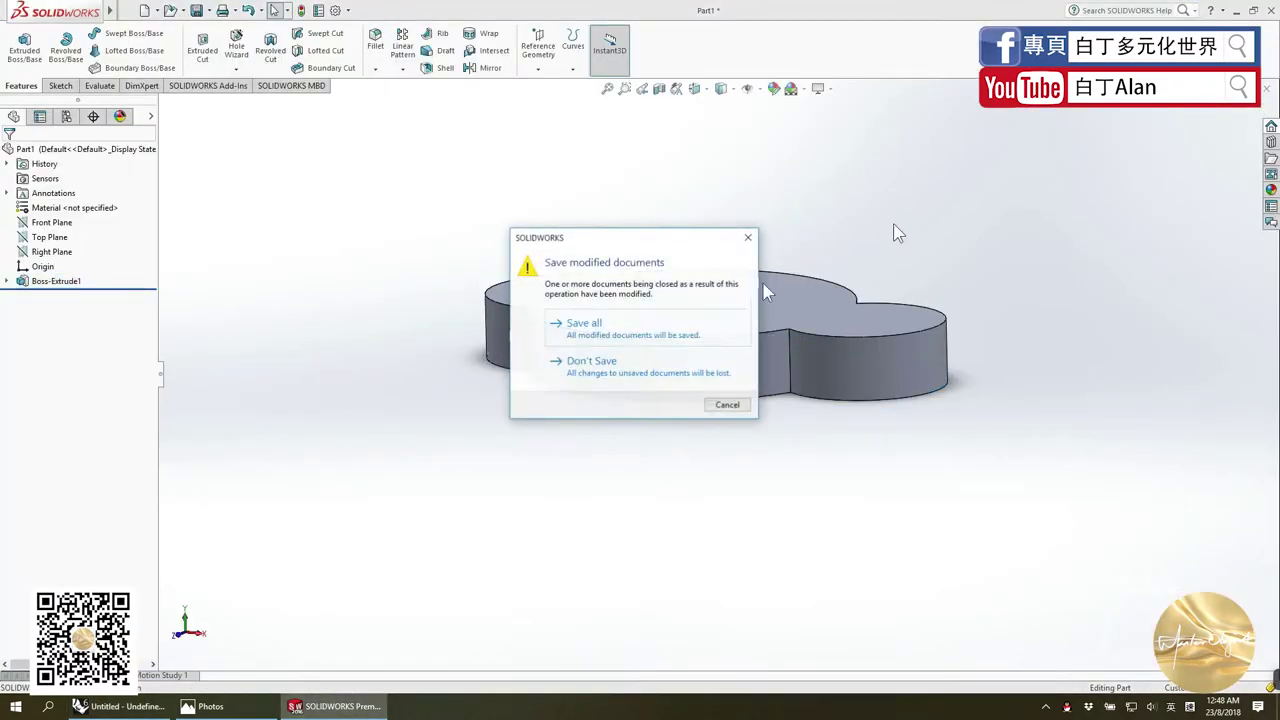
left_click(570, 362)
left_click_drag(30, 345, 545, 380)
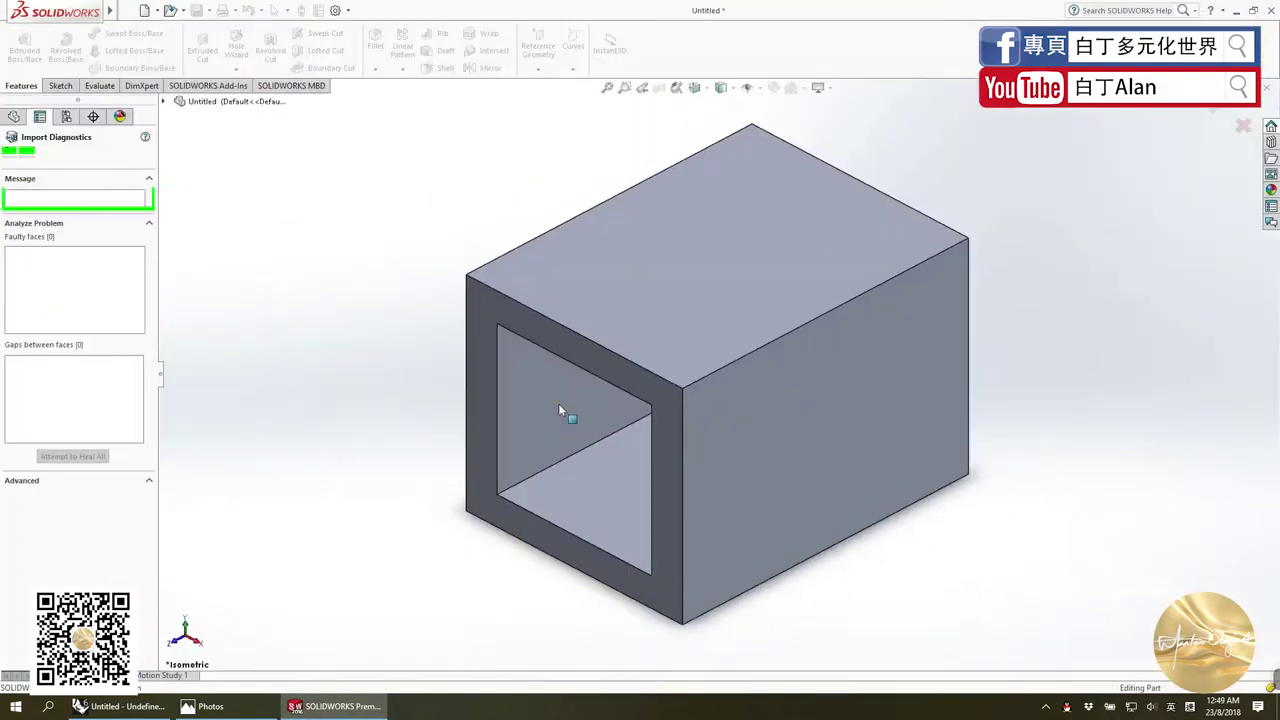
mouse_move(580, 400)
middle_mouse_down()
mouse_move(668, 392)
mouse_move(602, 183)
middle_mouse_up()
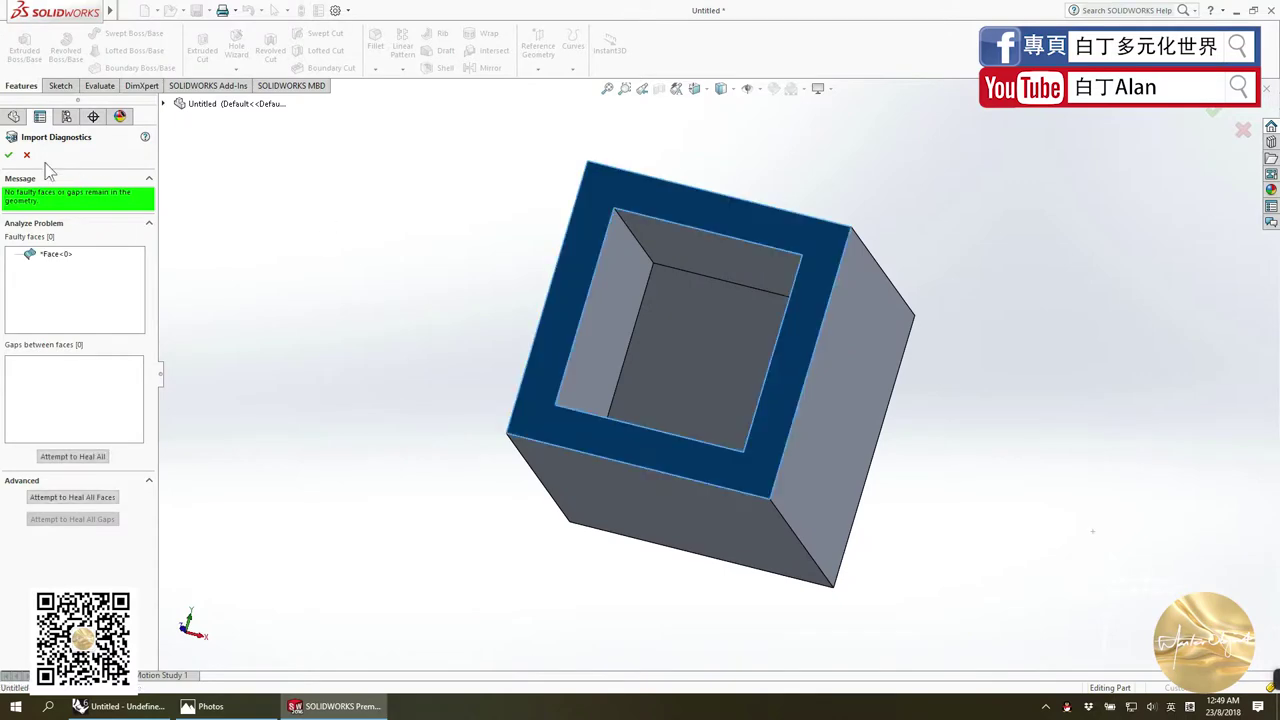
left_click(8, 154)
Step: Select and orbit the imported body to inspect its rim, then return to Rhino
left_click(50, 281)
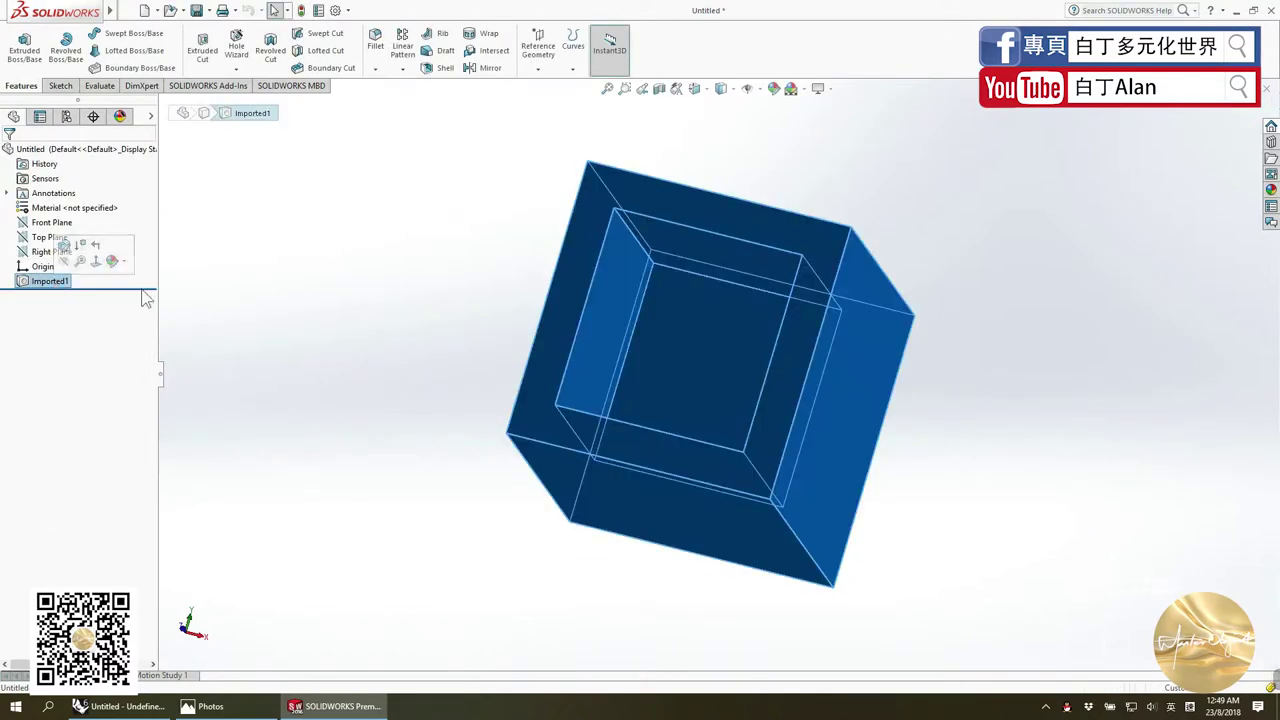
mouse_move(450, 350)
middle_mouse_down()
mouse_move(520, 337)
mouse_move(697, 249)
middle_mouse_up()
left_click(672, 210)
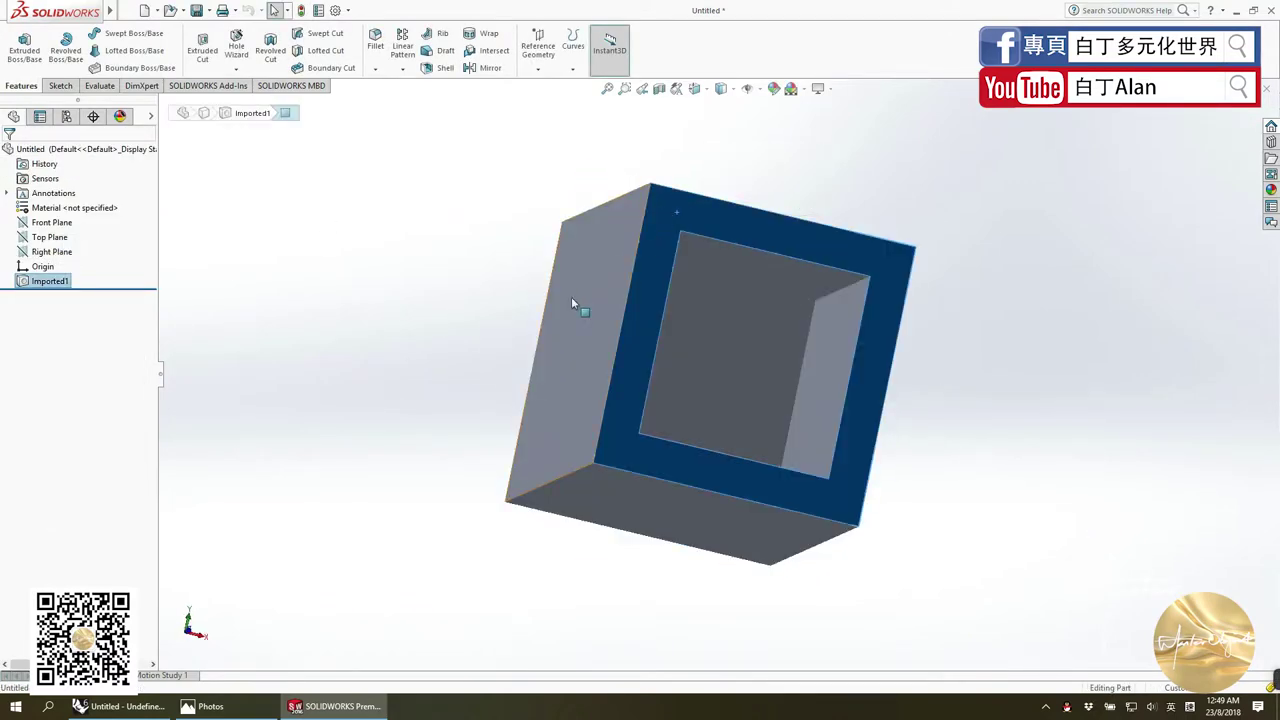
left_click(120, 706)
Step: Draw a small box over the rim corner in the four-viewport layout and raise it to overlap the rim
left_click(564, 409)
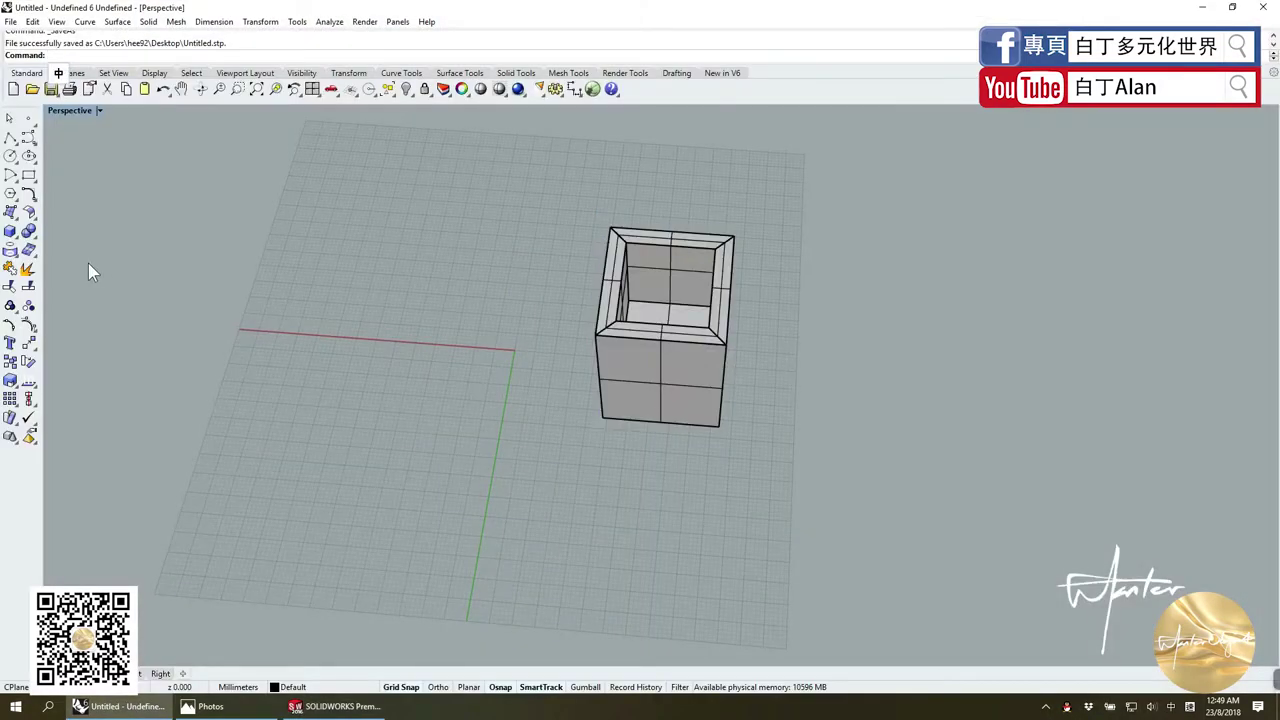
left_click(12, 232)
double_click(80, 111)
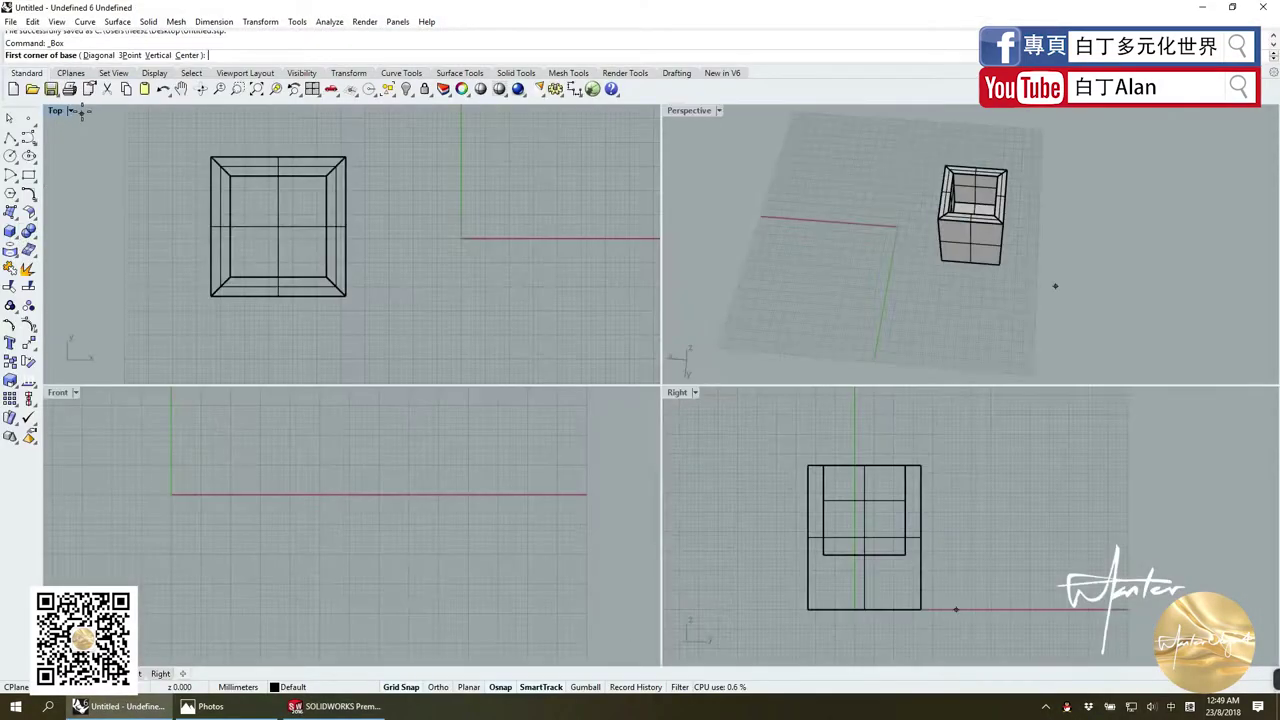
left_click(298, 142)
left_click(394, 210)
left_click(932, 557)
left_click_drag(932, 578, 938, 440)
Step: Boolean-subtract the small box from the hollow box to cut the corner notch
left_click(976, 225)
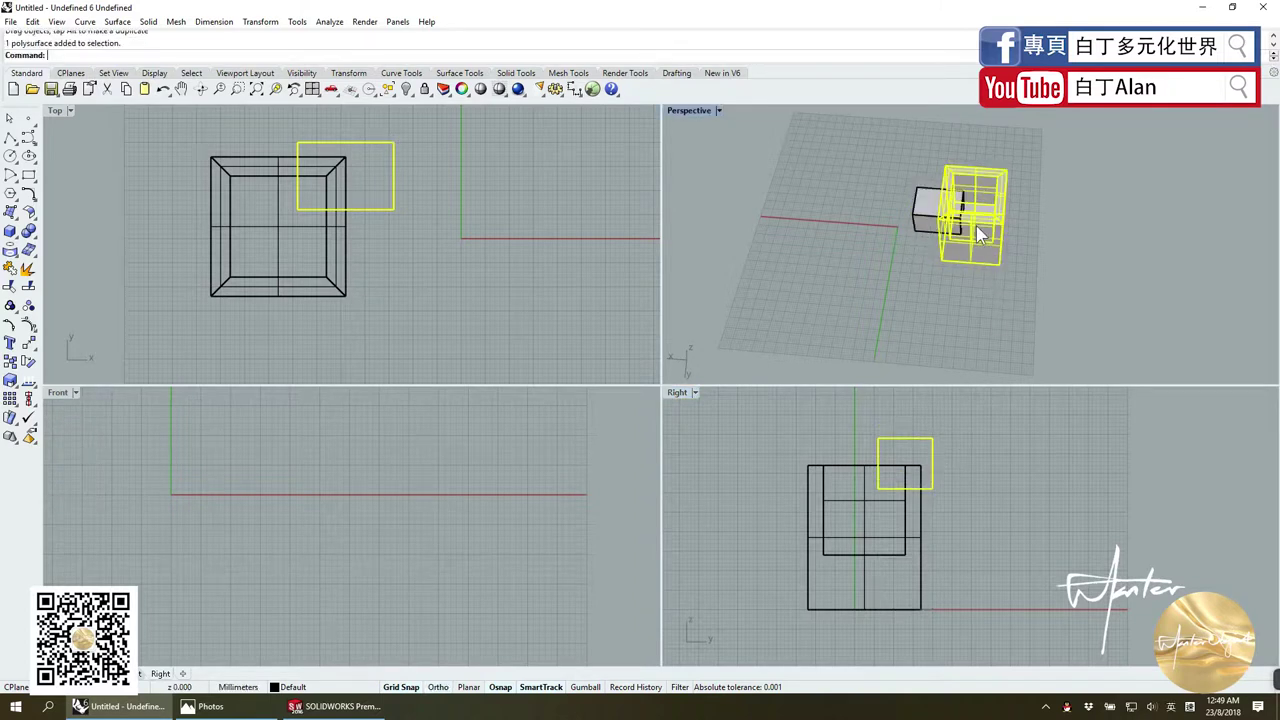
left_click(40, 245)
left_click(48, 246)
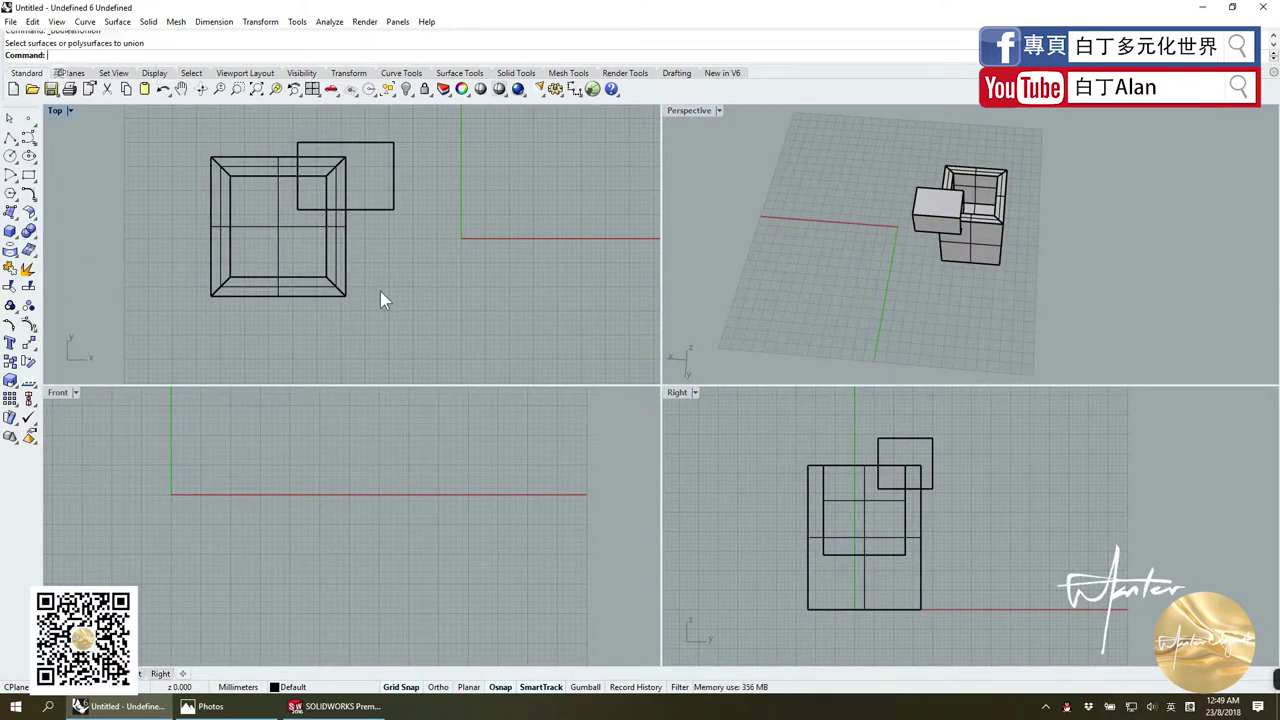
left_click(345, 287)
left_click(40, 245)
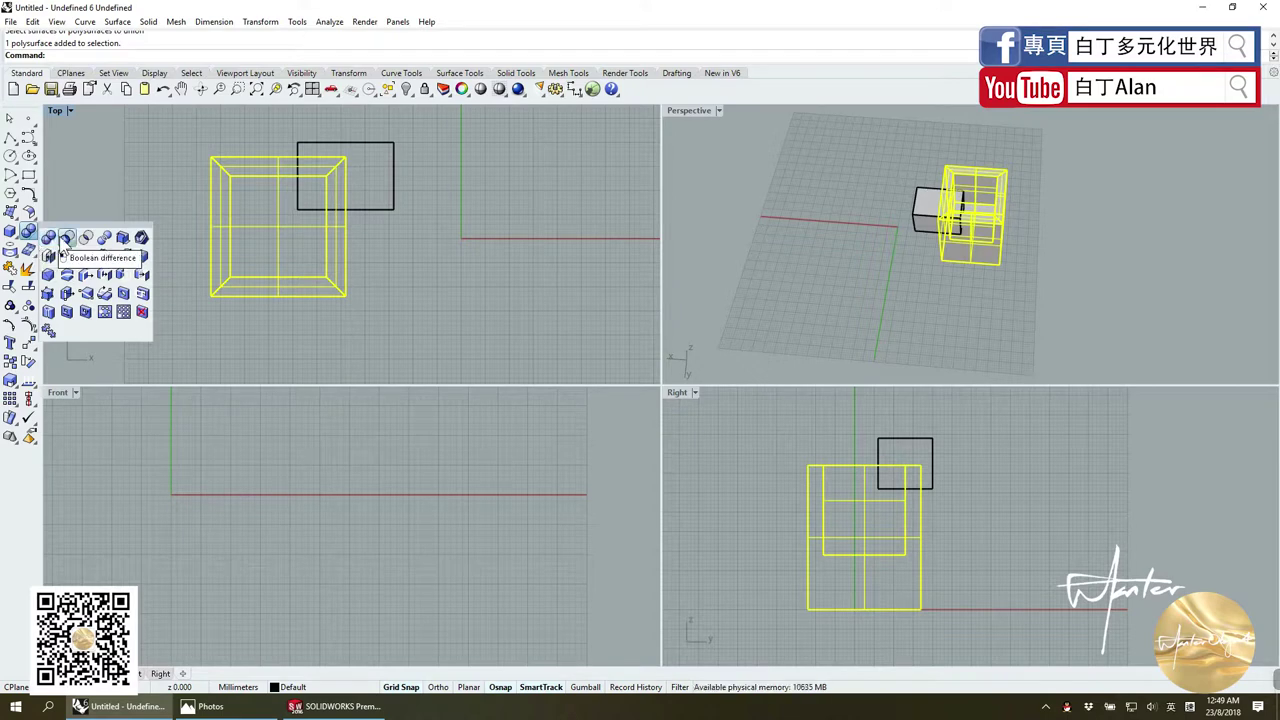
left_click(48, 246)
left_click(394, 210)
key("Return")
Step: Maximize the Perspective view in Shaded mode and zoom in on the notch
double_click(689, 110)
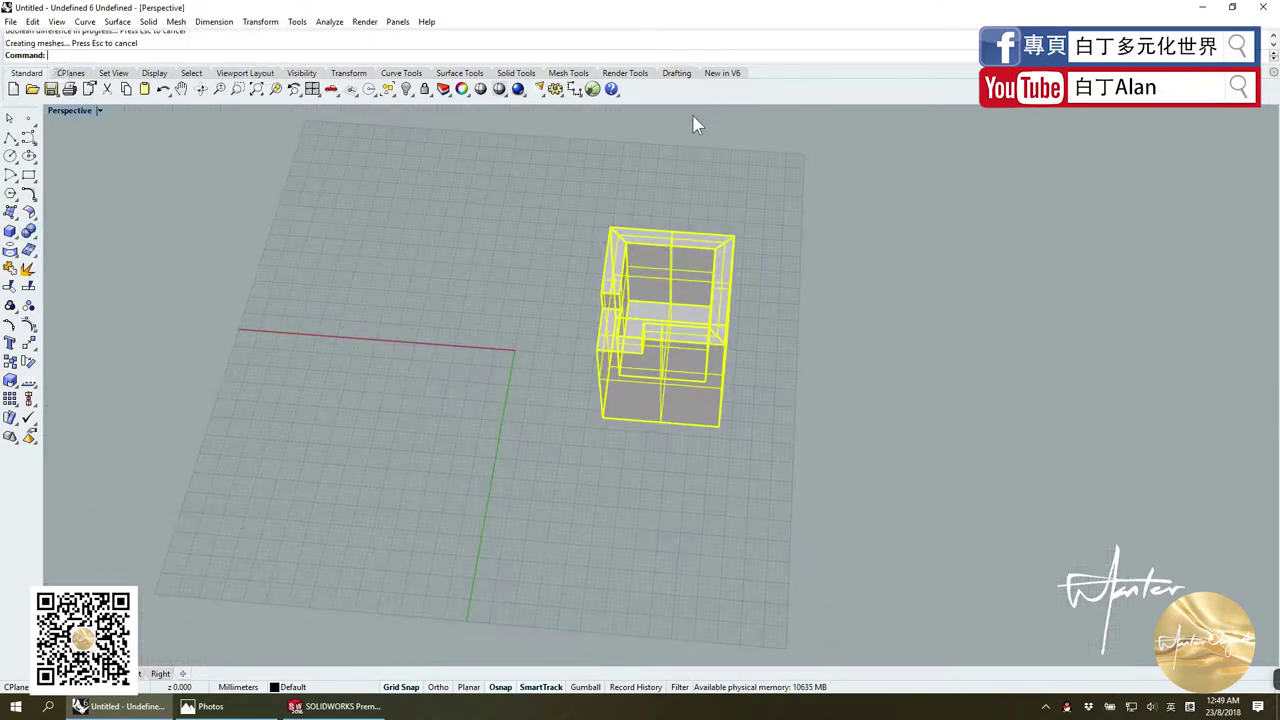
key("ctrl+alt+s")
scroll(648, 318, "down", 3)
scroll(648, 318, "up", 1)
scroll(645, 308, "up", 2)
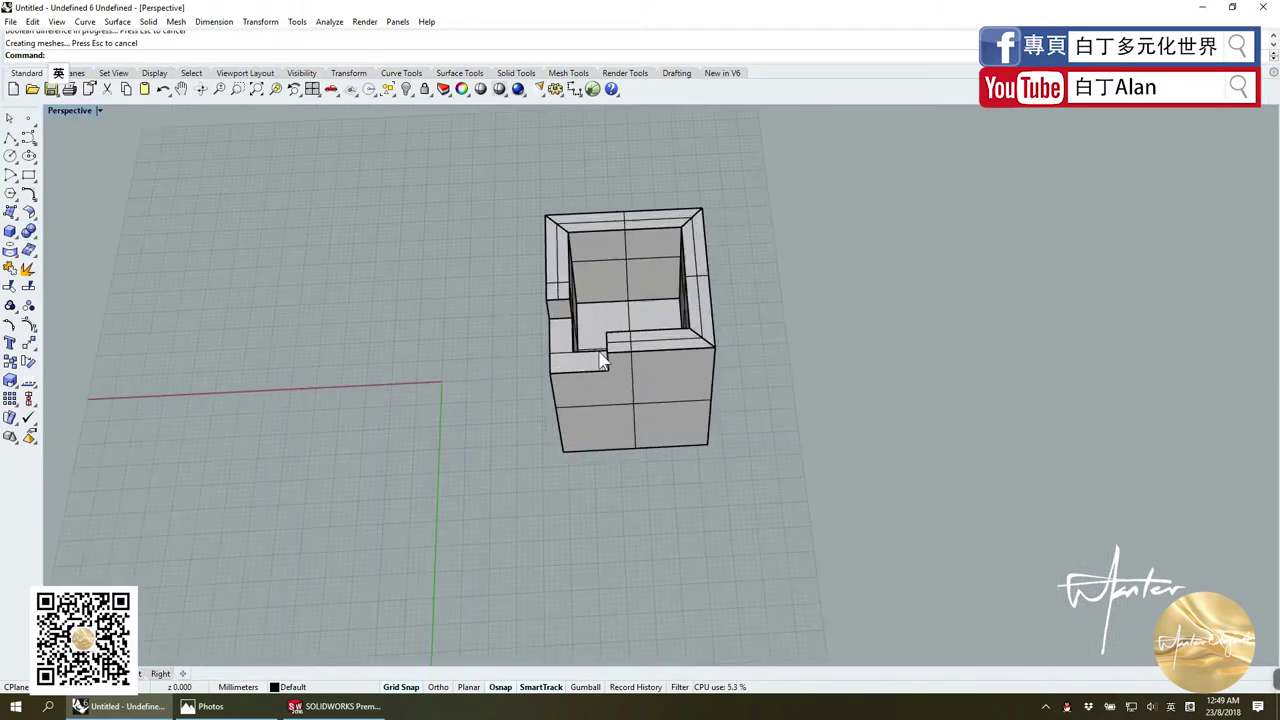
scroll(642, 297, "up", 2)
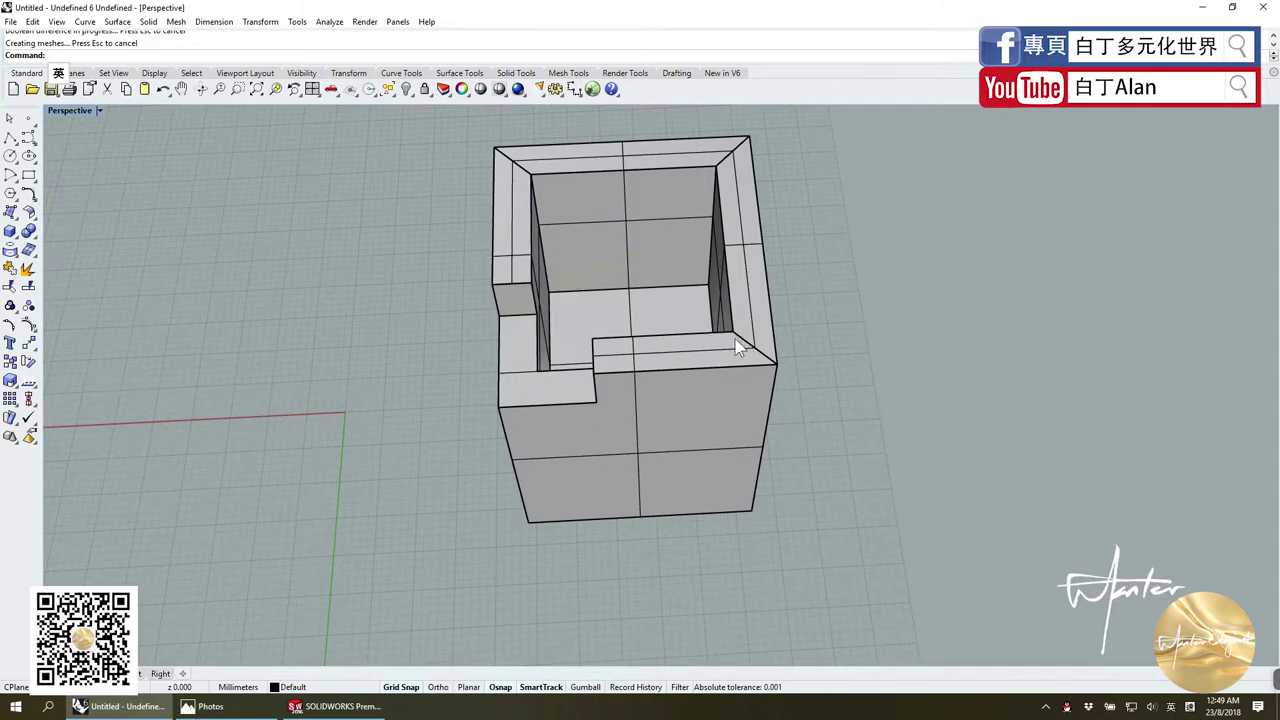
Step: Explode the notched box and delete the surfaces along its top
right_click_drag(645, 332, 777, 257)
scroll(777, 257, "up", 1)
scroll(775, 290, "down", 3)
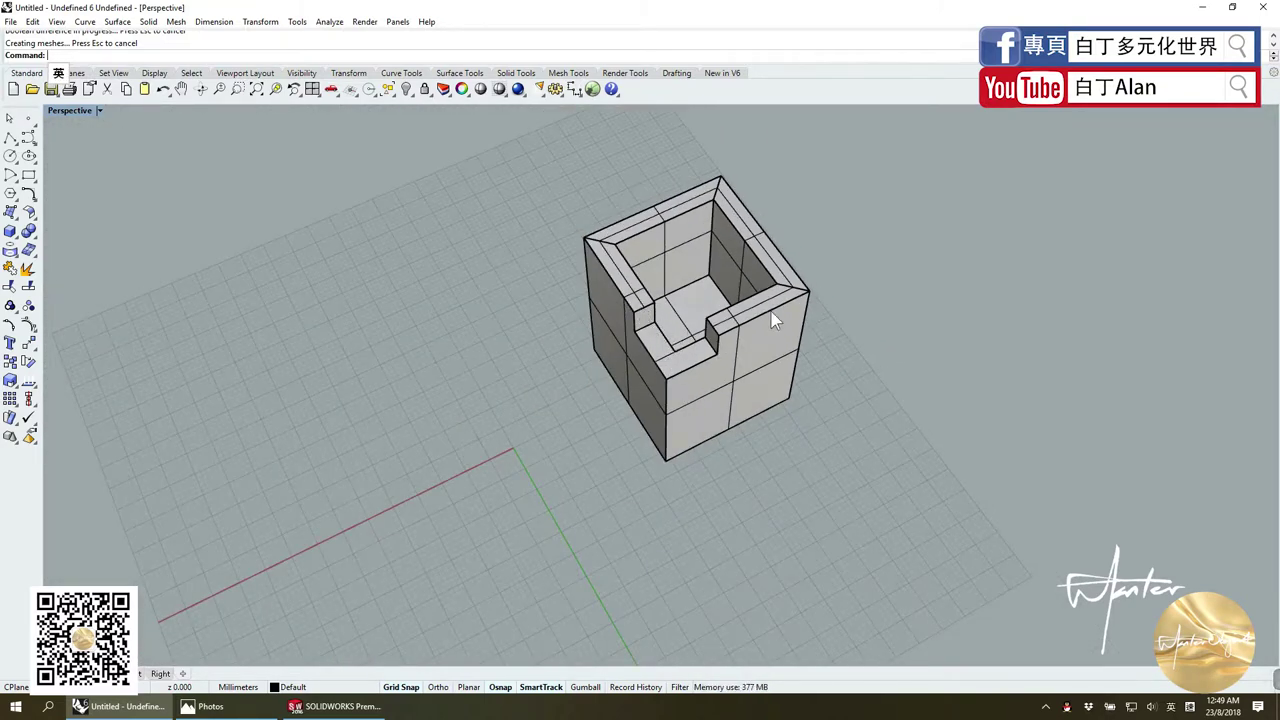
scroll(772, 320, "down", 3)
scroll(768, 292, "up", 4)
left_click(768, 292)
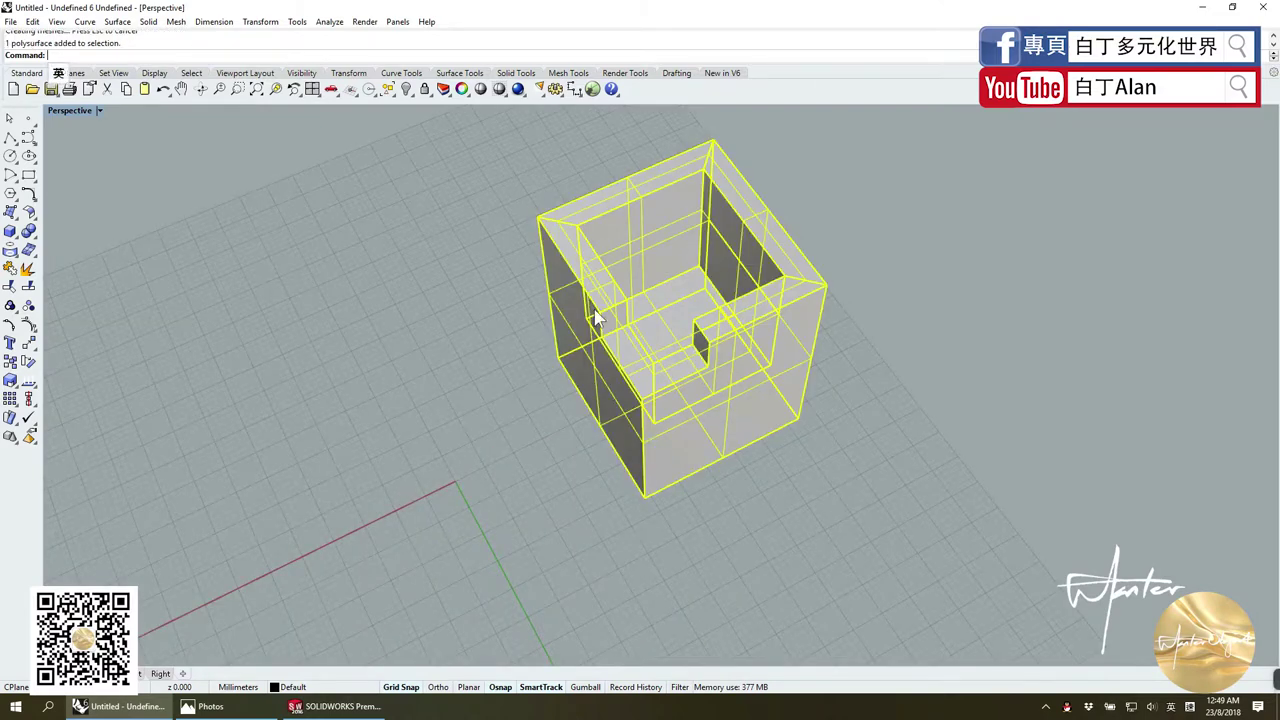
left_click(30, 268)
scroll(578, 435, "down", 3)
right_click_drag(578, 435, 555, 222)
left_click_drag(536, 226, 722, 291)
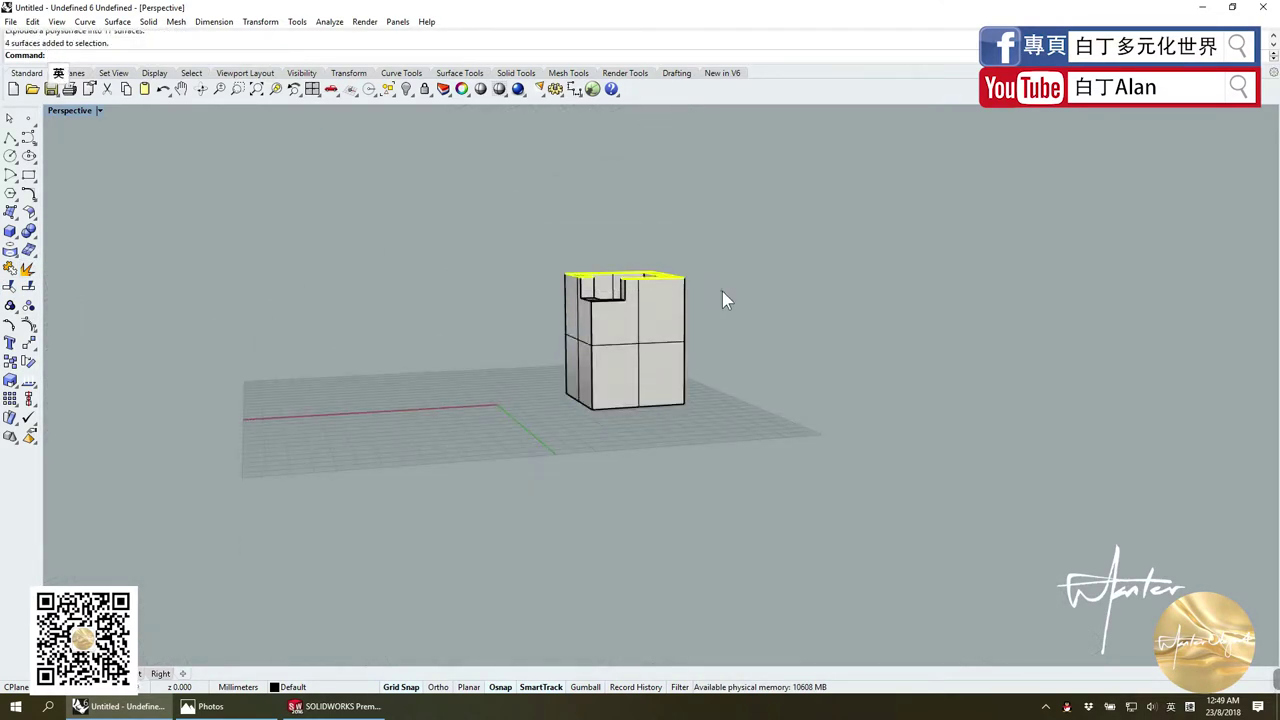
key("Delete")
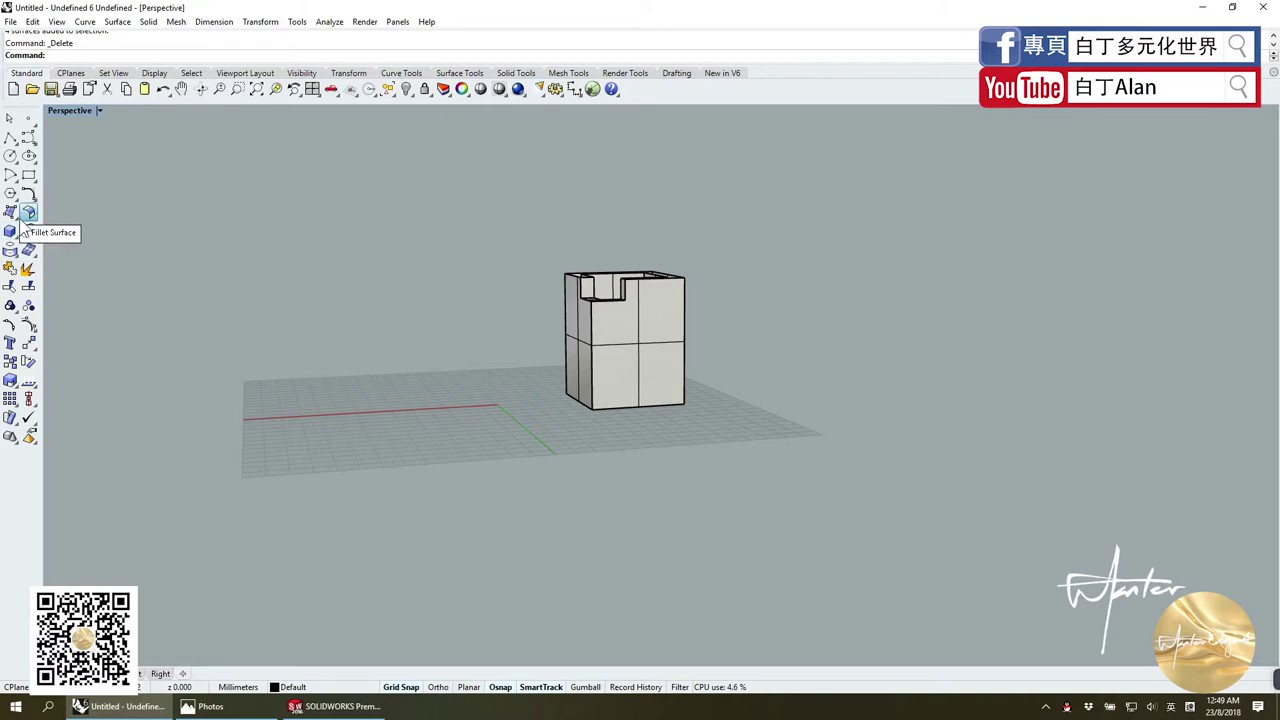
Step: Cap the open top with one planar surface built from the top edges
left_click(13, 228)
left_click(64, 215)
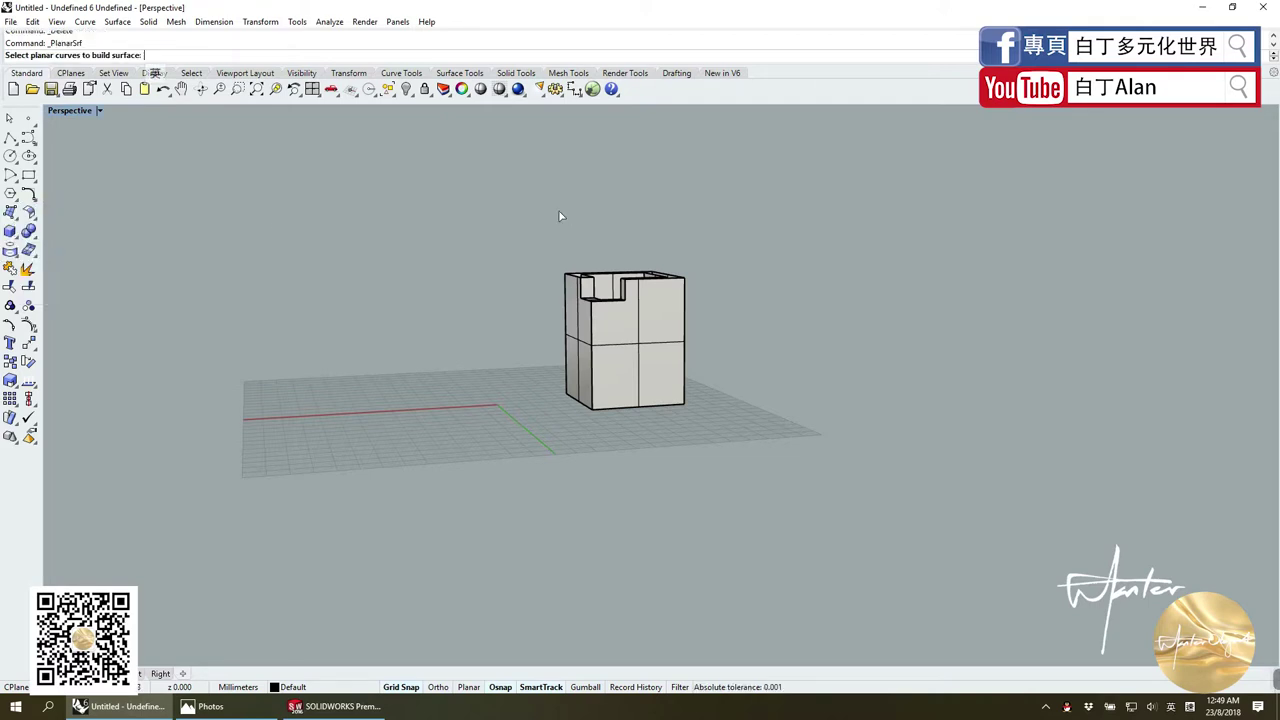
left_click_drag(543, 217, 712, 286)
key("Return")
Step: Select all 14 surfaces and join them into a closed solid
right_click_drag(707, 280, 487, 220)
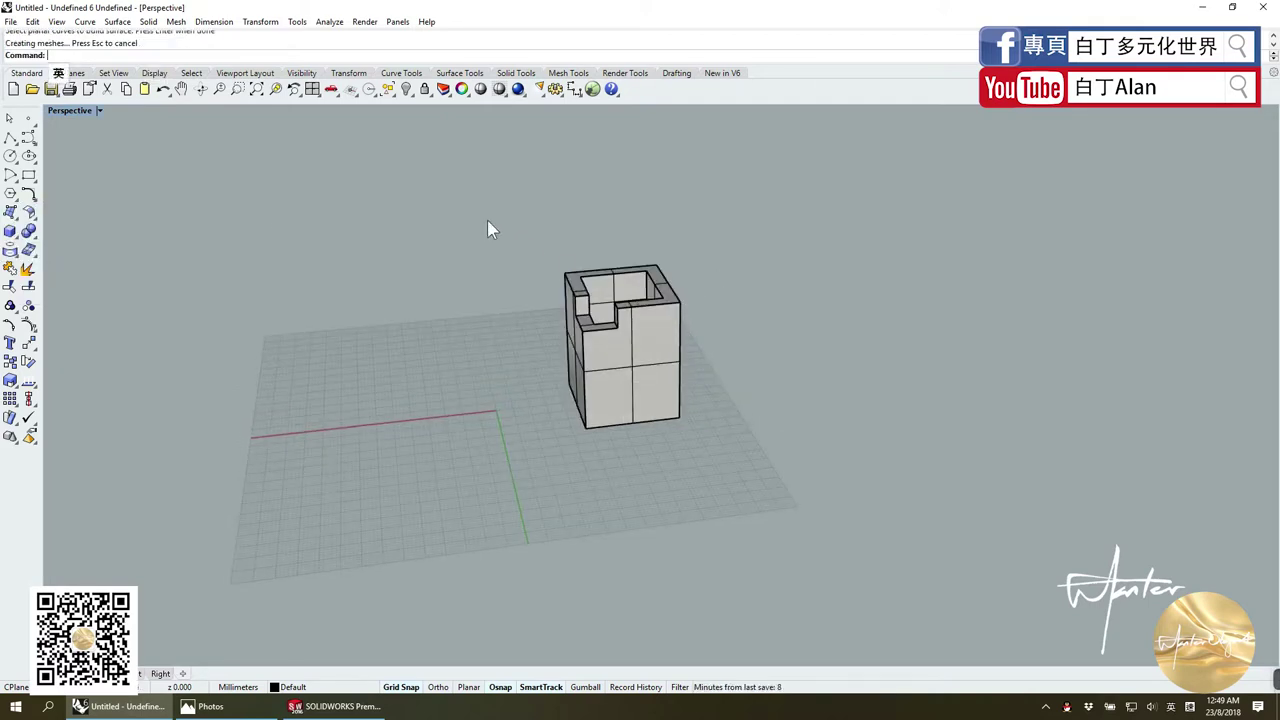
key("ctrl+a")
key("ctrl+j")
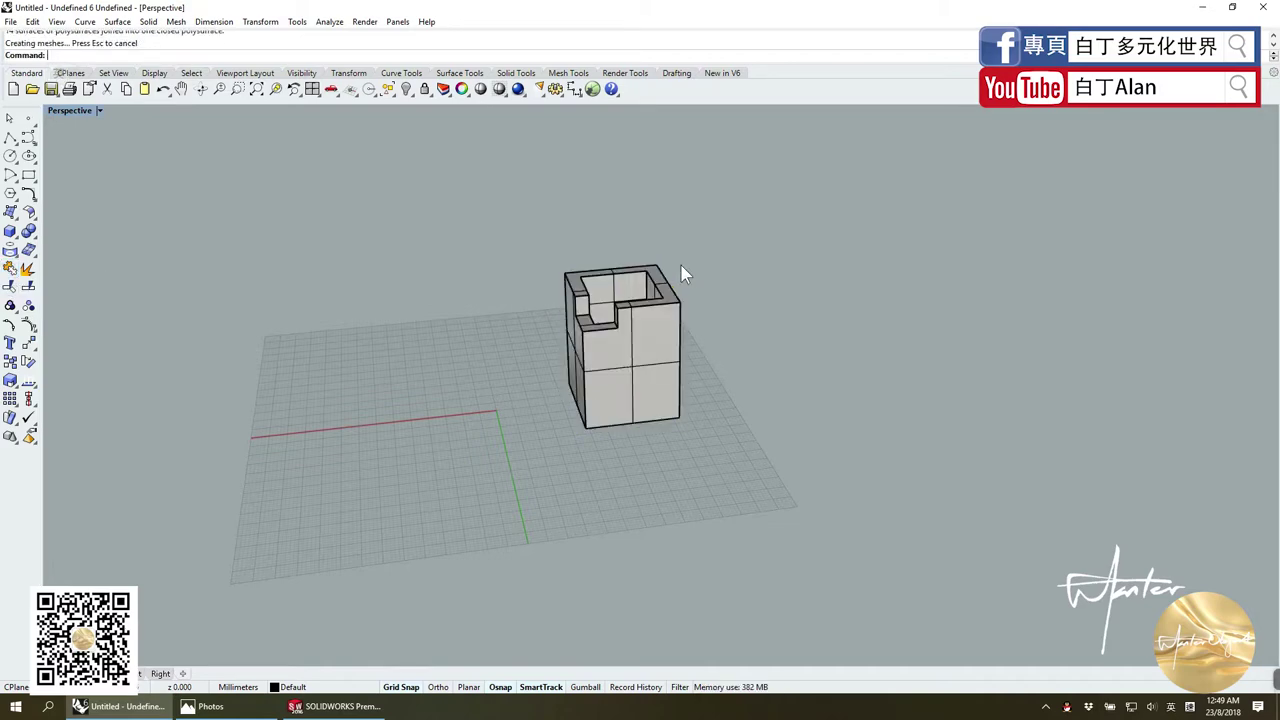
right_click_drag(686, 271, 630, 360)
left_click(621, 369)
key("alt+Tab")
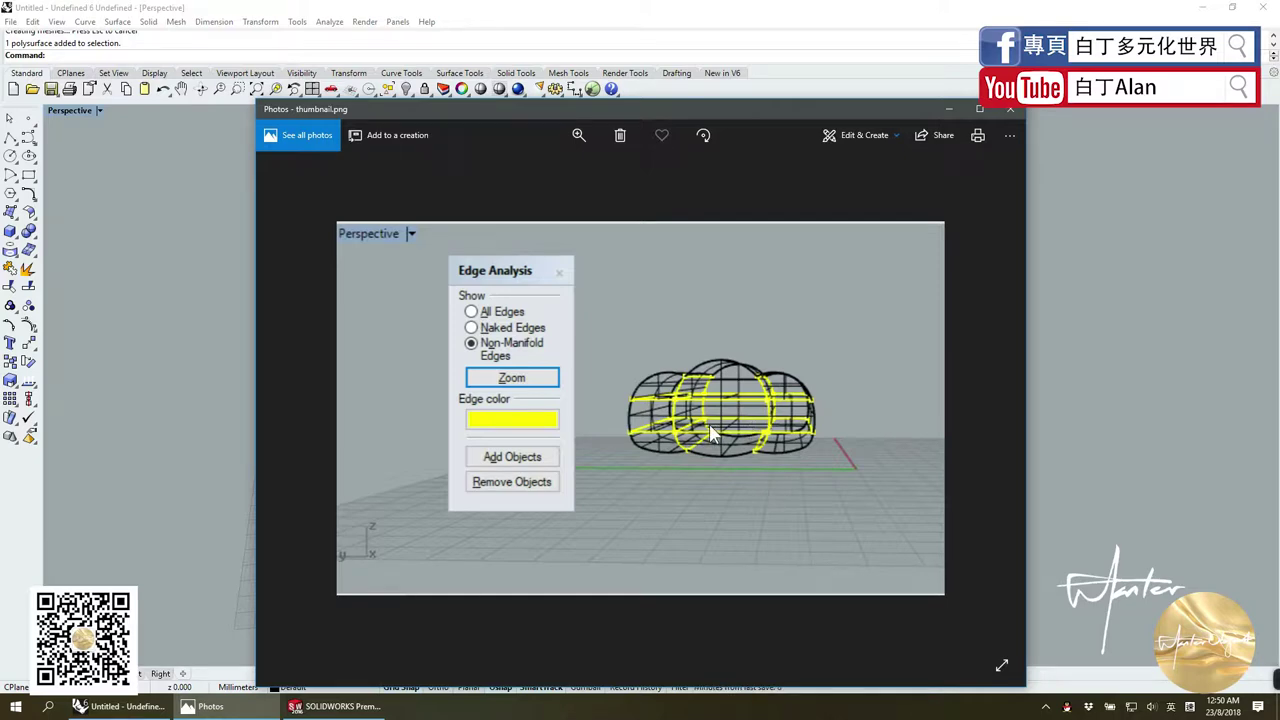
left_click(1012, 108)
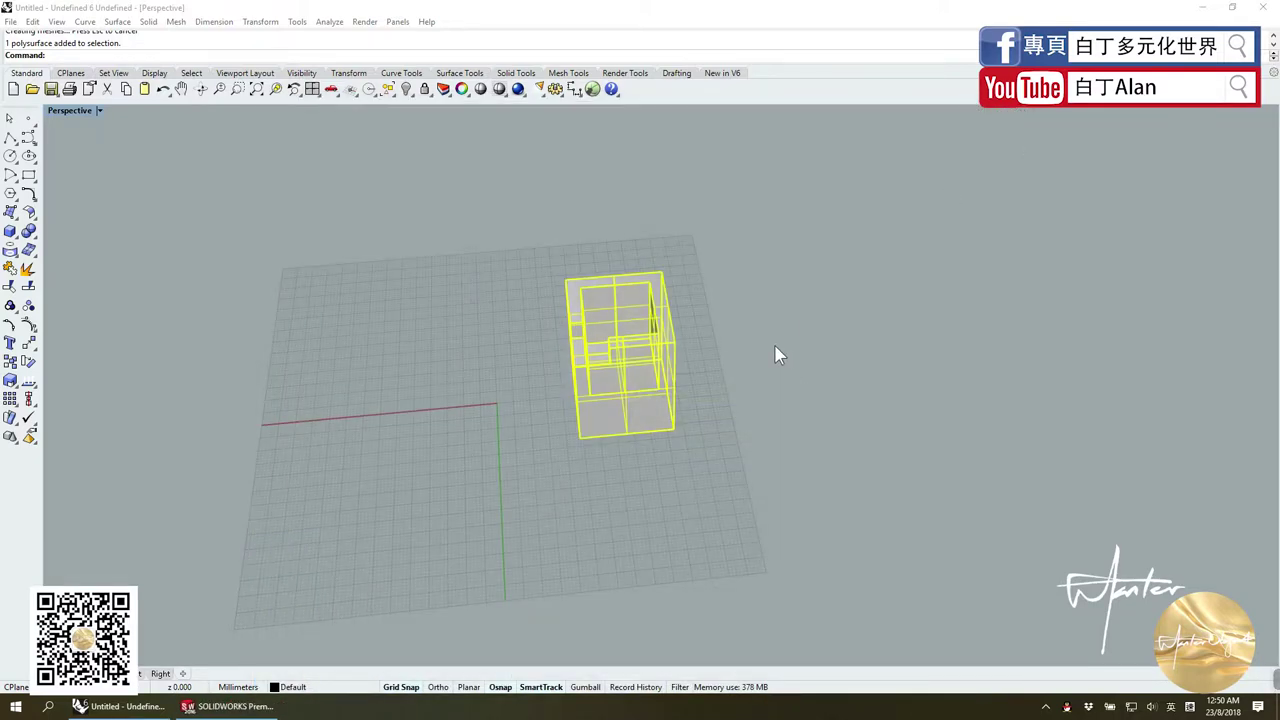
right_click_drag(760, 368, 714, 320)
scroll(643, 316, "up", 3)
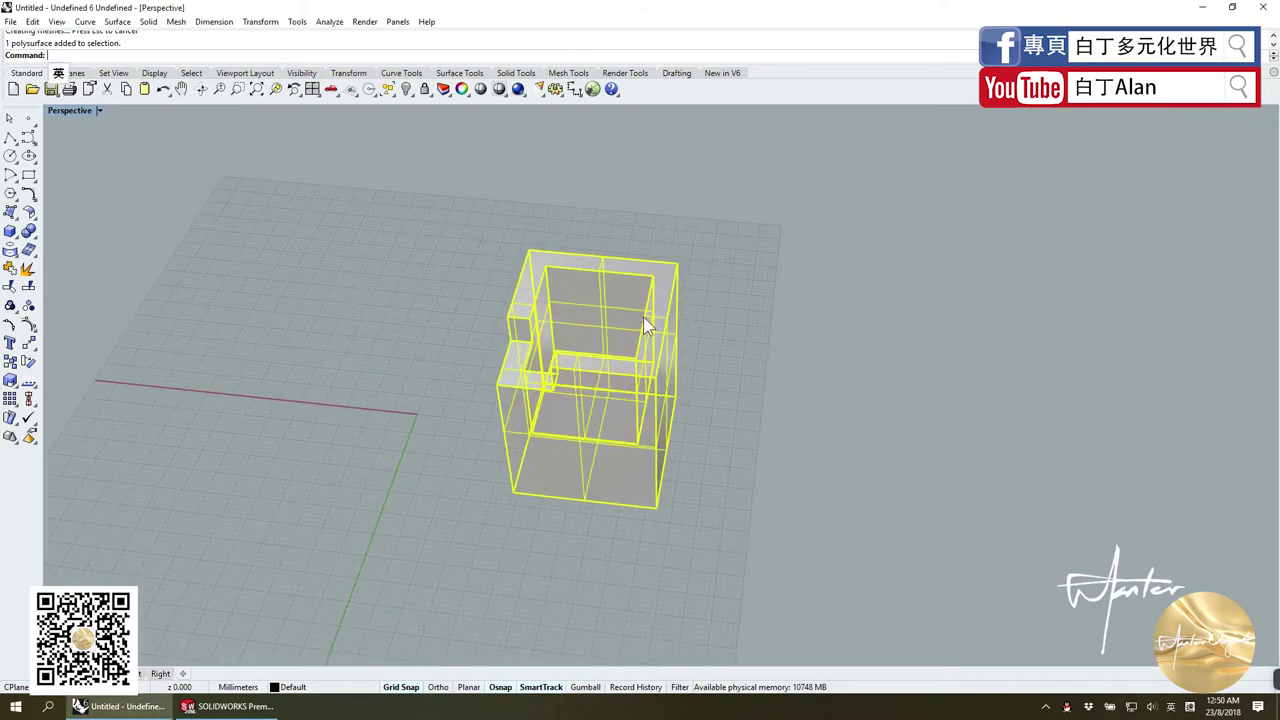
scroll(643, 316, "down", 2)
scroll(576, 299, "up", 4)
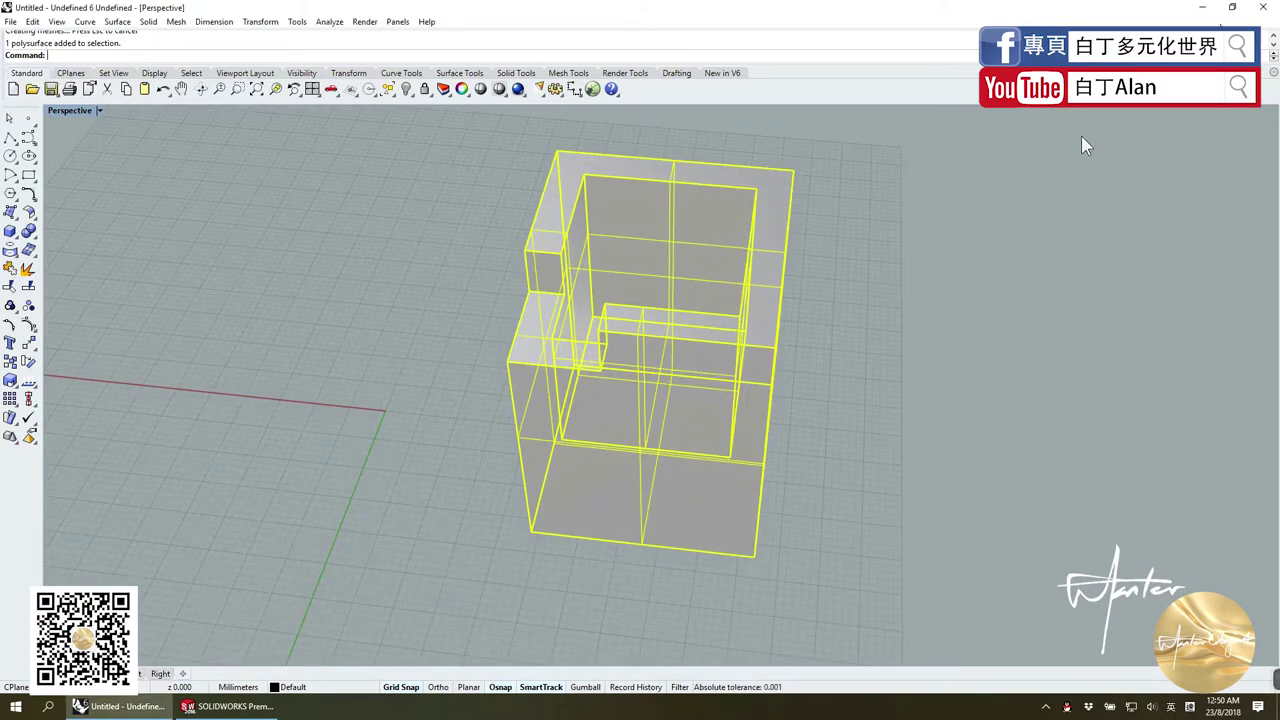
left_click(1259, 10)
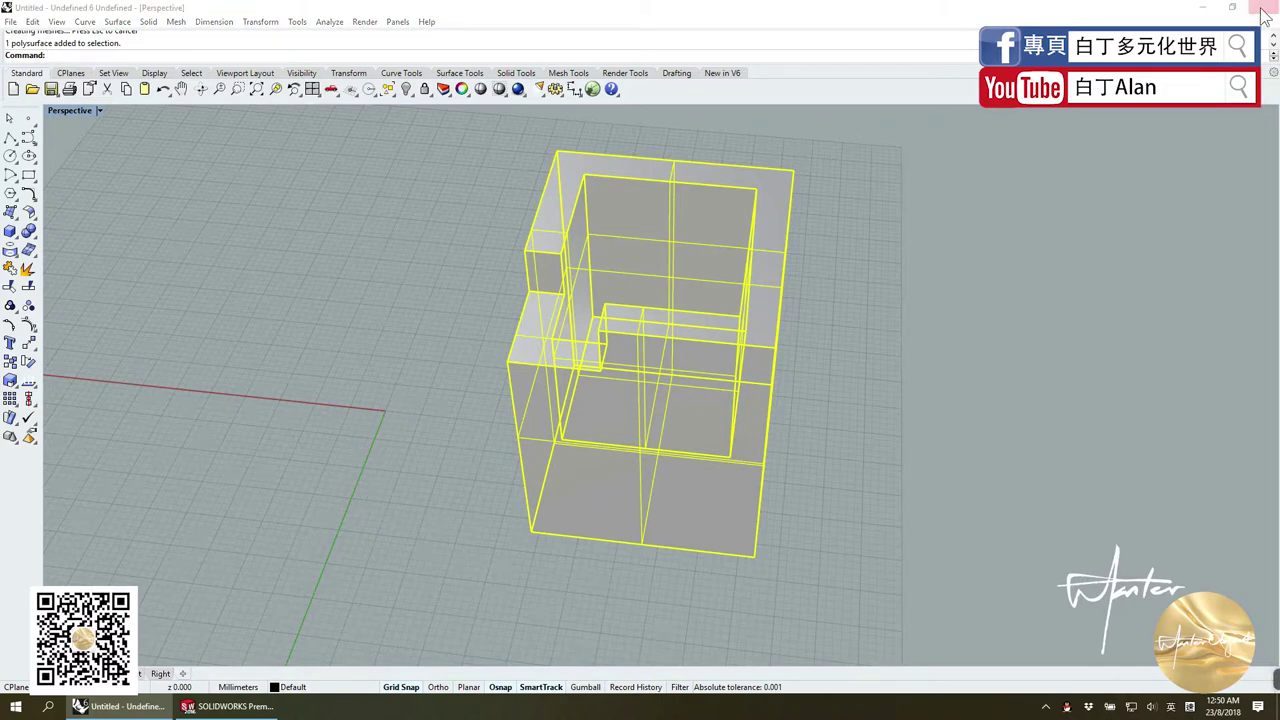